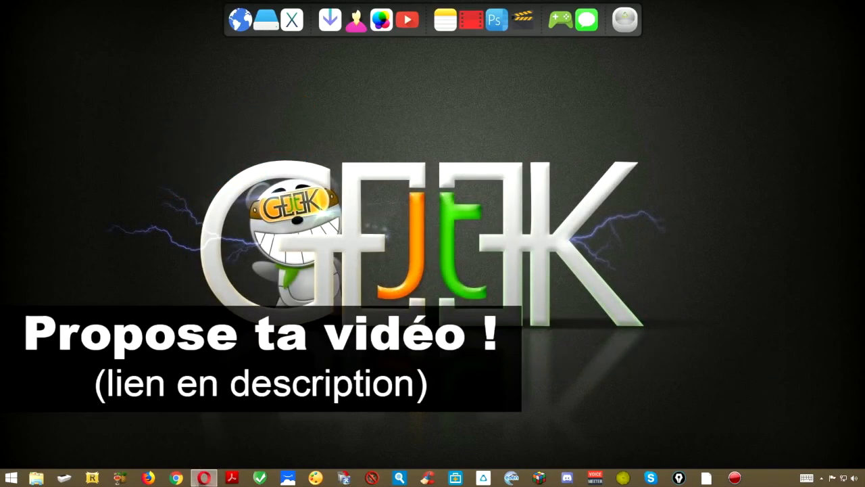
Switch to Opera and try to download the Windows installer of OBS Studio from obsproject.com
left_click(205, 477)
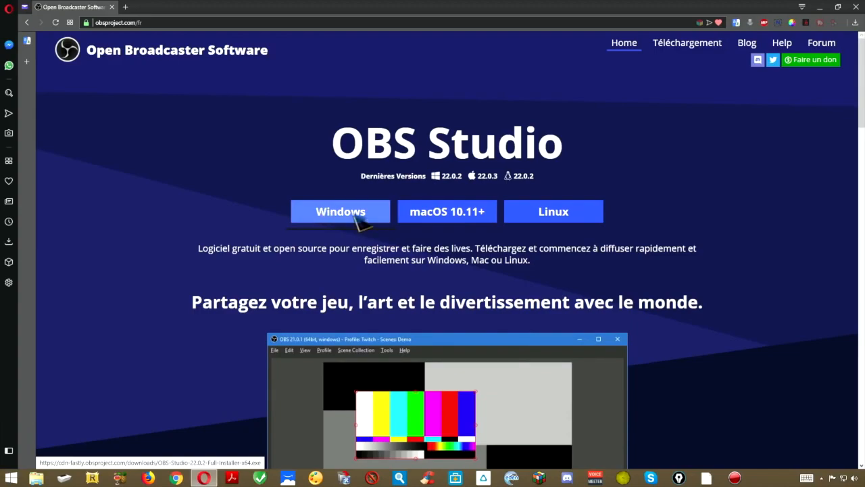
left_click(333, 218)
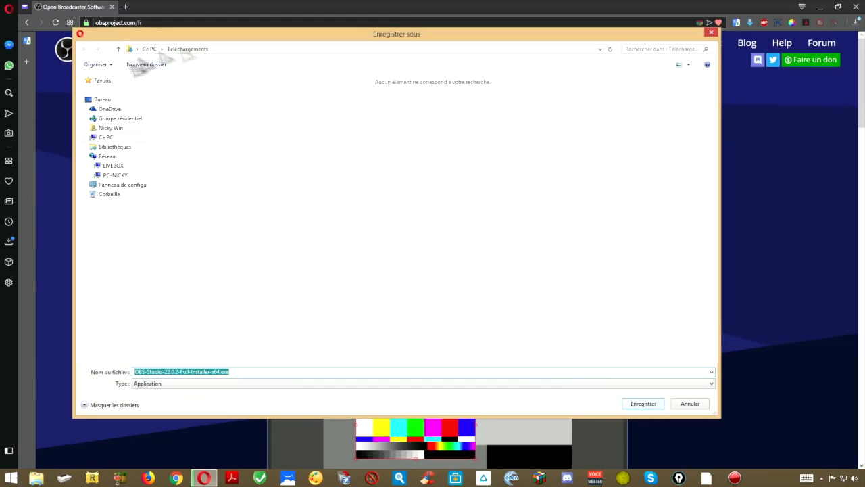
left_click(711, 33)
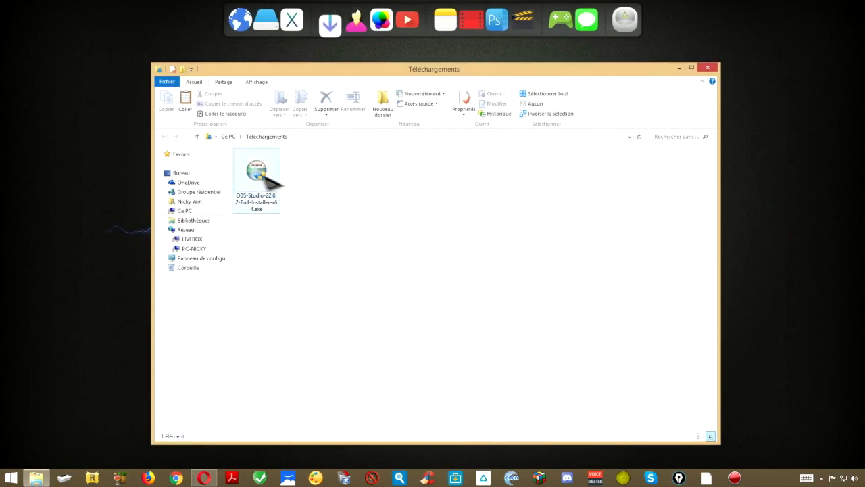
Run OBS-Studio-22.0.2-Full-Installer-x64.exe from the Téléchargements folder as administrator
left_click(257, 177)
right_click(257, 181)
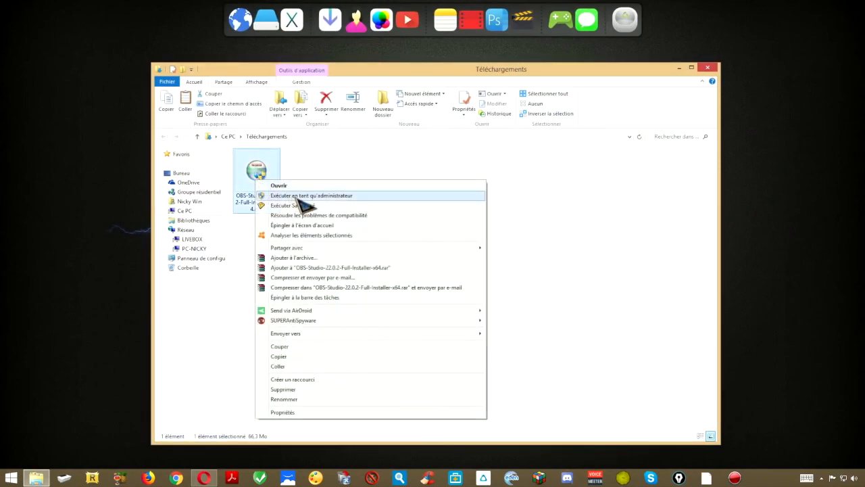
left_click(298, 198)
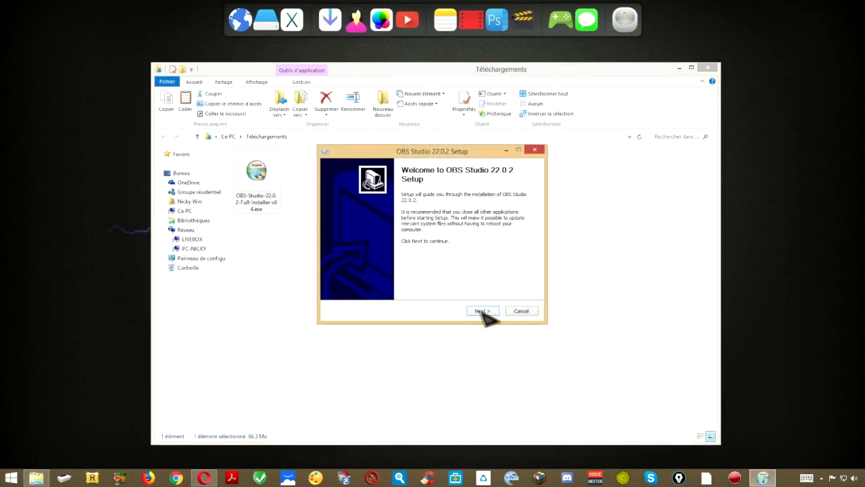
Install OBS Studio in C:\Program Files\obs-studio with the default components and finish setup with the launch option enabled
left_click(482, 311)
left_click(483, 311)
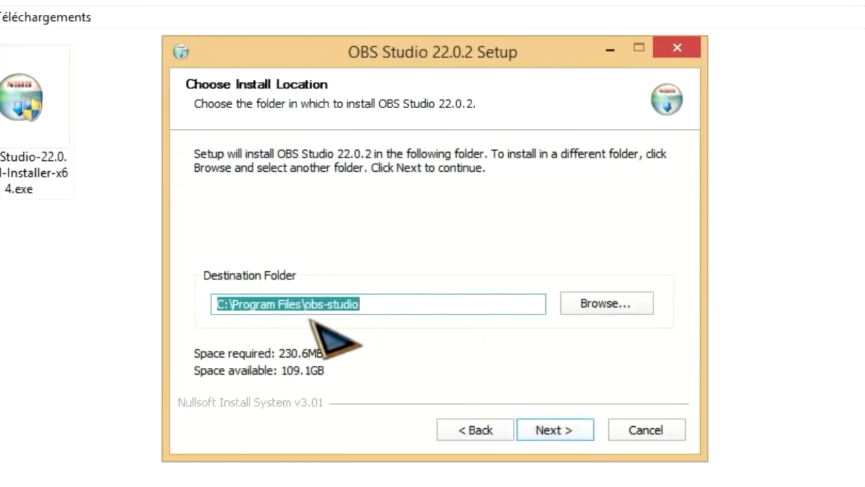
left_click(564, 426)
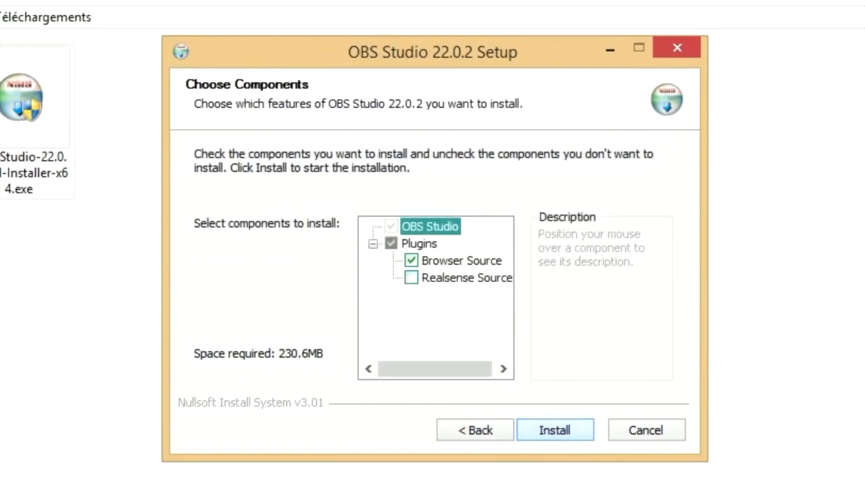
left_click(553, 432)
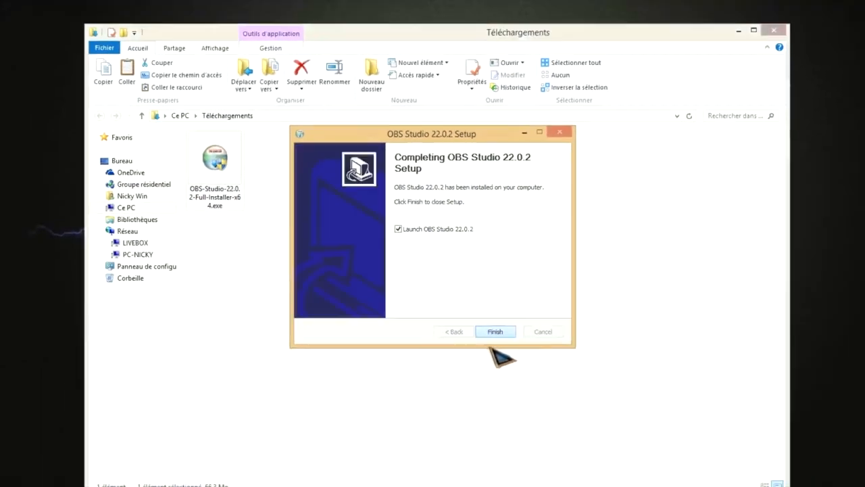
left_click(495, 331)
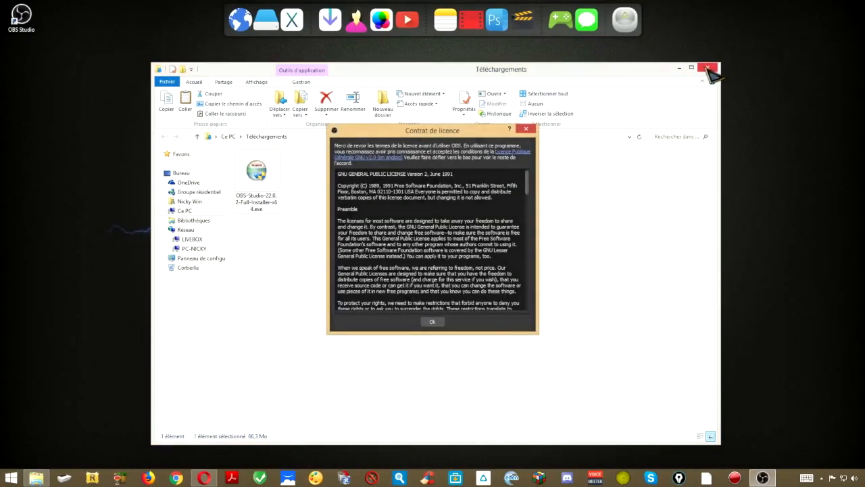
Close the Téléchargements folder window and accept the OBS licence agreement
left_click(708, 70)
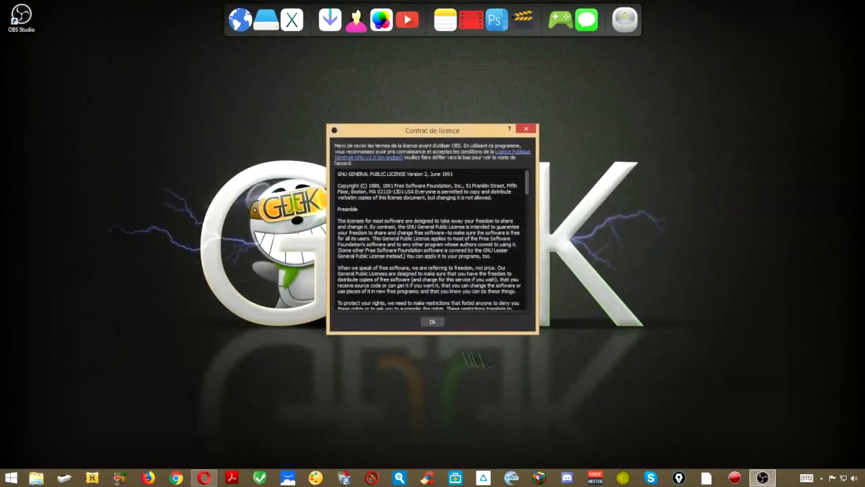
left_click(433, 322)
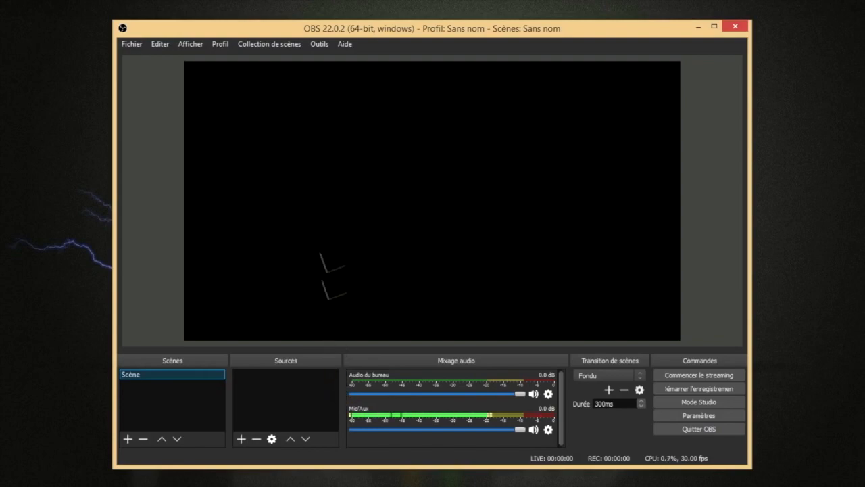
Create a new profile named Bureau
left_click(221, 45)
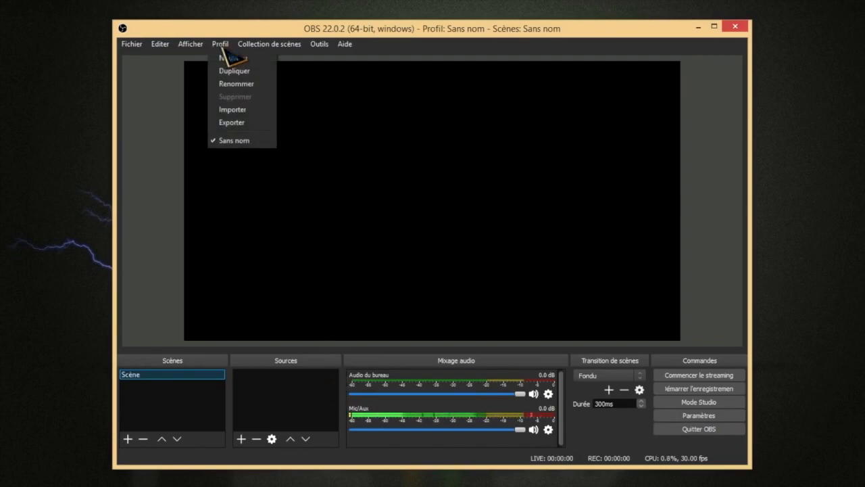
left_click(248, 59)
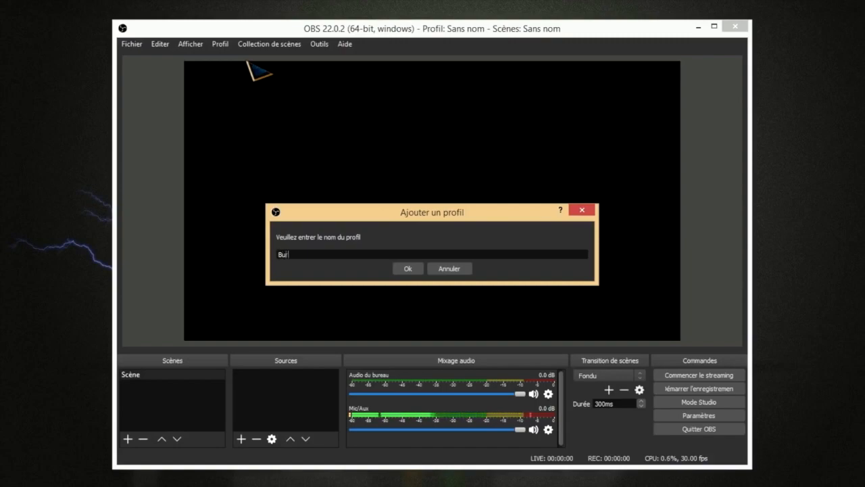
left_click(408, 269)
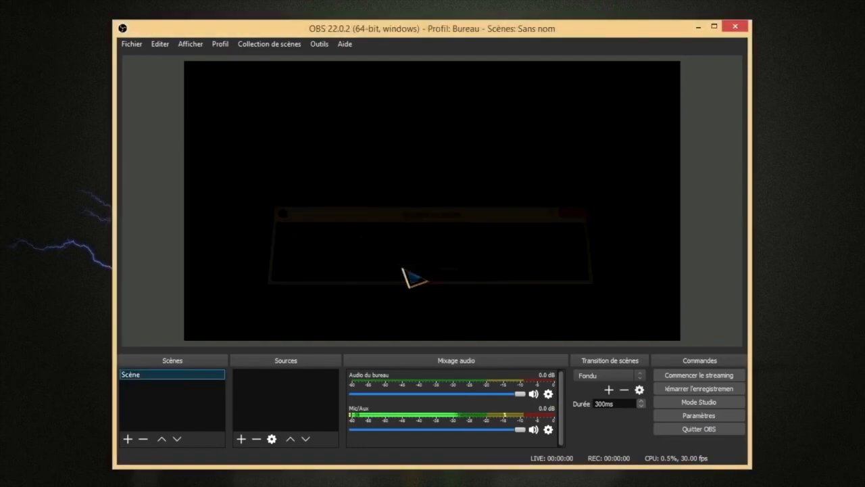
Switch to the Sans nom profile and delete it, confirming the removal
left_click(214, 48)
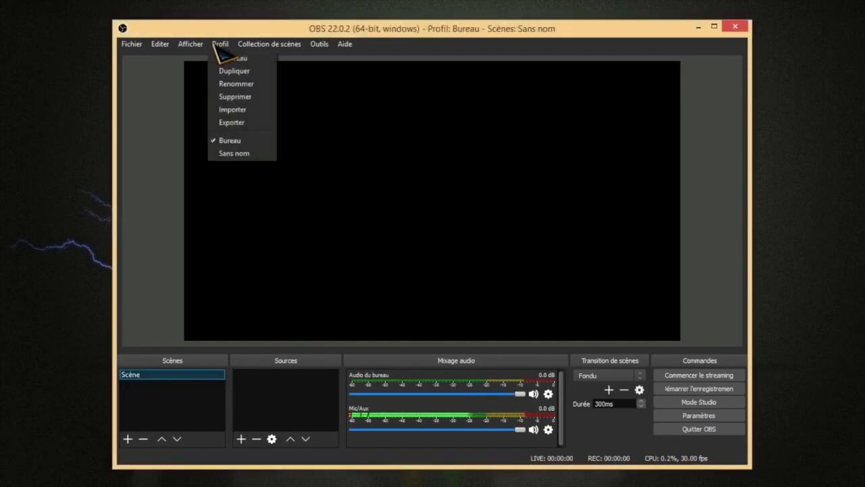
left_click(238, 153)
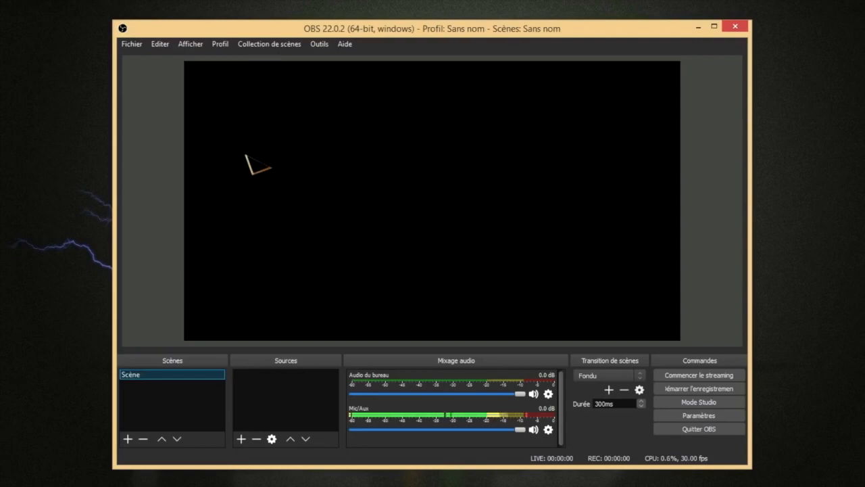
left_click(226, 48)
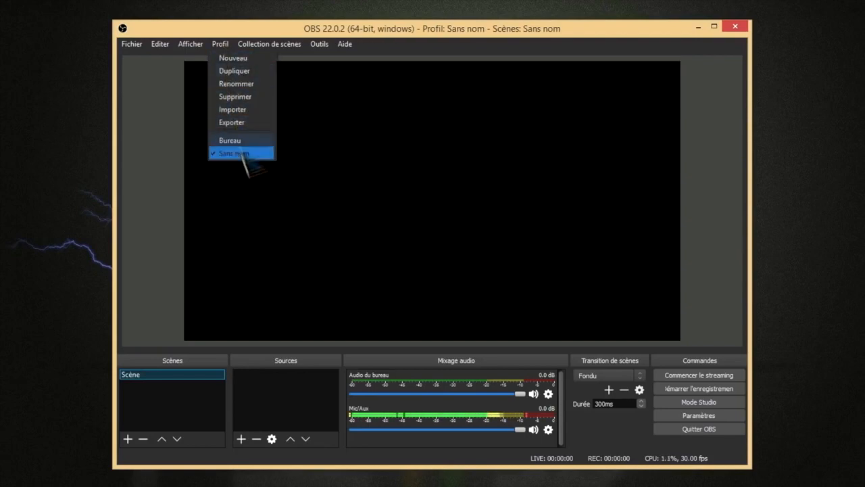
left_click(241, 96)
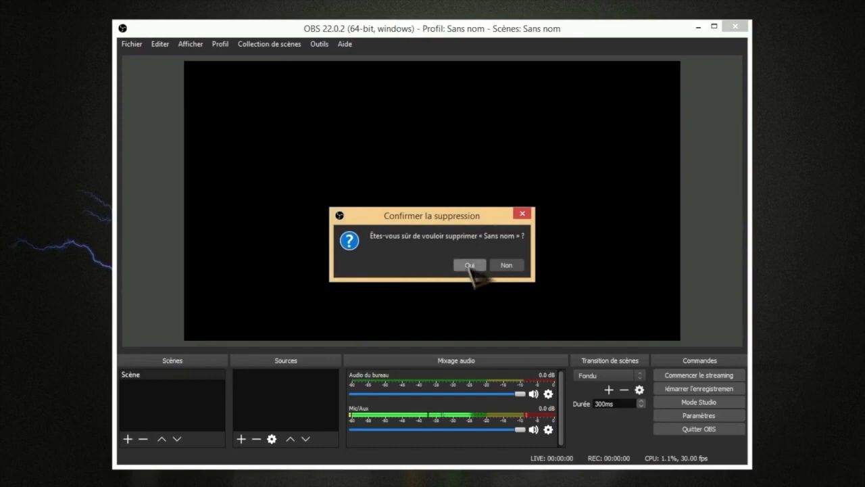
left_click(471, 264)
Create a second profile named Stream
left_click(224, 47)
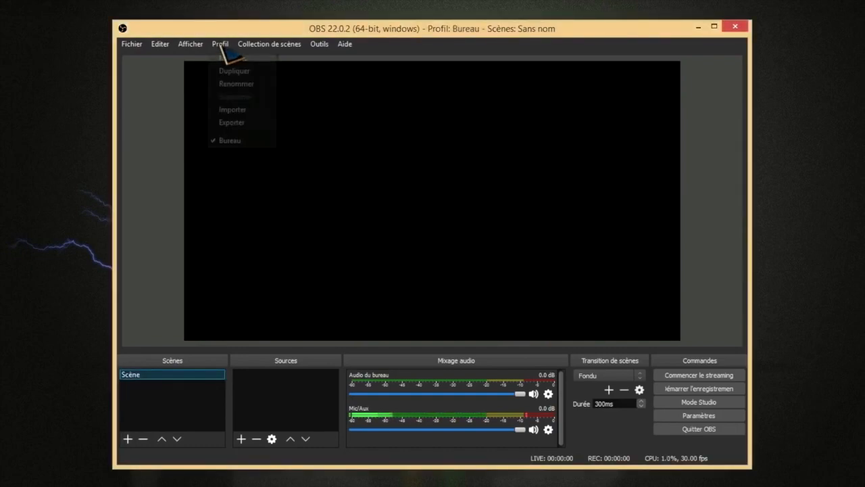
left_click(232, 59)
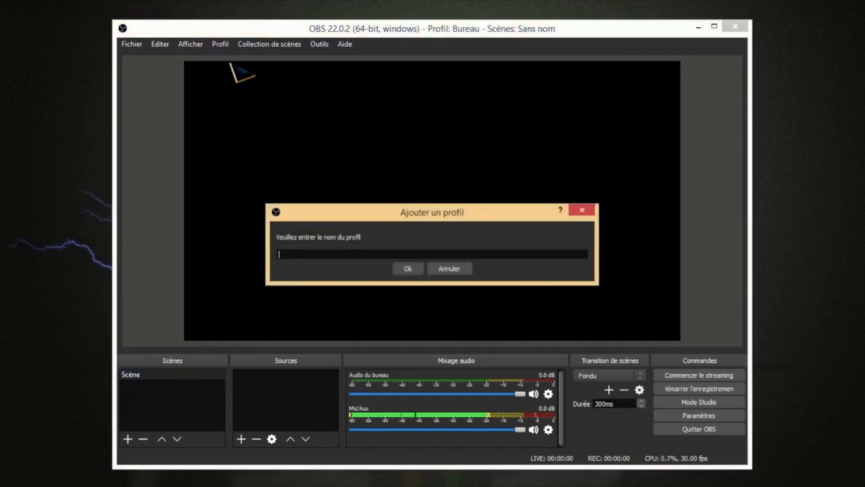
type("Stream")
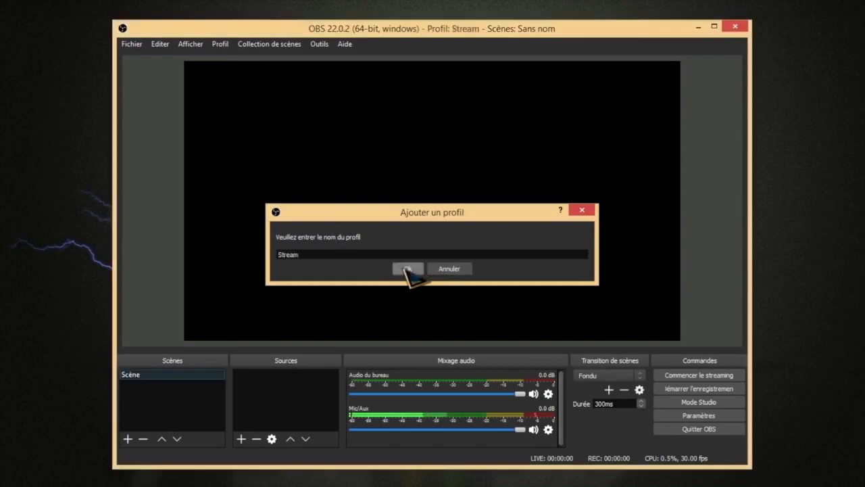
left_click(407, 267)
Make Bureau the active profile and check the selection in the profile list
left_click(223, 45)
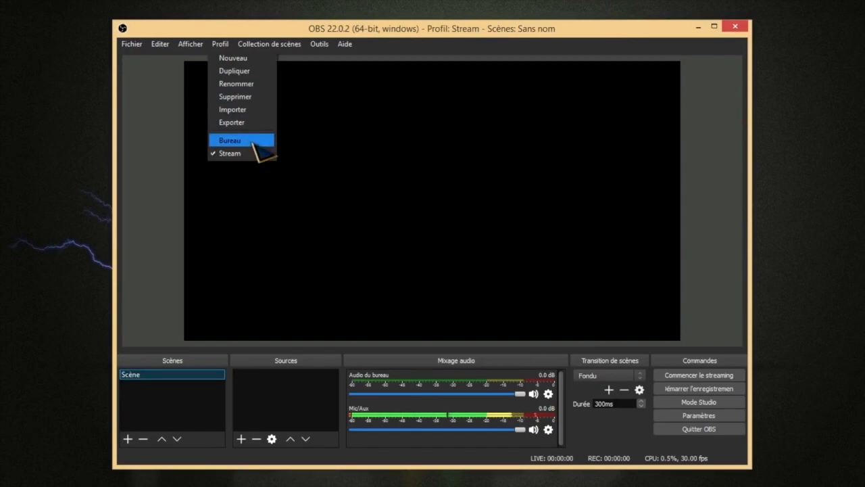
left_click(233, 140)
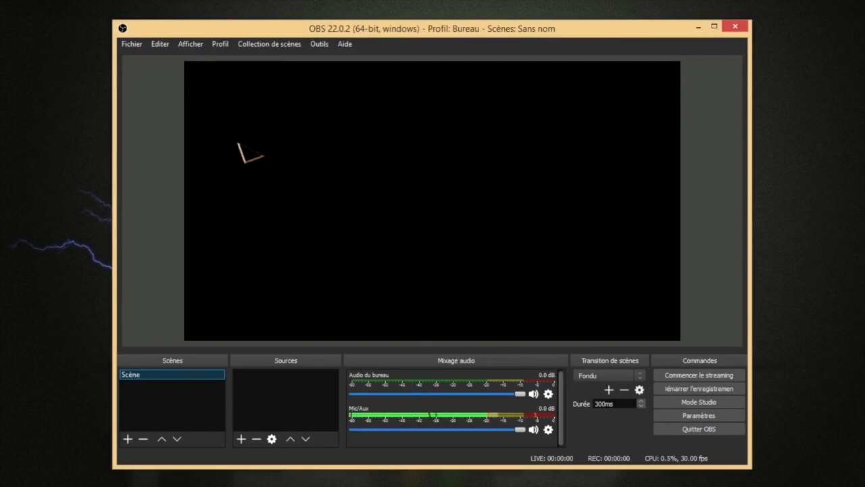
left_click(222, 44)
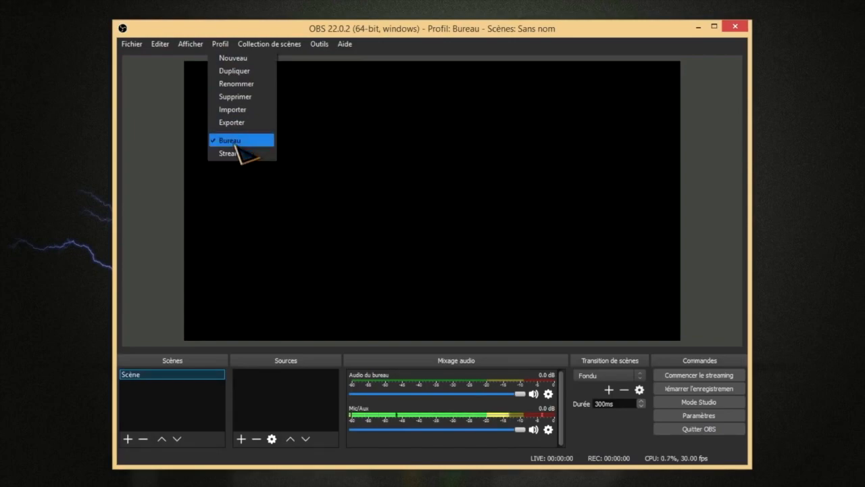
Try to delete the default scene named Scène
right_click(128, 376)
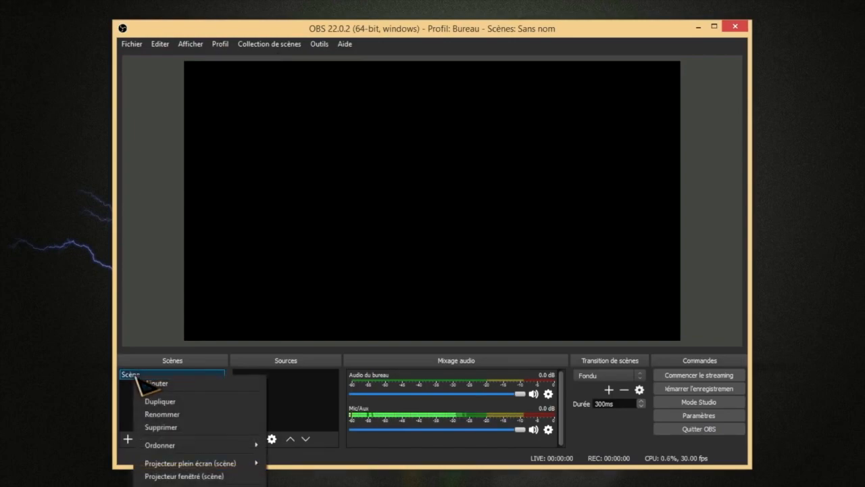
left_click(162, 428)
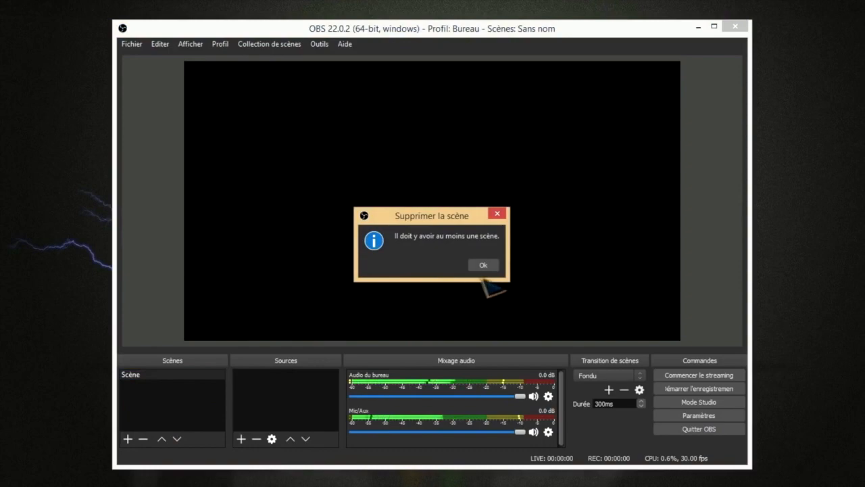
left_click(498, 215)
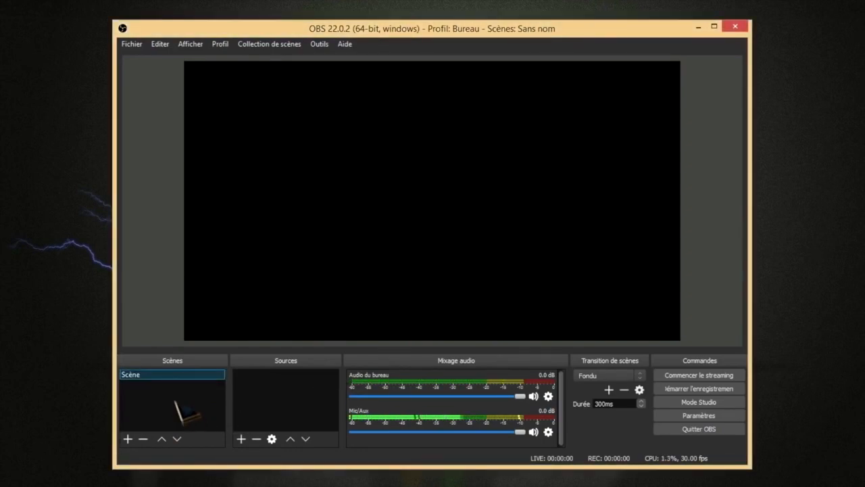
Add a new scene named Ecran and select it in the scene list
left_click(127, 439)
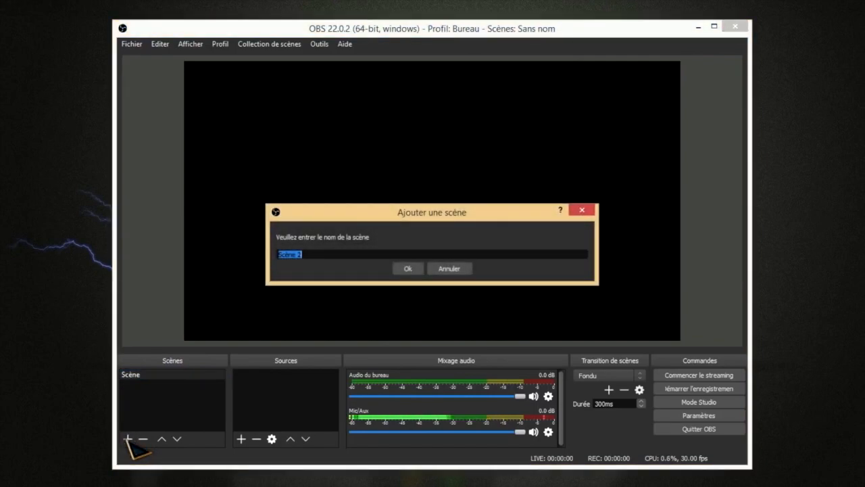
type("Ecran")
left_click(408, 269)
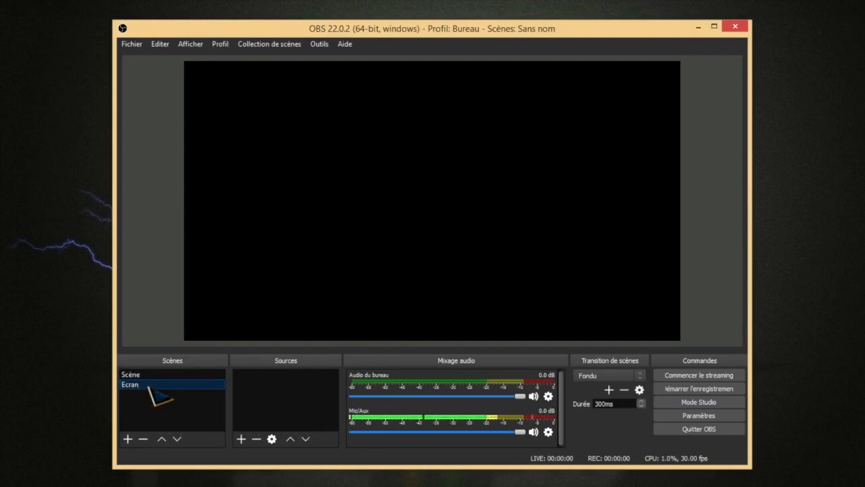
left_click(169, 384)
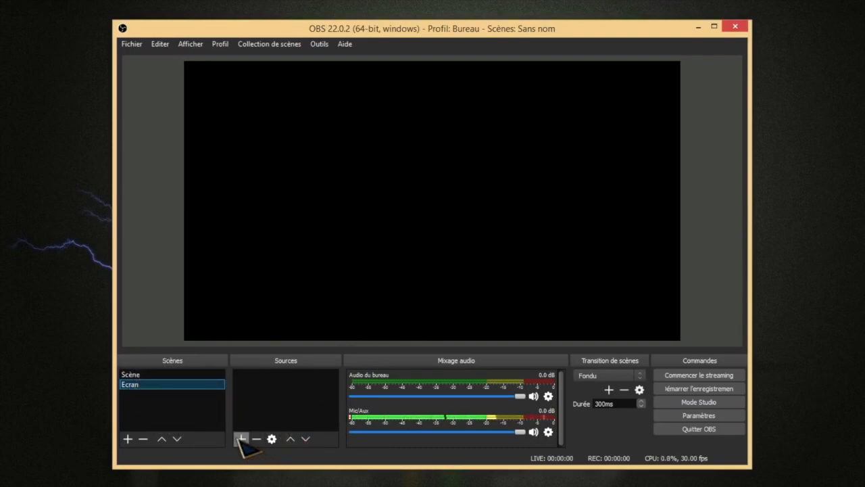
Add a new Capture d'écran source to the Ecran scene, using Écran 0: 1920x1080 with cursor capture enabled
left_click(241, 439)
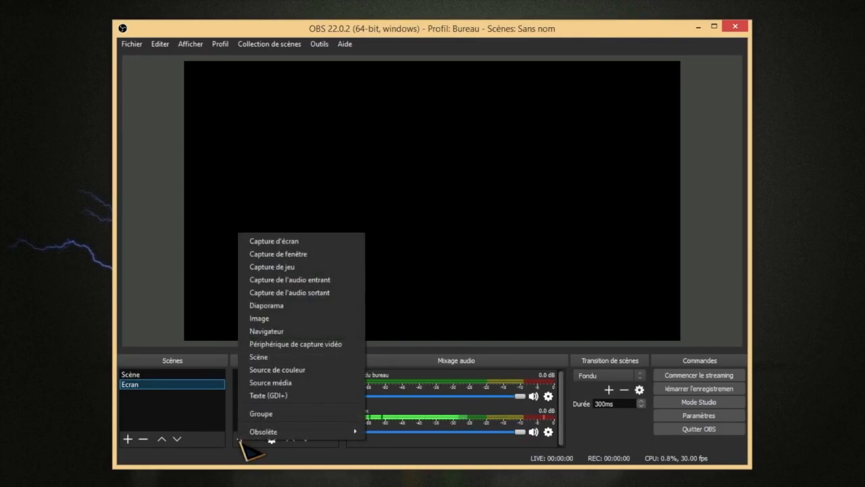
left_click(296, 246)
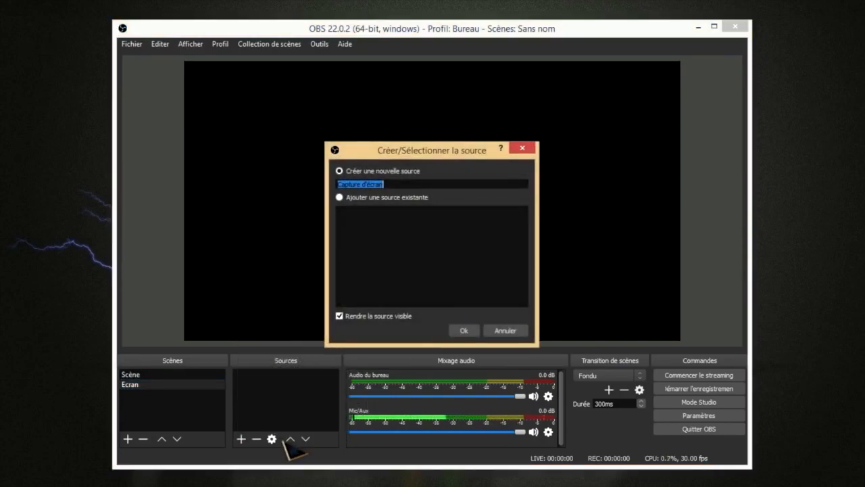
left_click(465, 331)
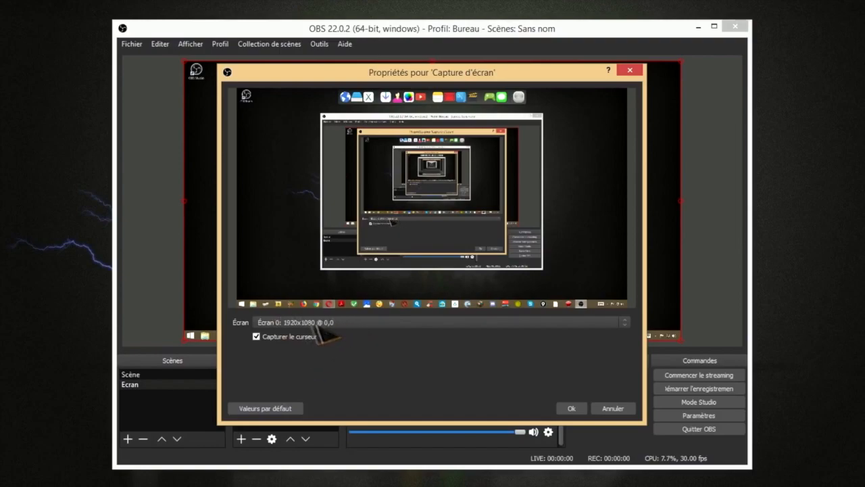
left_click(572, 409)
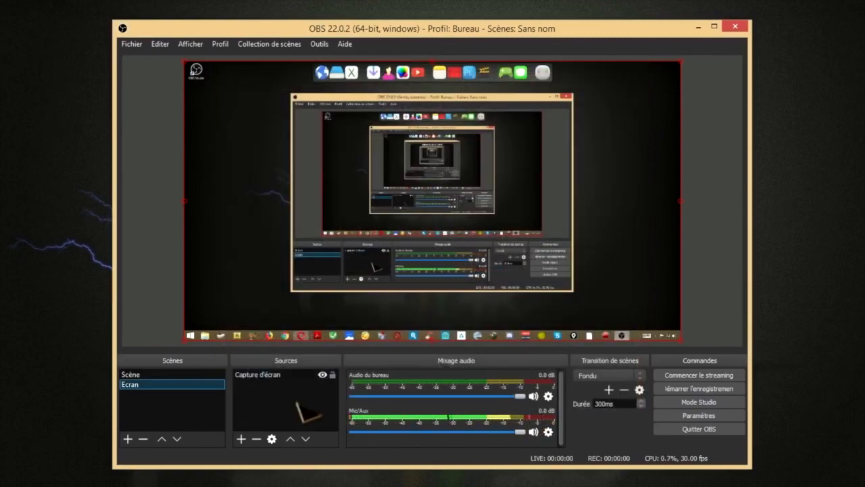
Add an Image source named Logo to the Ecran scene, using logo2.png from the Téléchargements folder
left_click(241, 438)
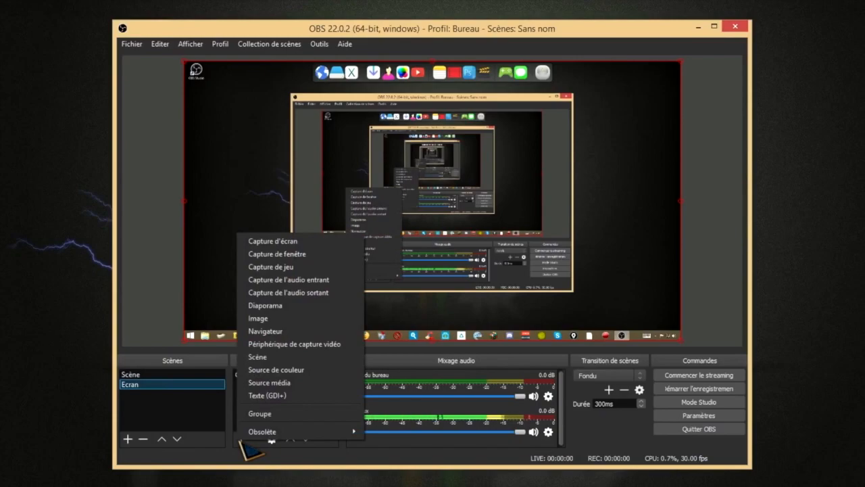
left_click(258, 317)
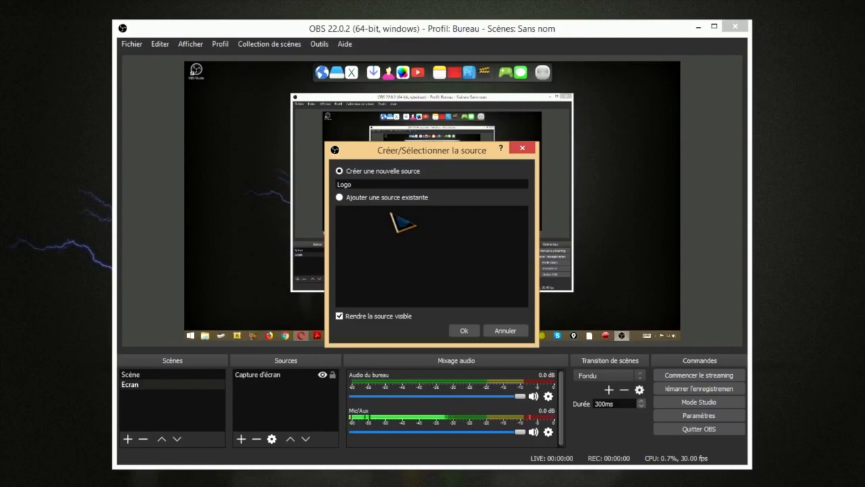
left_click(468, 336)
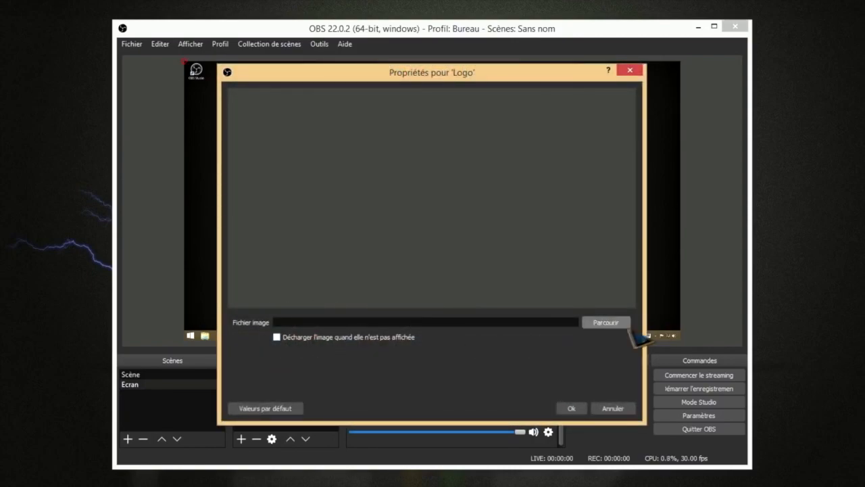
left_click(606, 323)
left_click(254, 230)
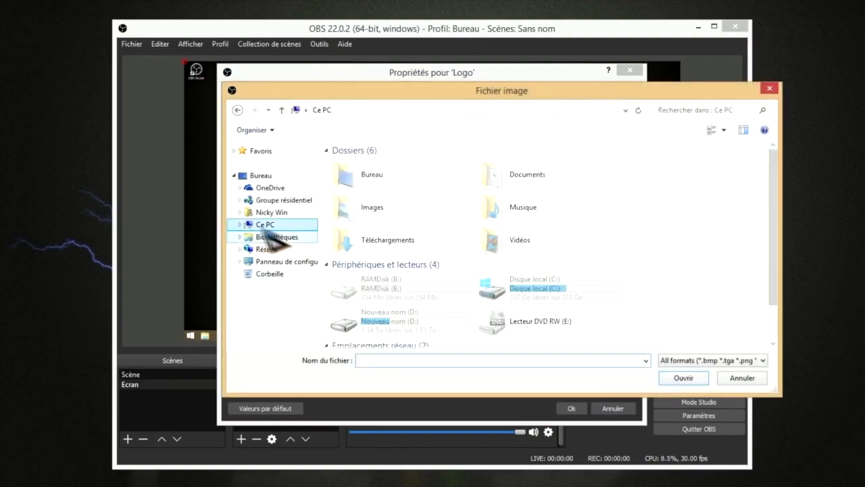
double_click(379, 240)
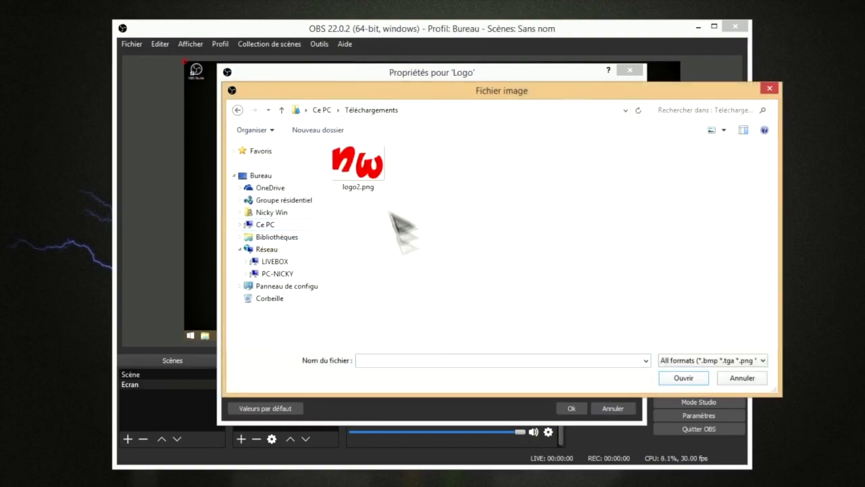
left_click(378, 193)
left_click(683, 378)
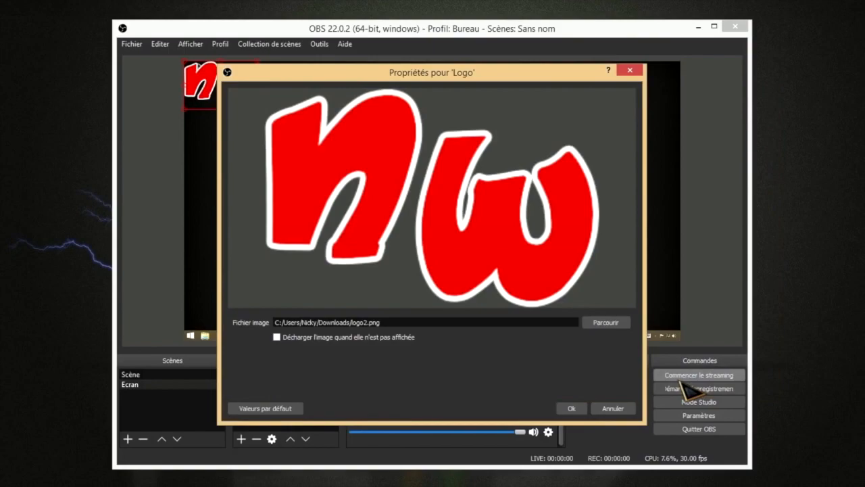
left_click(571, 408)
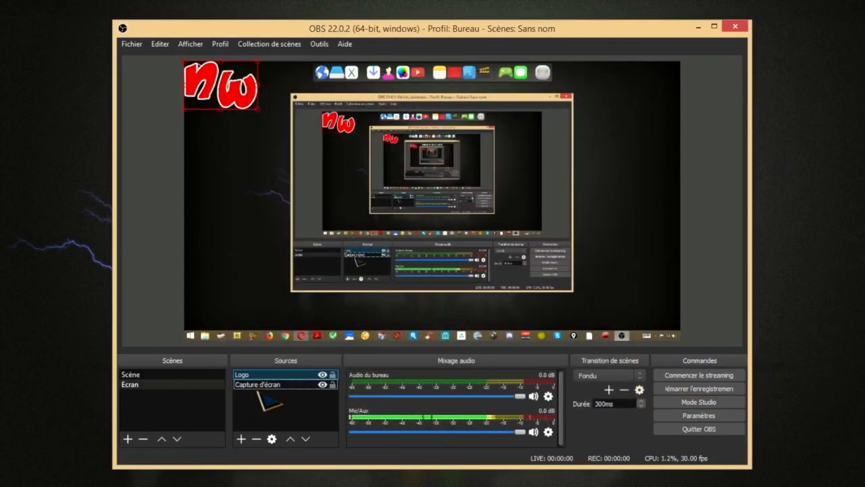
Try Logo beneath Capture d'écran, restore it on top, and place it slightly reduced in the preview's lower-left corner above the taskbar
left_click_drag(252, 375, 251, 396)
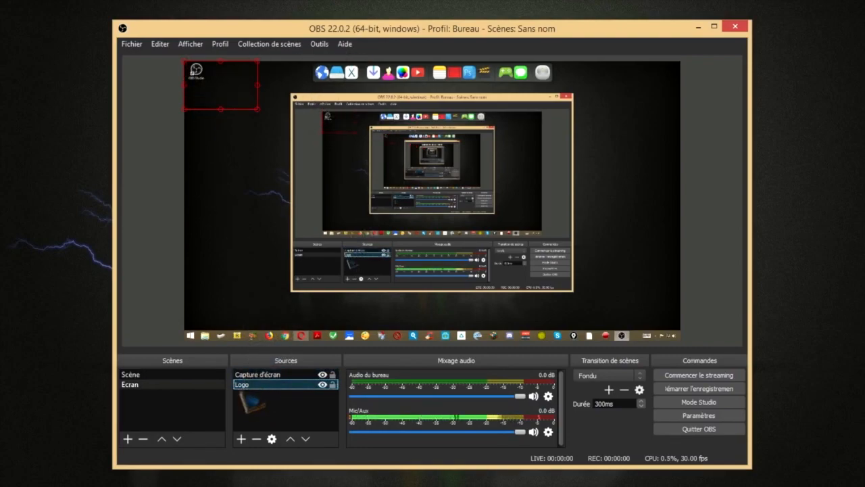
left_click_drag(262, 386, 253, 373)
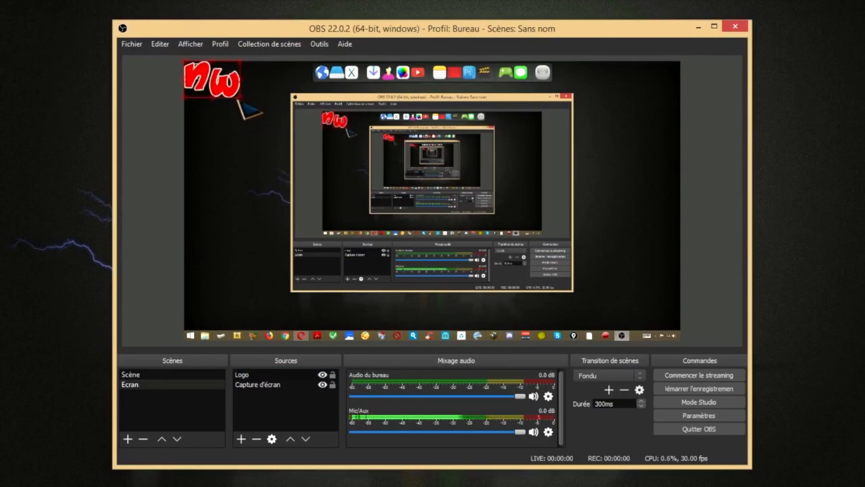
left_click_drag(245, 106, 235, 317)
left_click(245, 302)
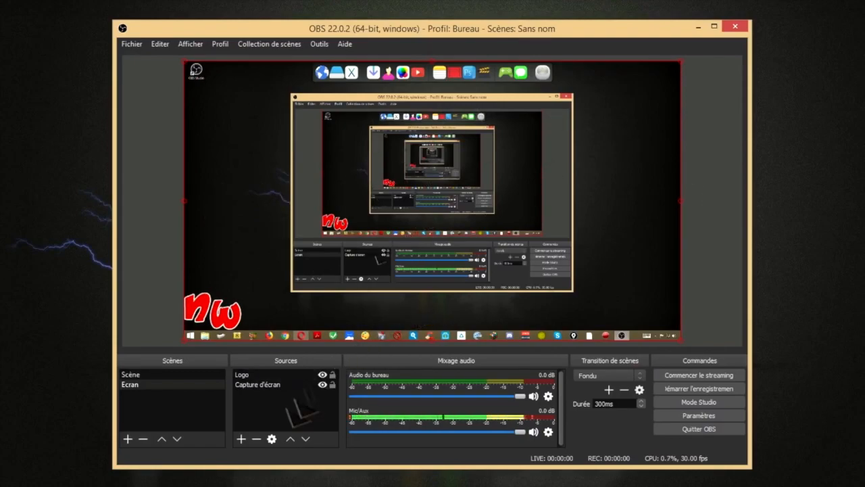
Add a Texte (GDI+) source named Hello to the Ecran scene
left_click(242, 438)
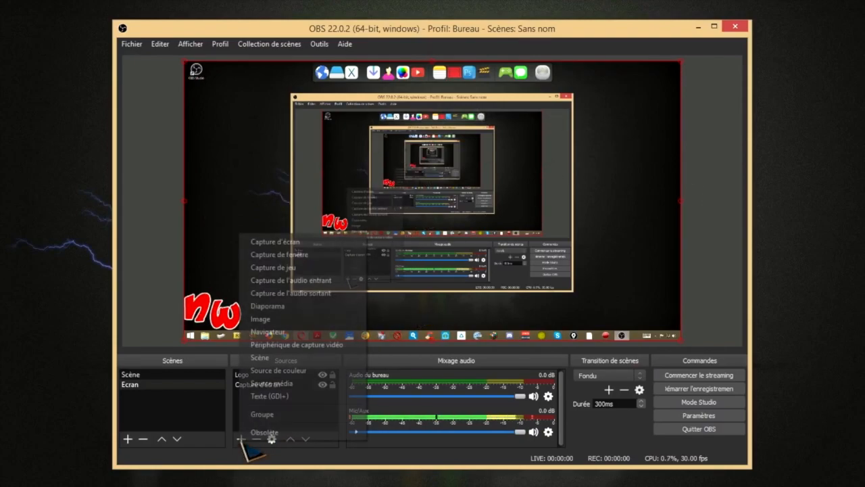
left_click(276, 396)
type("H")
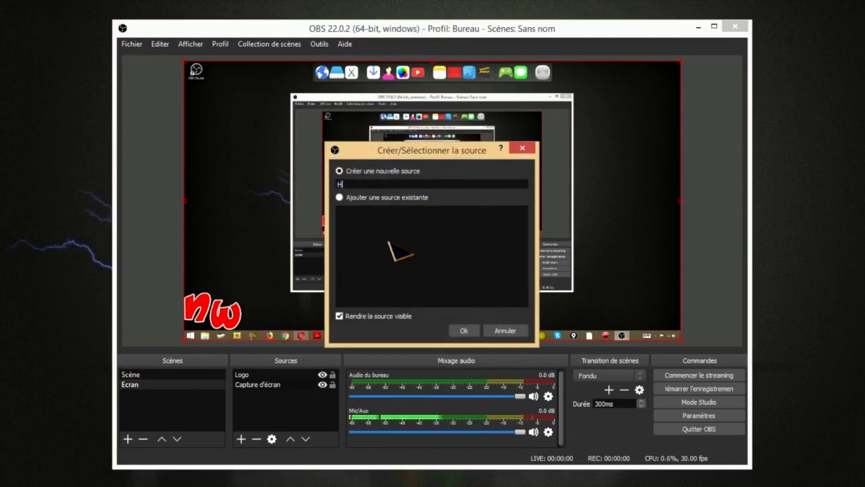
type("ello")
left_click(464, 330)
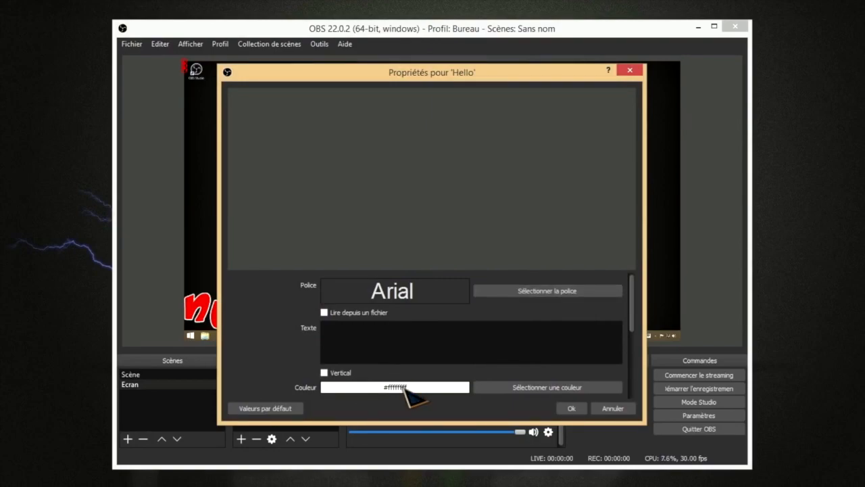
Set the text source's content to Hello, then place it enlarged in the upper-right corner of the preview
left_click(544, 388)
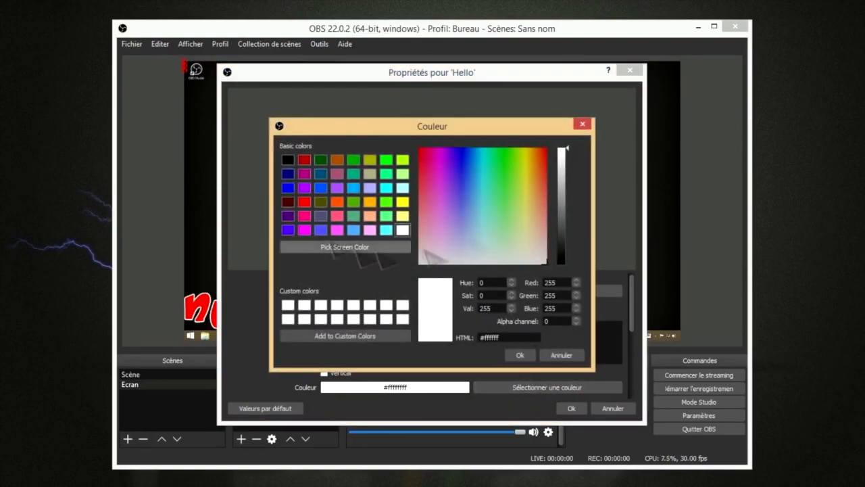
left_click(583, 125)
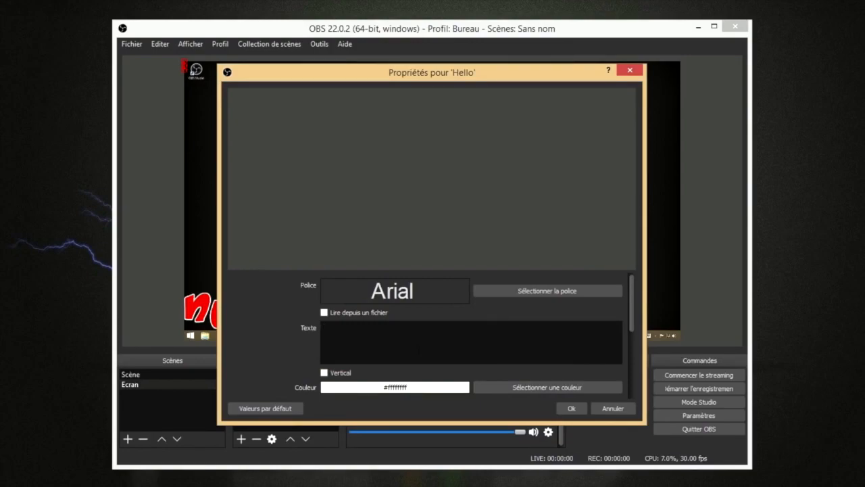
type("Hello")
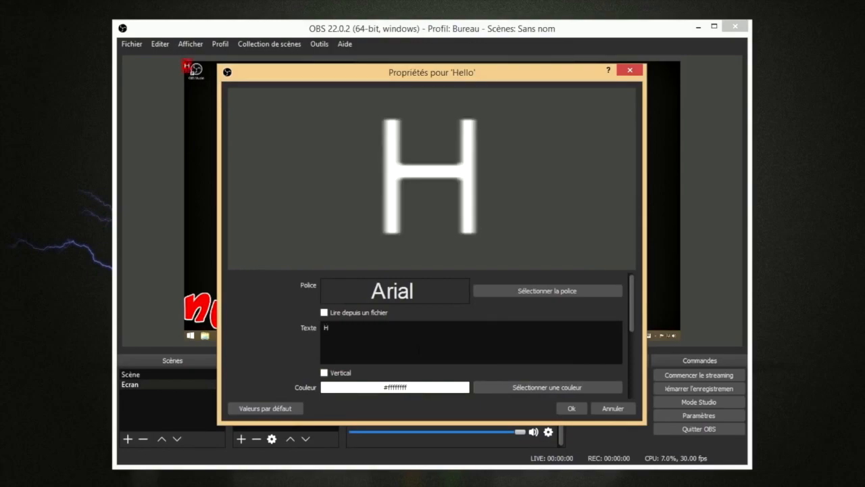
left_click(572, 408)
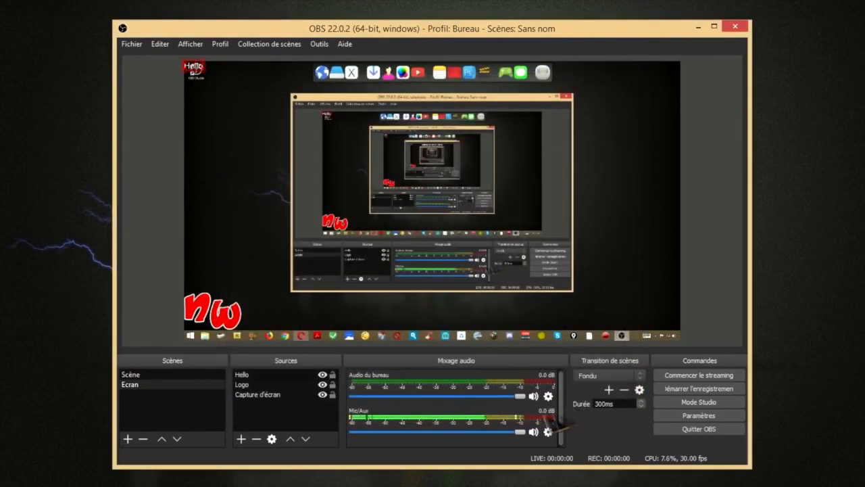
left_click_drag(205, 72, 668, 94)
left_click(649, 155)
Add a new scene named Gaming
left_click(128, 439)
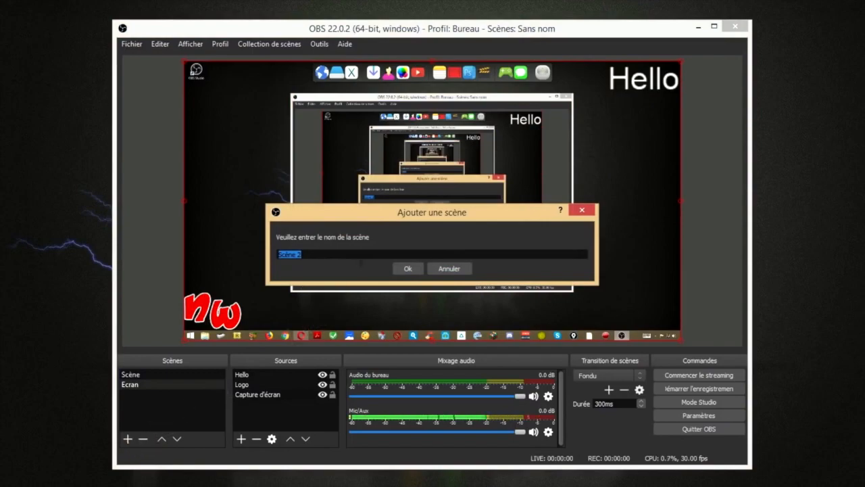
type("Gaming")
key("Return")
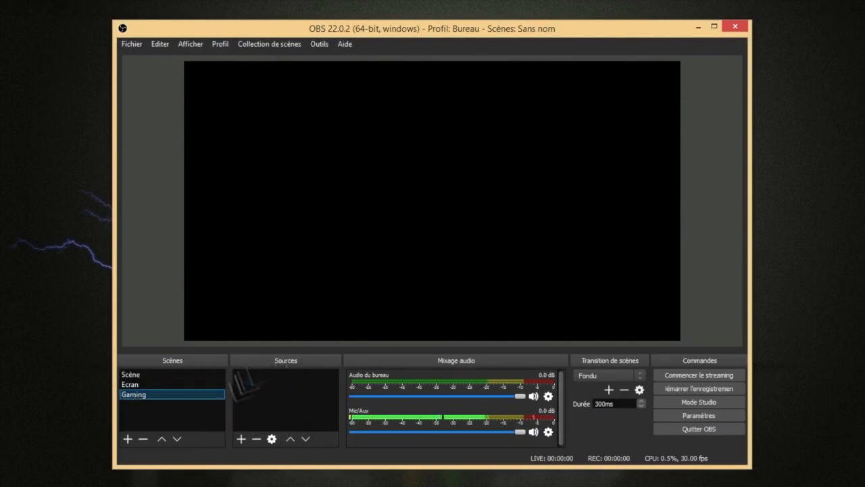
Add a new Capture de jeu source with its default name to the Gaming scene
left_click(241, 439)
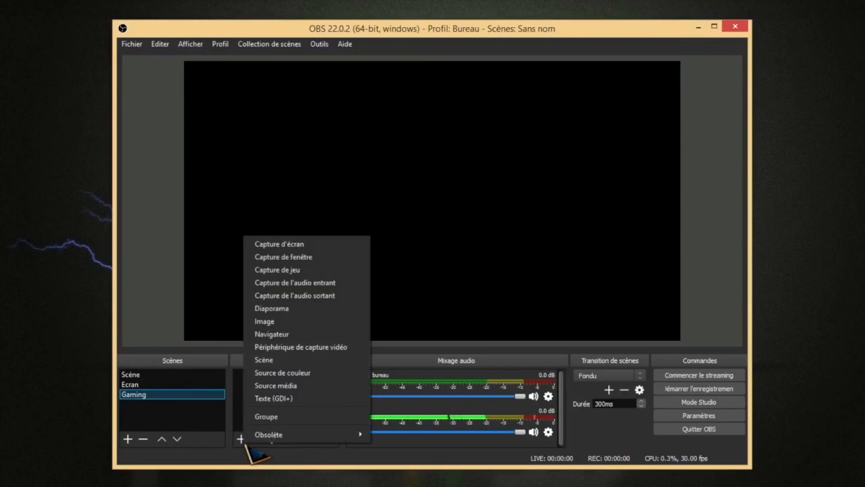
left_click(285, 273)
left_click(463, 327)
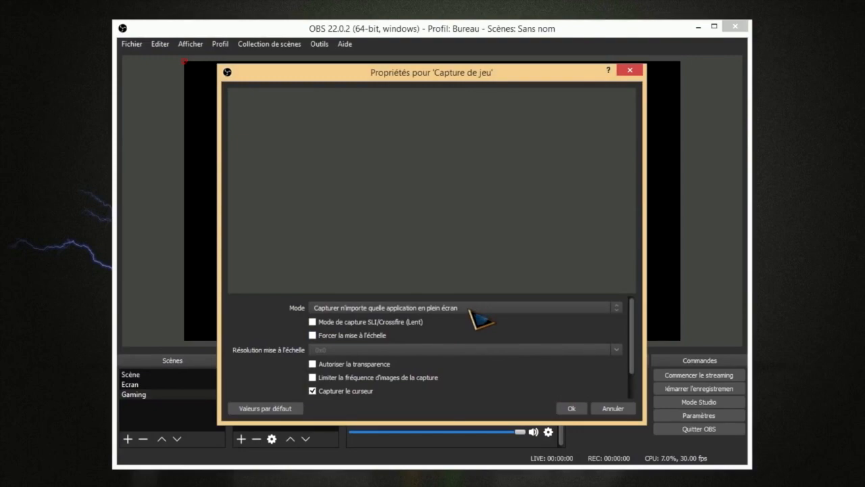
left_click(398, 309)
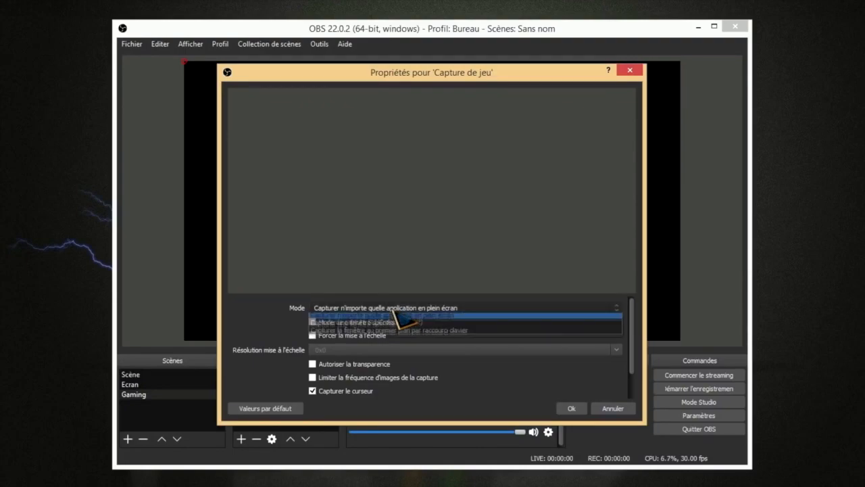
left_click(392, 324)
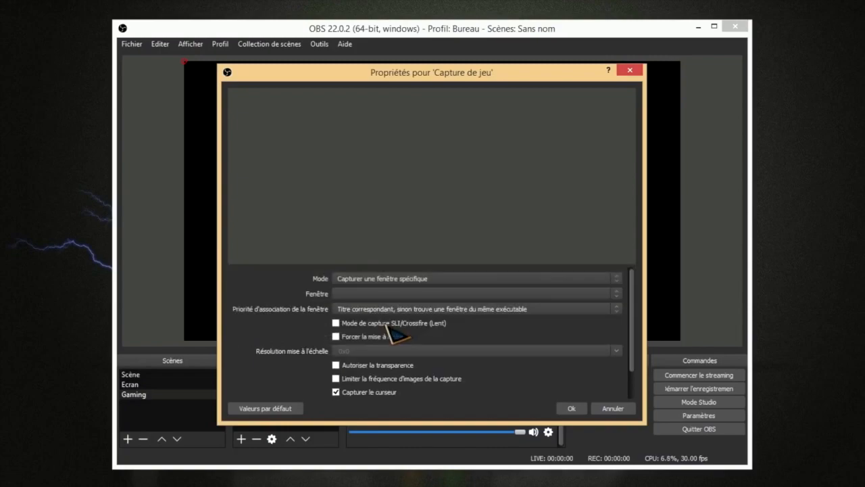
left_click(387, 295)
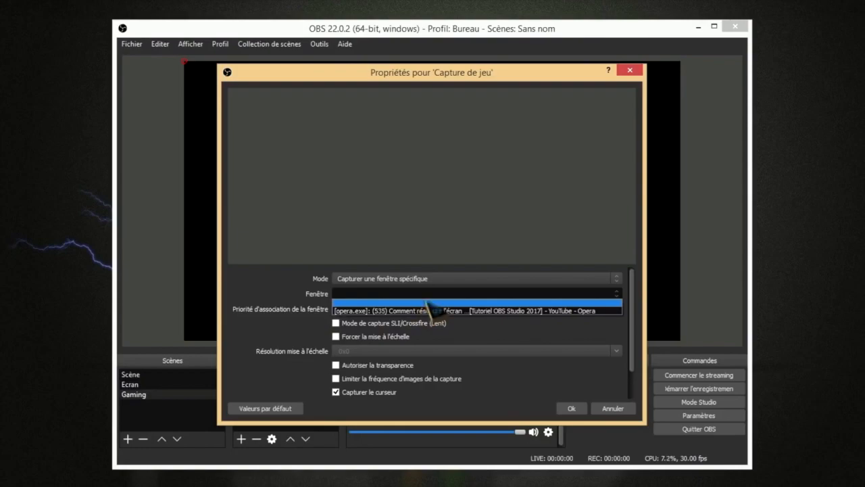
left_click(633, 72)
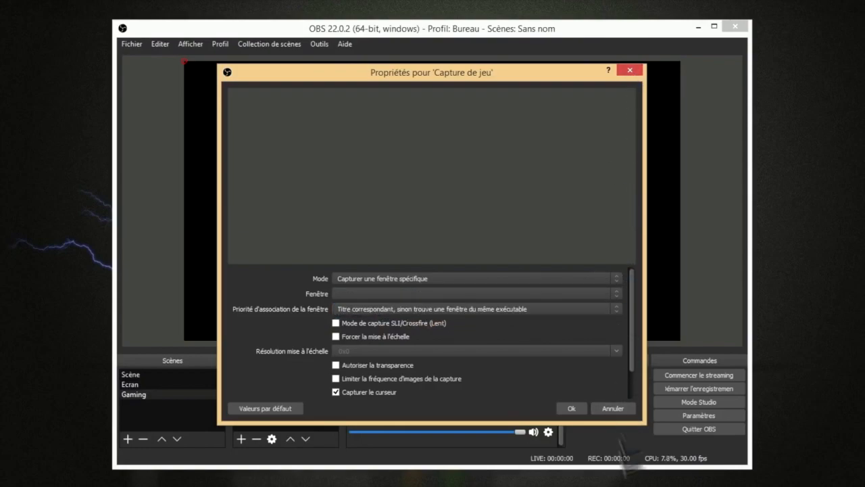
left_click(613, 409)
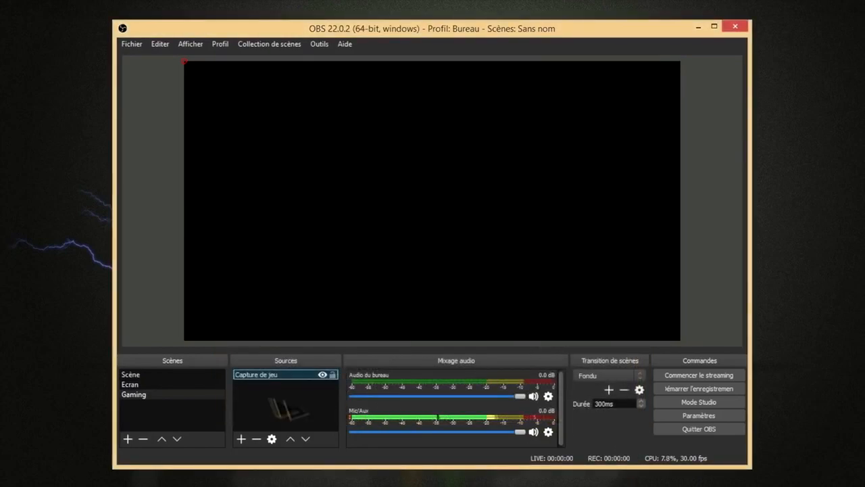
Set the Capture de jeu source's mode to Capturer une fenêtre spécifique, check the available windows and confirm the properties
right_click(264, 377)
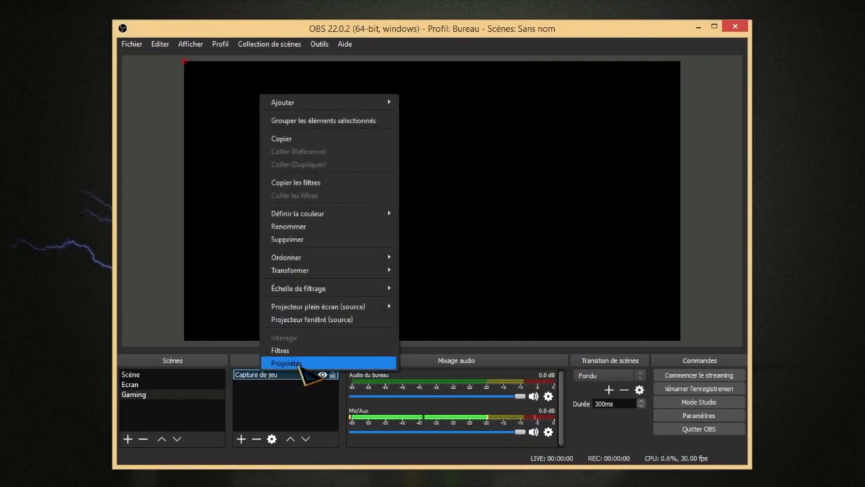
left_click(298, 365)
left_click(399, 309)
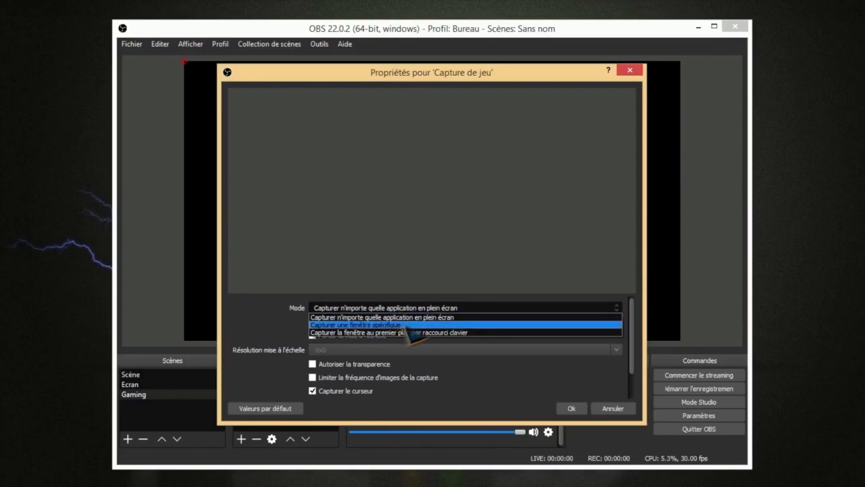
left_click(405, 325)
left_click(392, 294)
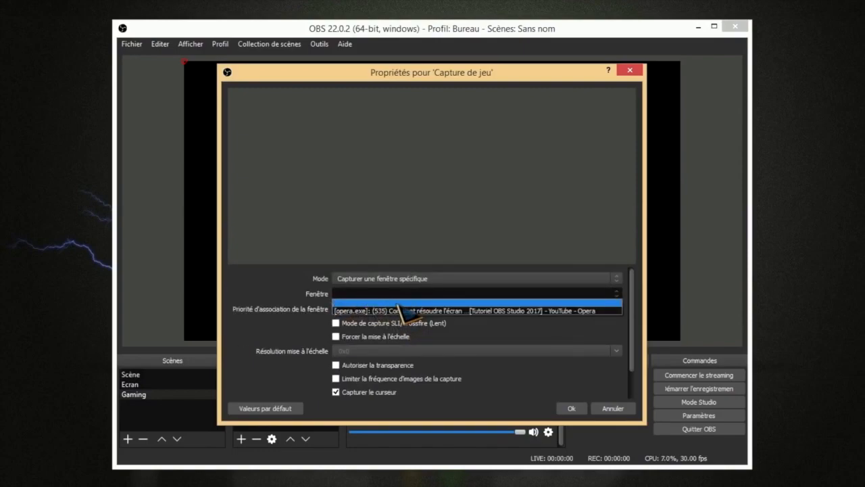
left_click(572, 409)
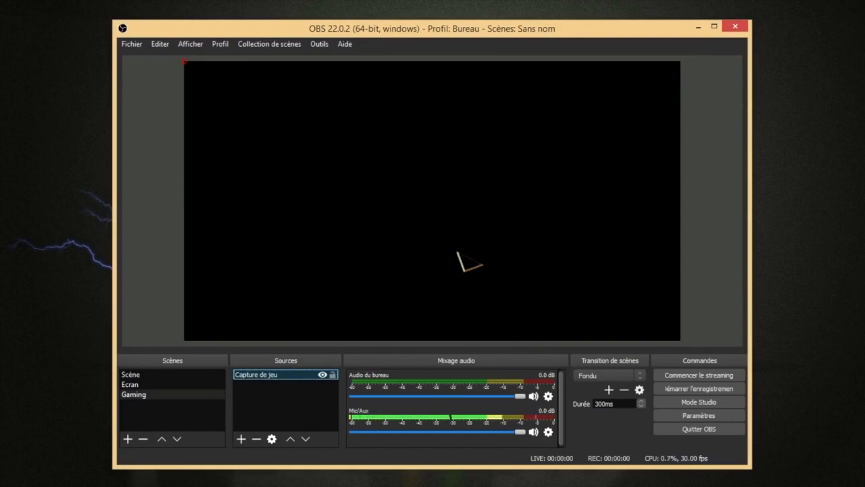
Rename the Capture de jeu source to minecraft
right_click(258, 376)
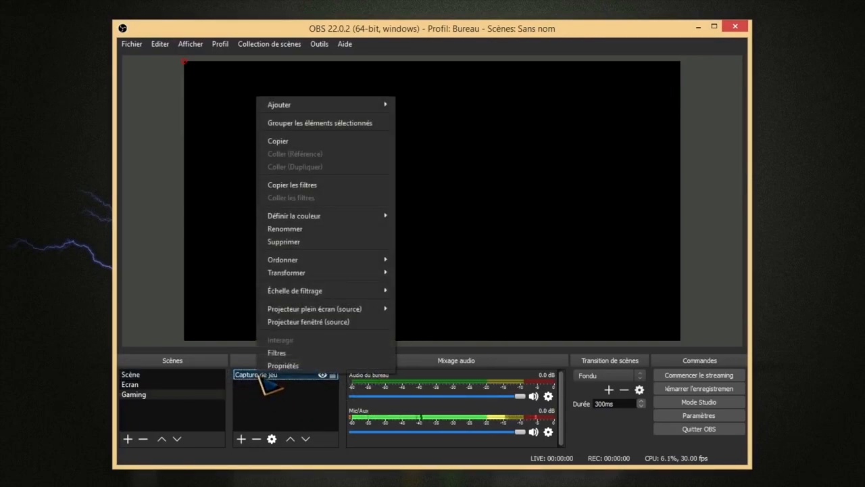
left_click(301, 229)
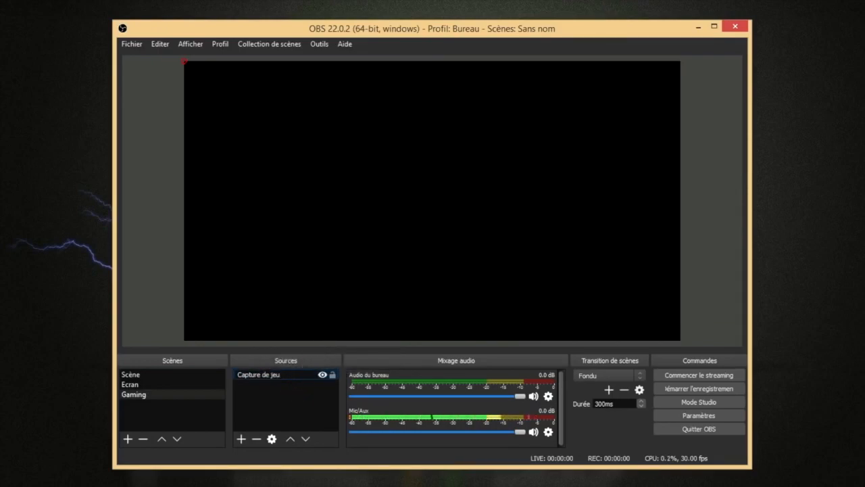
left_click_drag(249, 374, 237, 374)
type("minecraft")
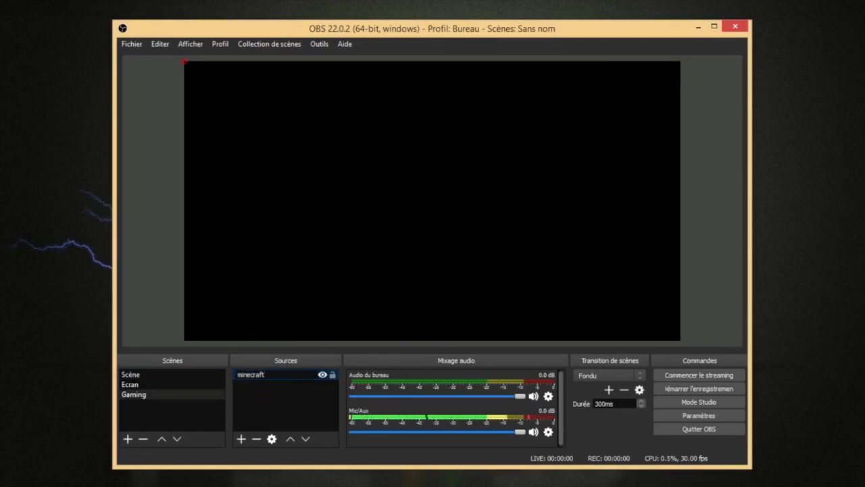
key("Return")
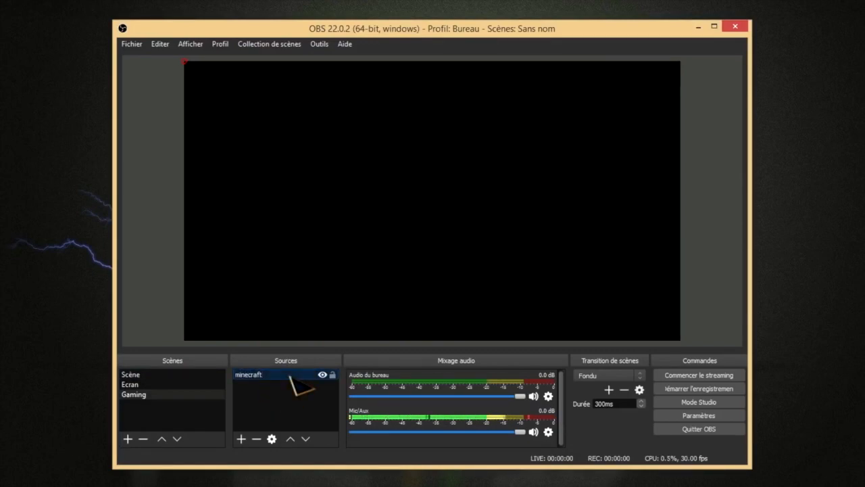
Add a new Capture de jeu source named Fortnite to the Gaming scene
left_click(241, 439)
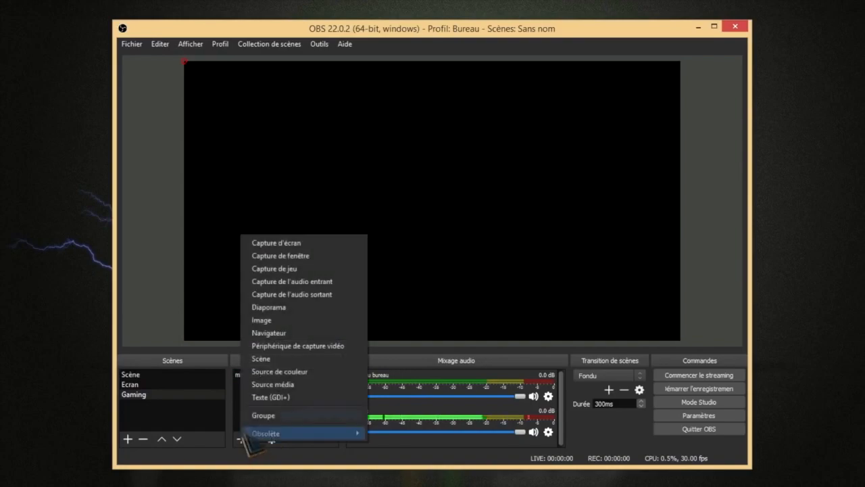
left_click(274, 268)
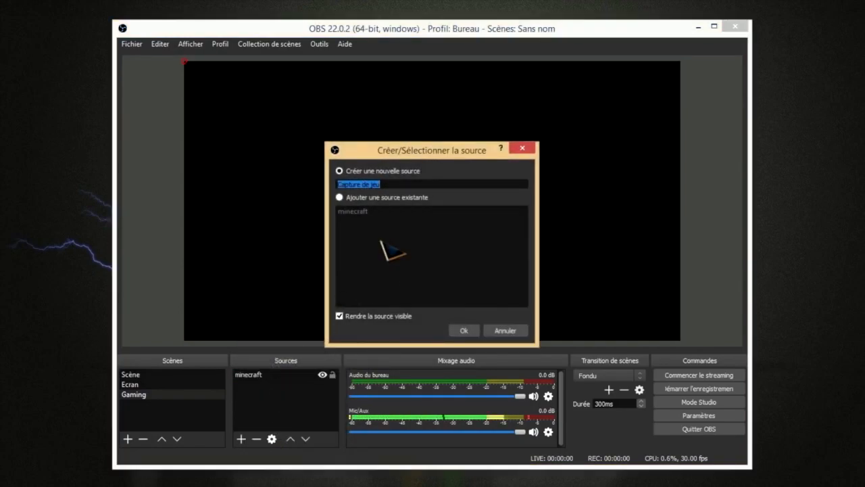
type("Fortnite")
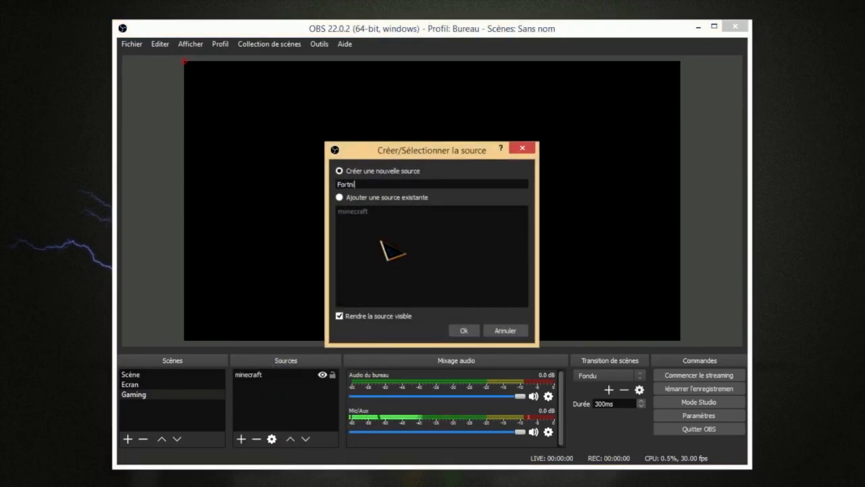
left_click(464, 330)
Check the windows offered by the Capturer une fenêtre spécifique mode in the Fortnite source's properties, and cancel the properties
left_click(439, 308)
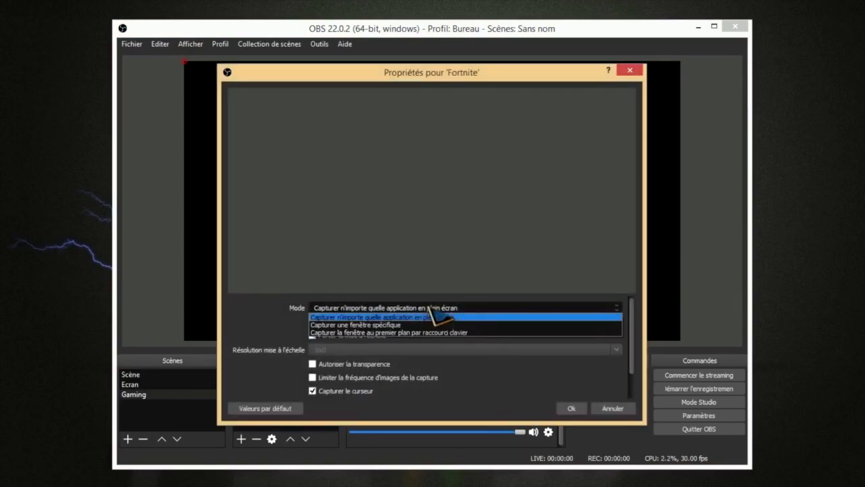
left_click(404, 325)
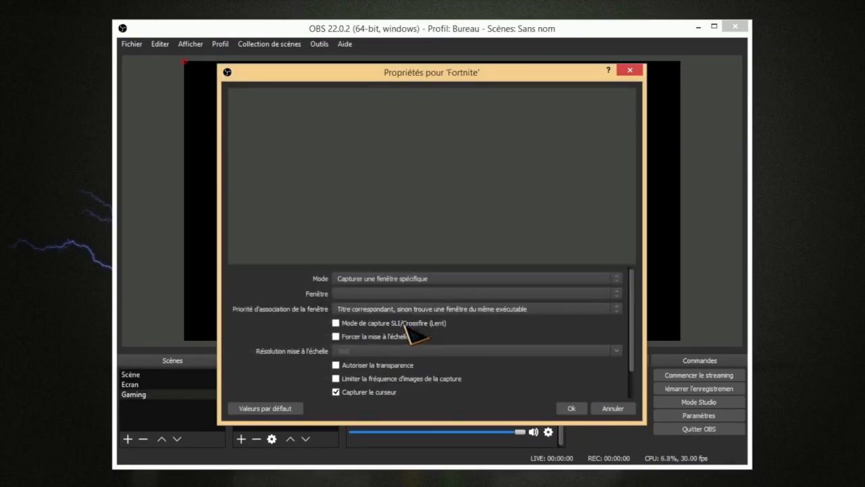
left_click(382, 293)
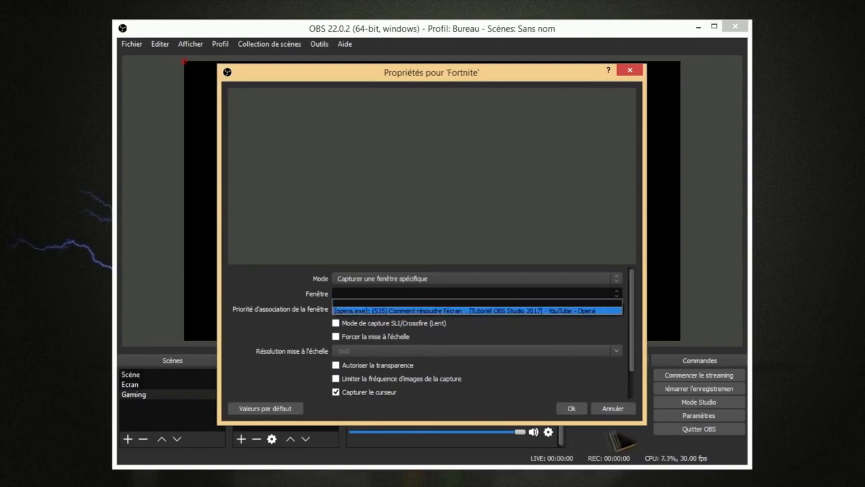
left_click(617, 408)
left_click(613, 409)
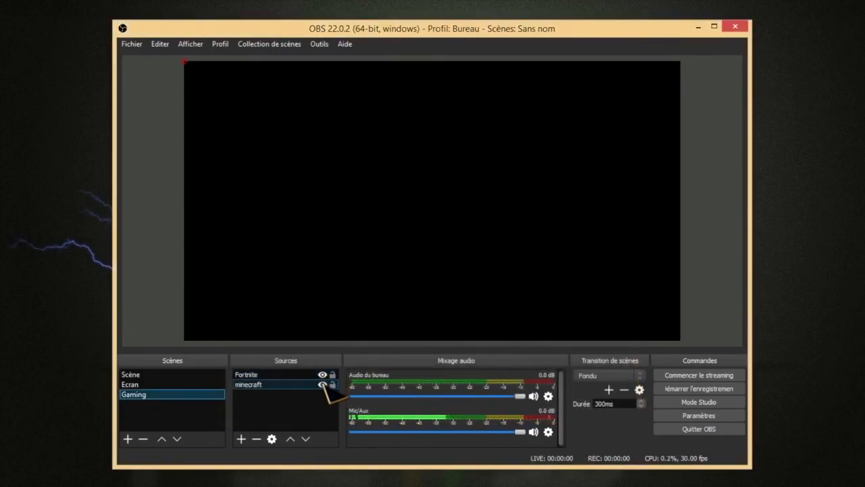
Hide the minecraft source in the Gaming scene and show it again
left_click(322, 384)
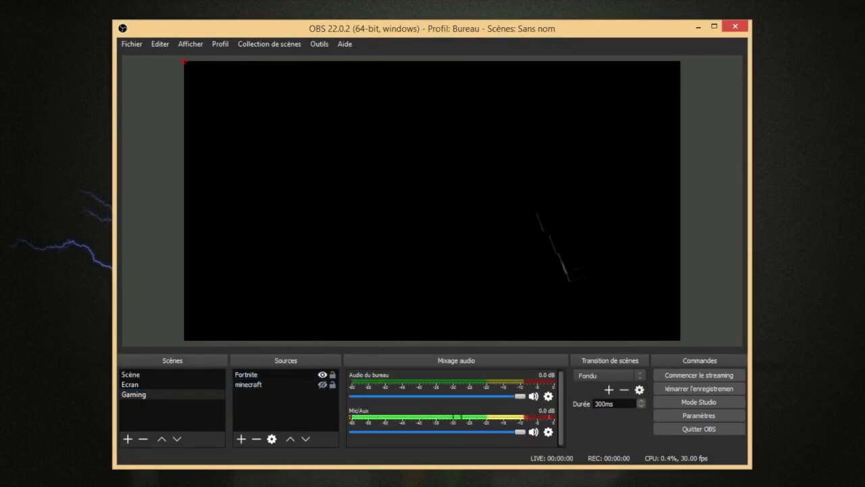
left_click(322, 384)
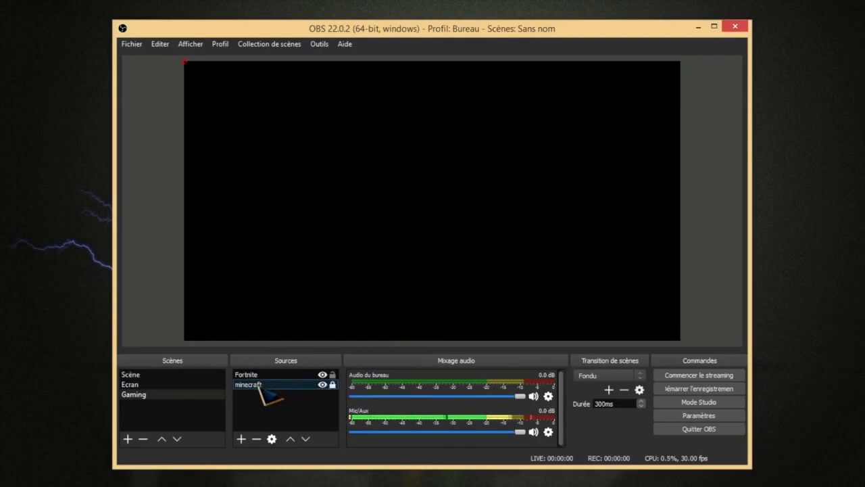
Look through the source types that can be added to the Gaming scene, without adding one
left_click(242, 439)
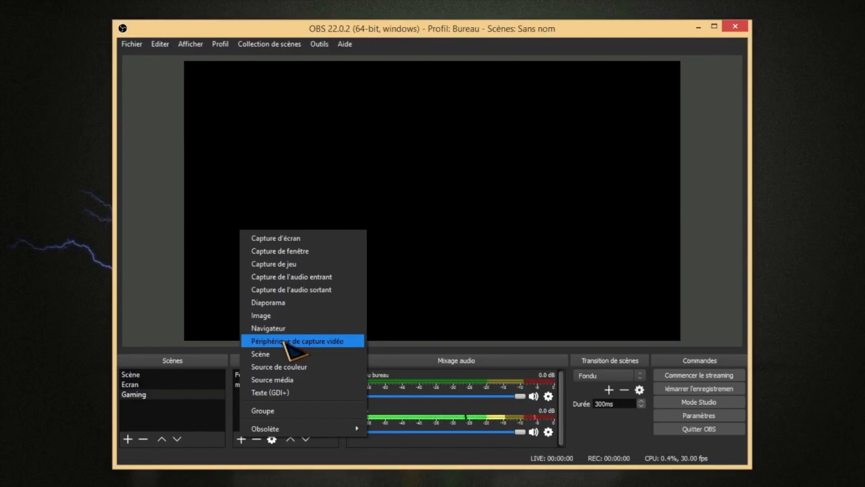
left_click(176, 395)
left_click(267, 377)
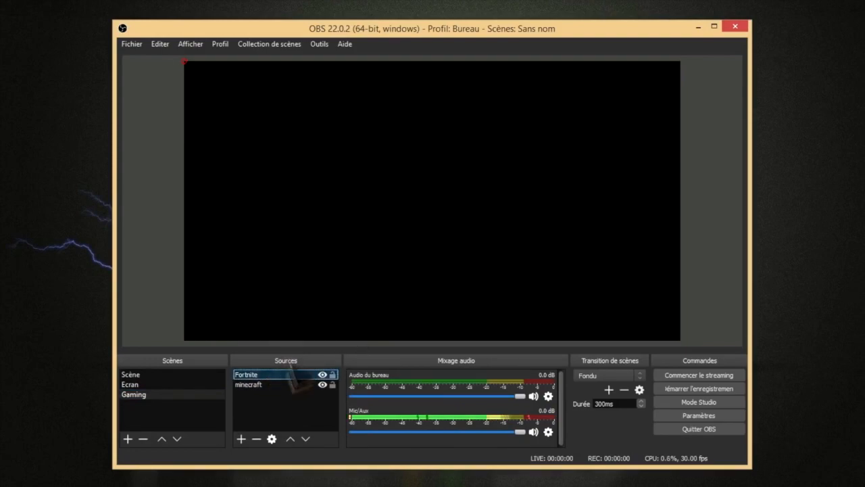
left_click(241, 439)
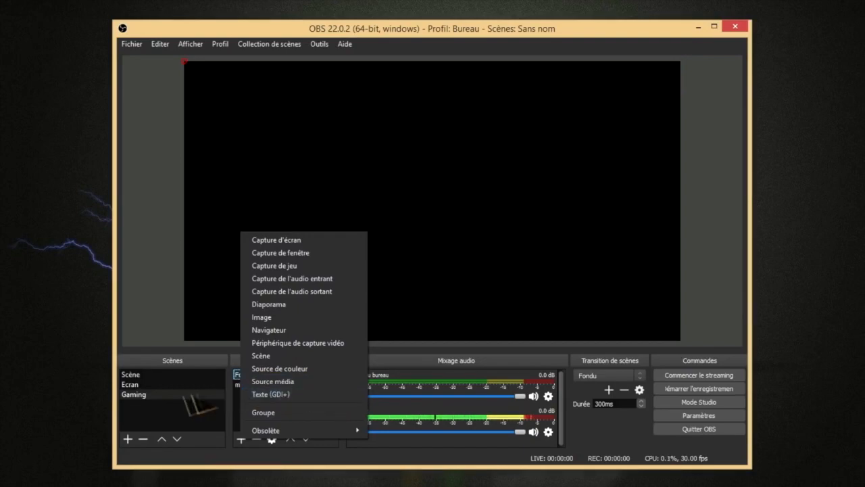
left_click(145, 397)
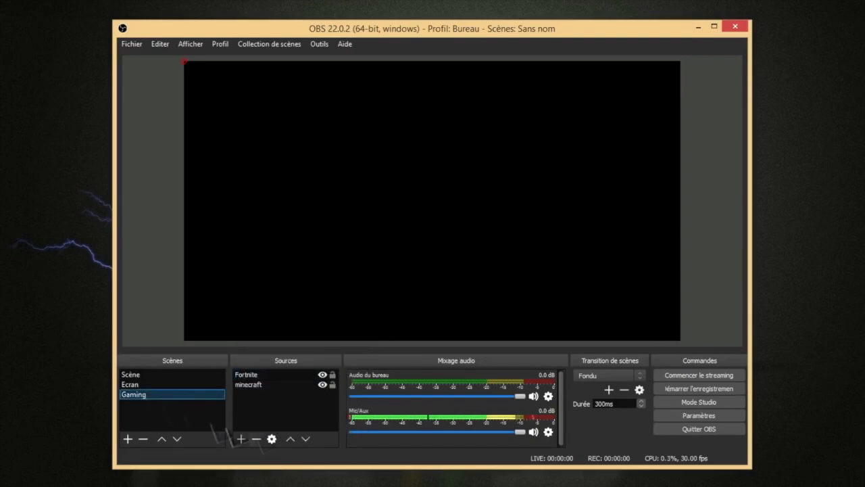
left_click(280, 377)
left_click(278, 385)
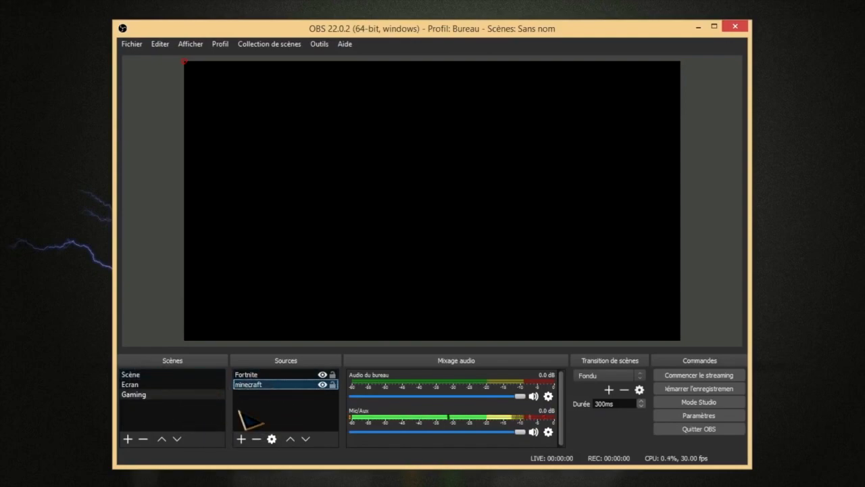
Compare the Ecran and Gaming scenes by switching between them, finishing on Ecran
left_click(144, 384)
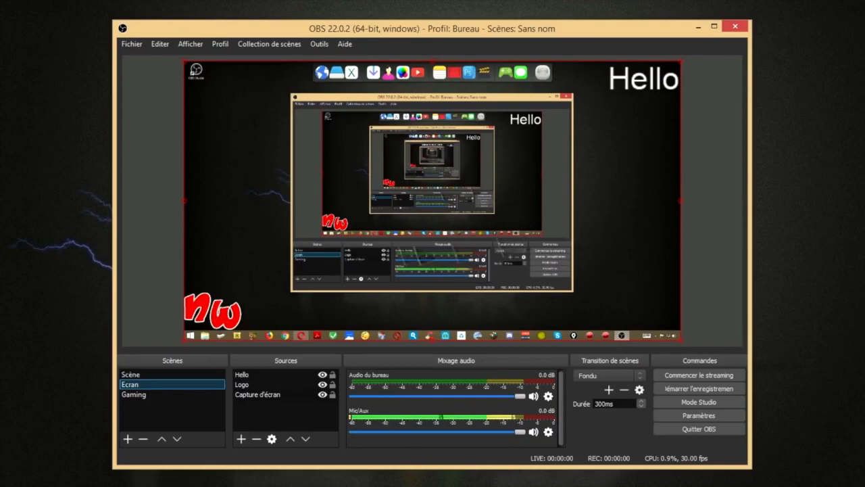
left_click(142, 395)
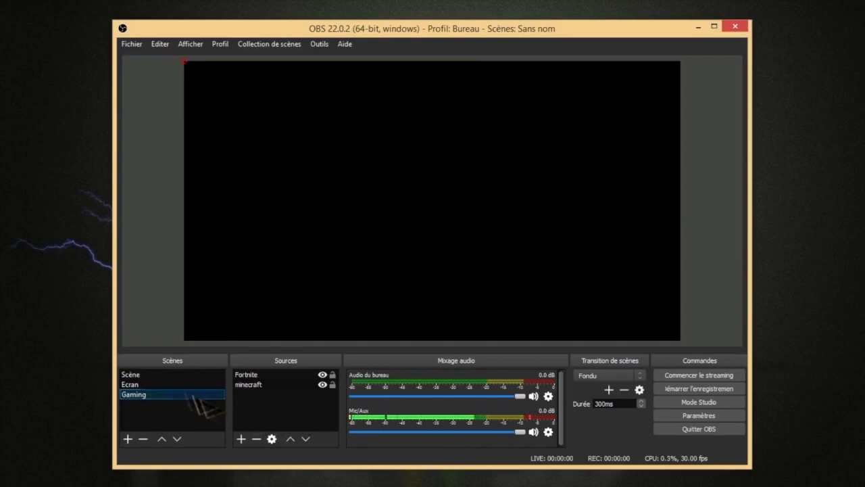
left_click(144, 385)
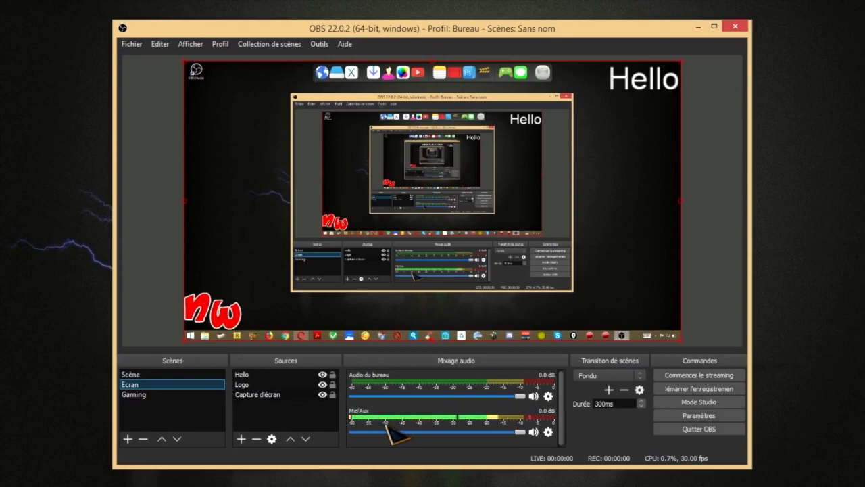
left_click(140, 393)
left_click(138, 384)
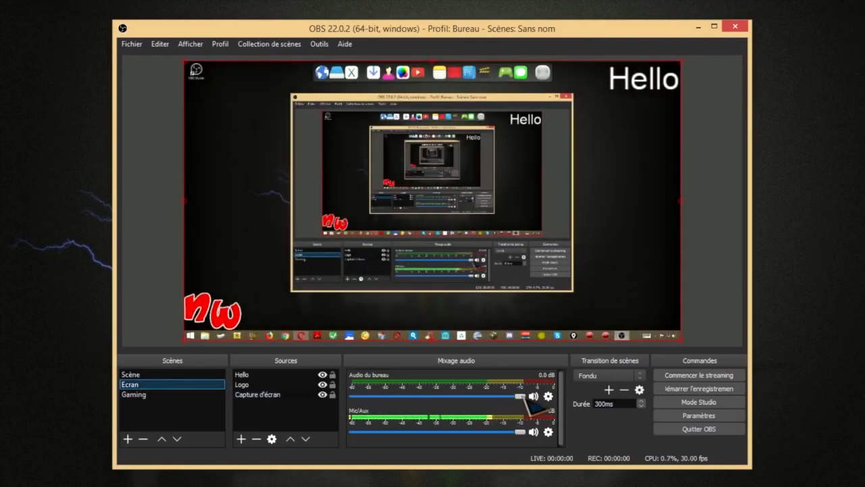
Set the Audio du bureau device to Haut-parleurs (Yeti Stereo Microphone) and confirm its properties
mouse_move(525, 397)
left_mouse_down()
mouse_move(387, 397)
mouse_move(532, 404)
left_mouse_up()
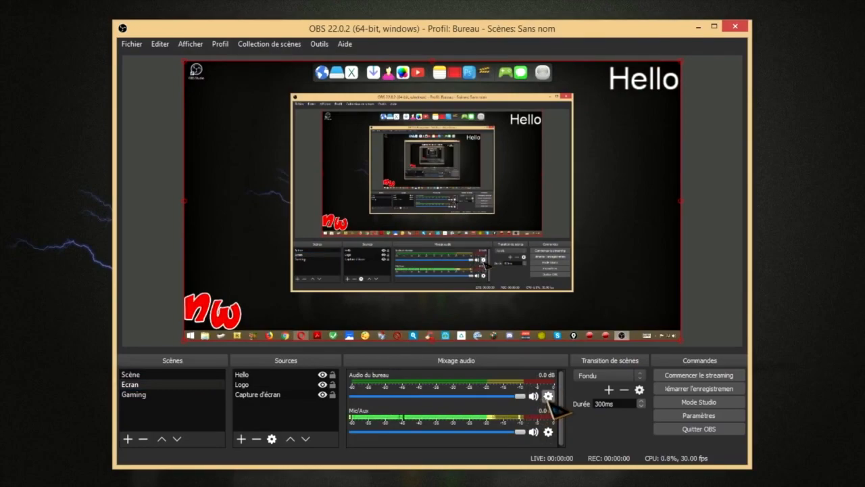
left_click(548, 397)
left_click(585, 481)
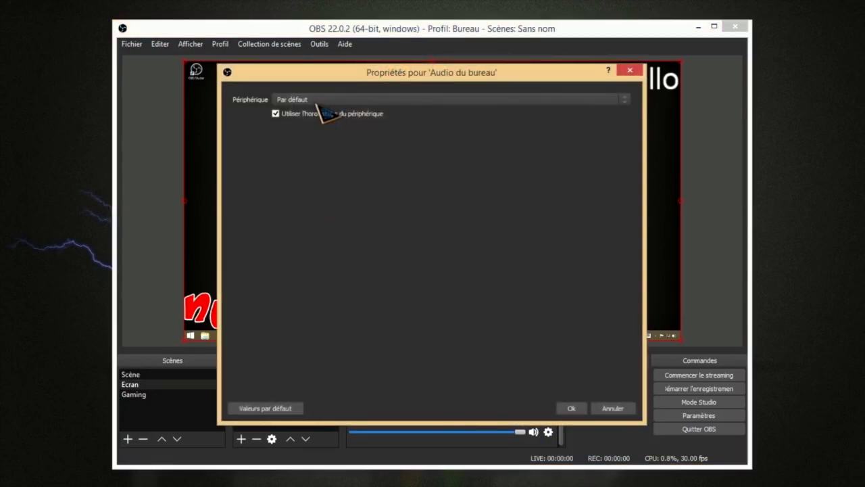
left_click(319, 101)
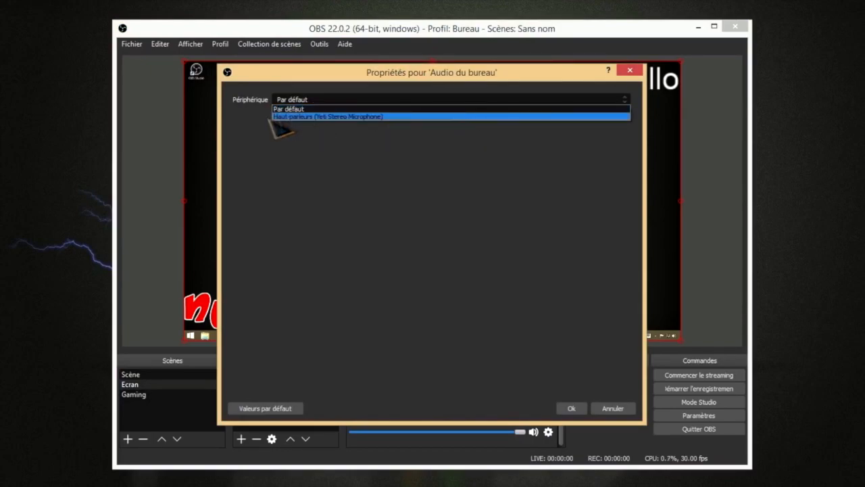
left_click(331, 117)
left_click(572, 408)
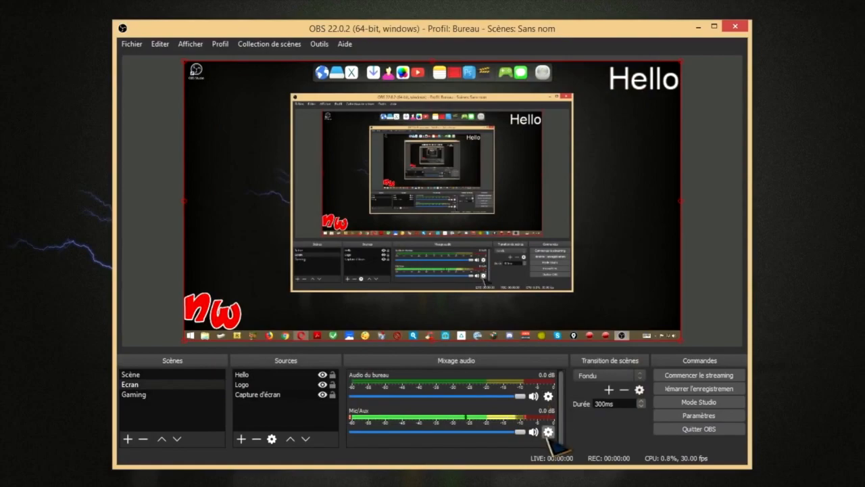
Open the Mic/Aux audio filters and check which filter types can be added
left_click(548, 432)
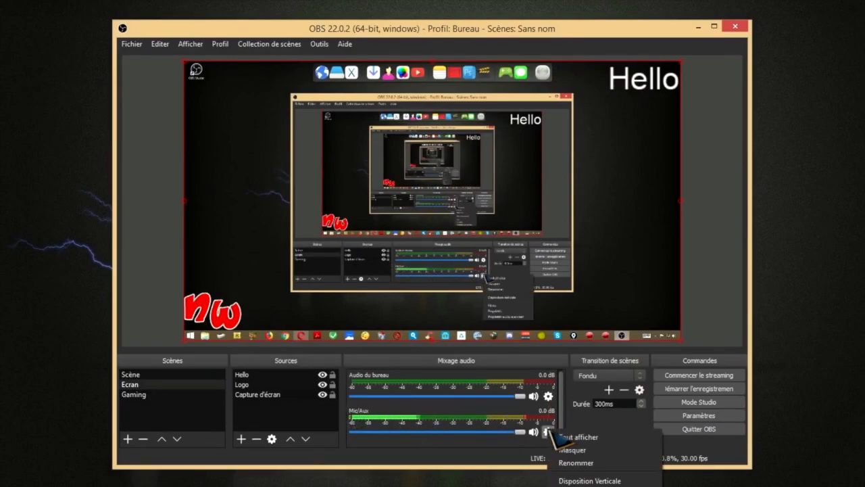
left_click(568, 486)
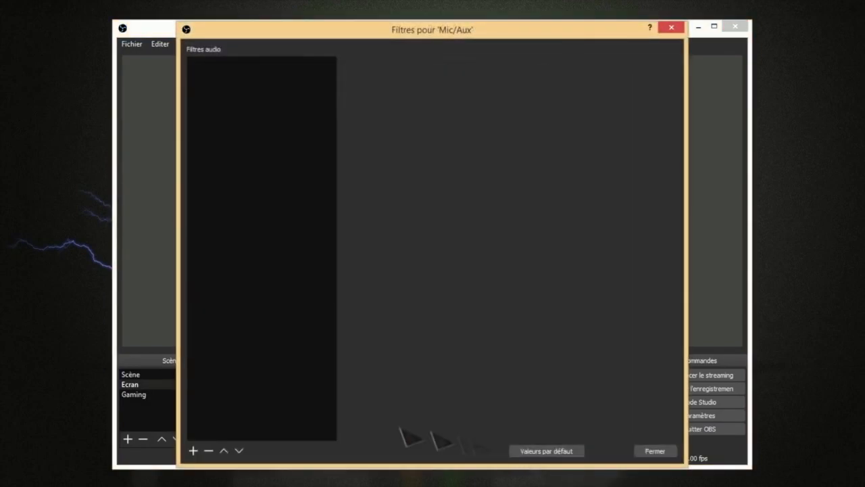
left_click(193, 451)
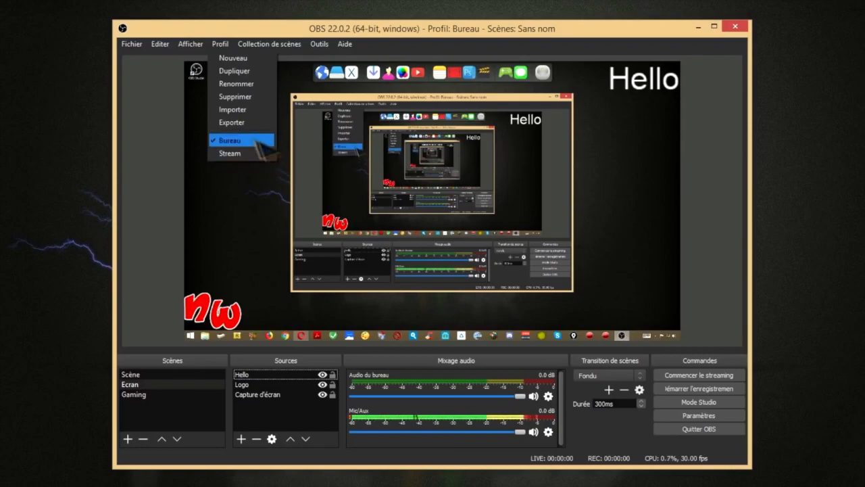
Dismiss the profile list, view the Gaming scene and return to the Ecran scene
left_click(231, 434)
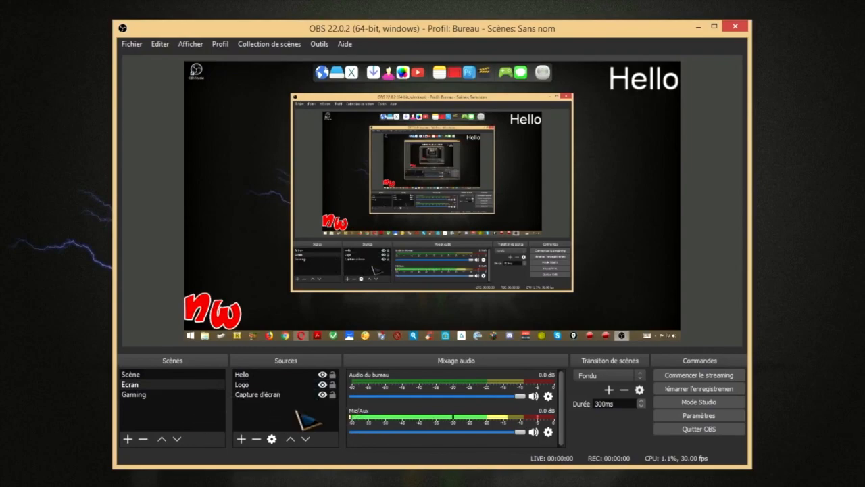
left_click(137, 395)
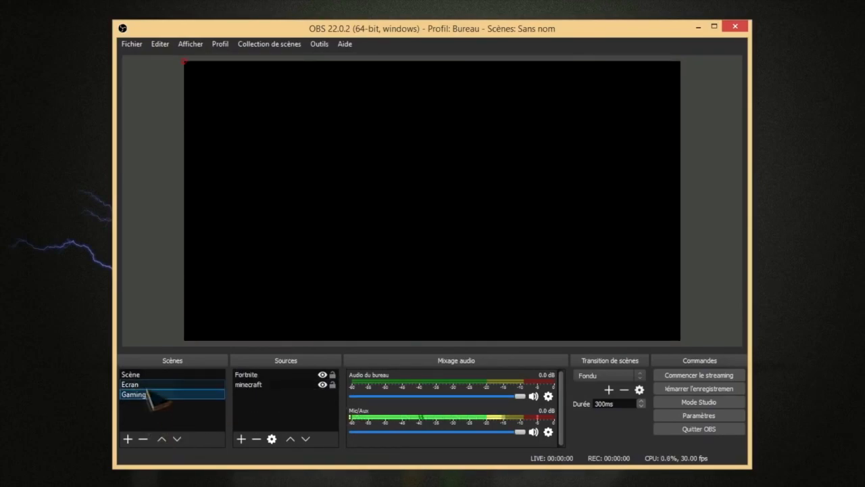
left_click(135, 385)
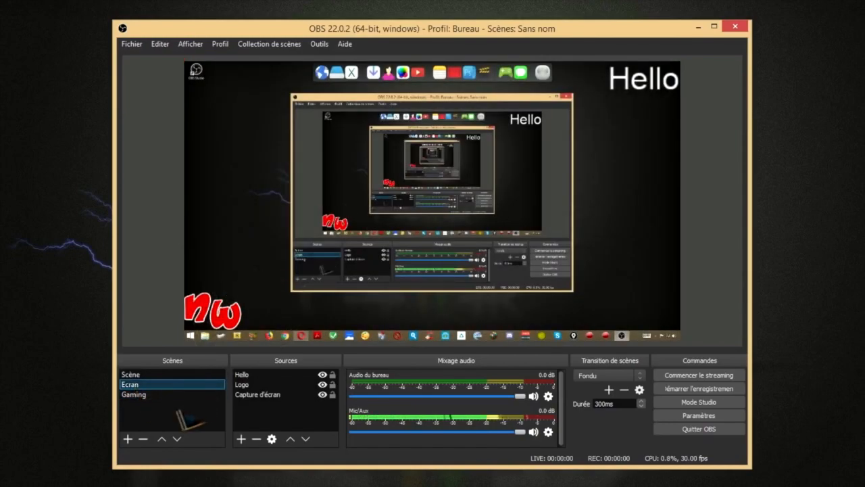
Add a new scene named Stream and check the source types available for it
left_click(127, 439)
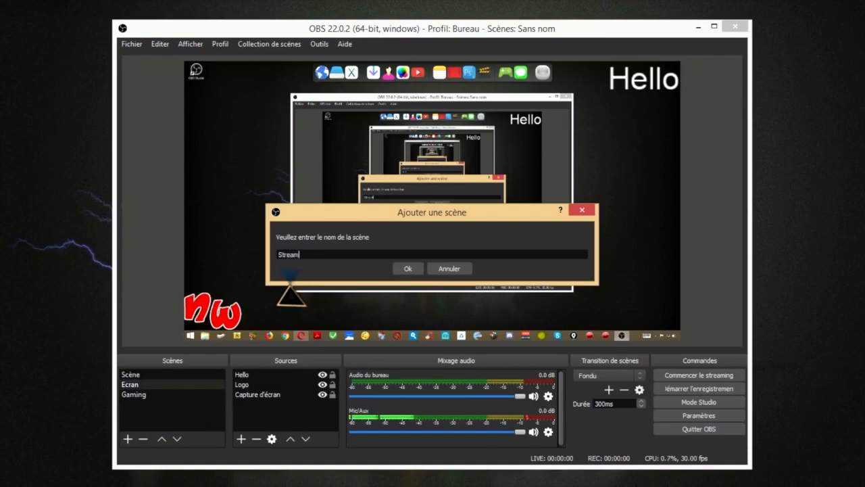
left_click(407, 268)
left_click(241, 440)
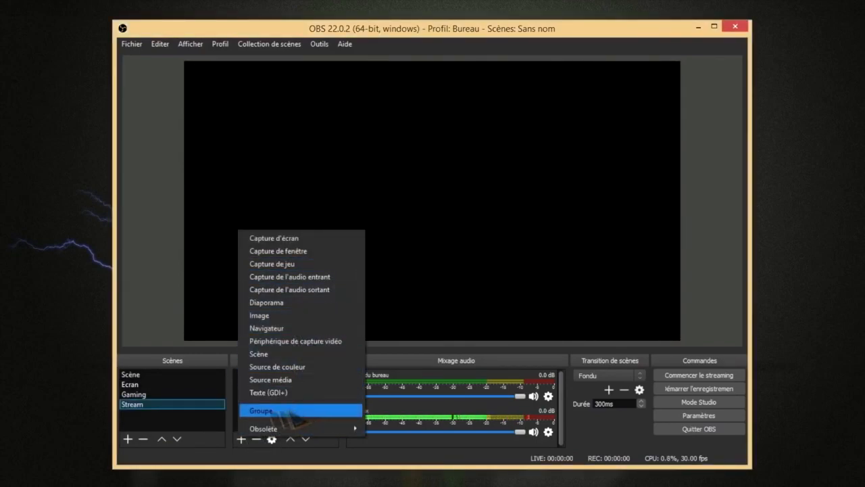
left_click(141, 409)
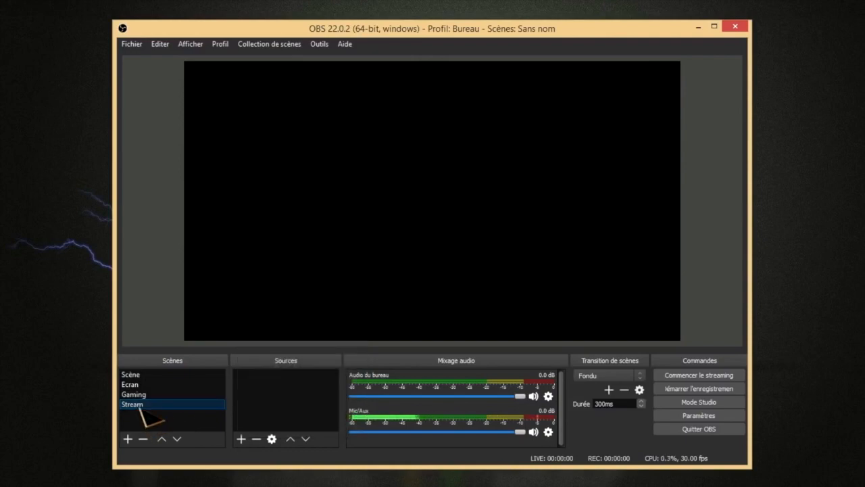
Keep Fondu as the scene transition and check which other transition types can be added
left_click(602, 377)
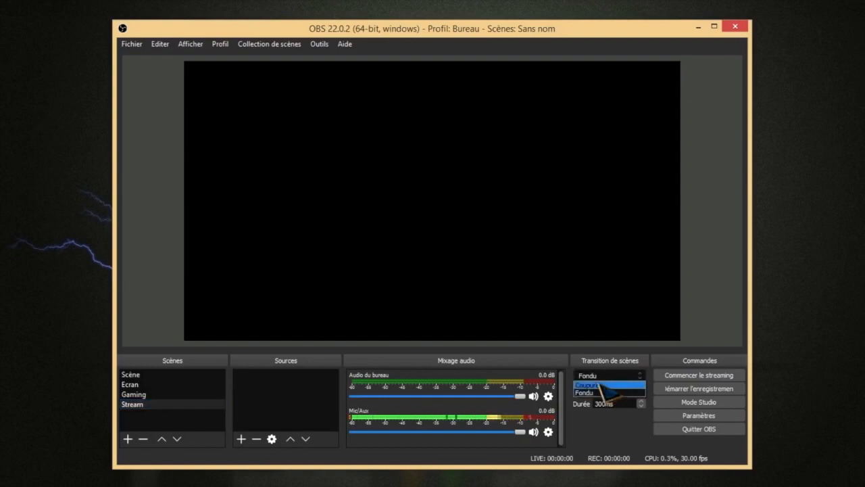
left_click(592, 393)
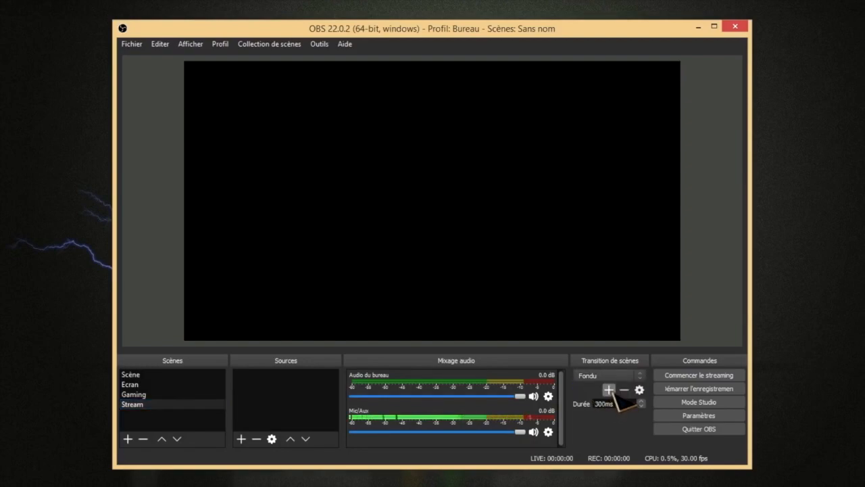
left_click(609, 390)
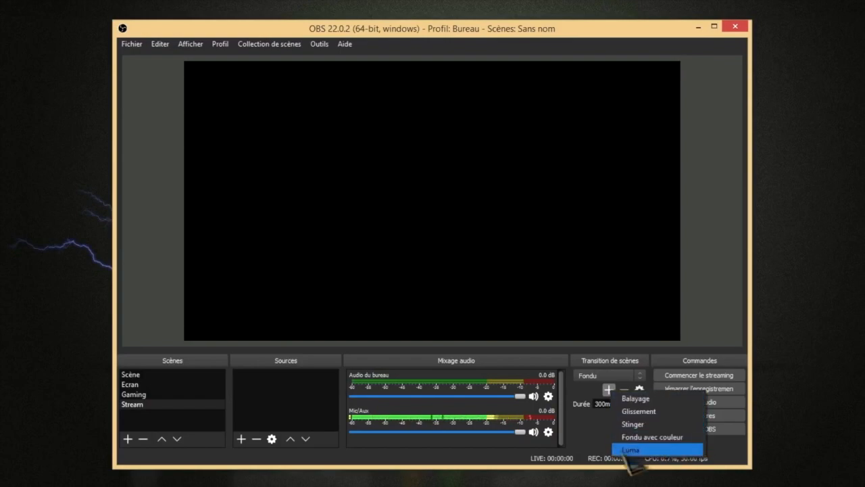
left_click(594, 425)
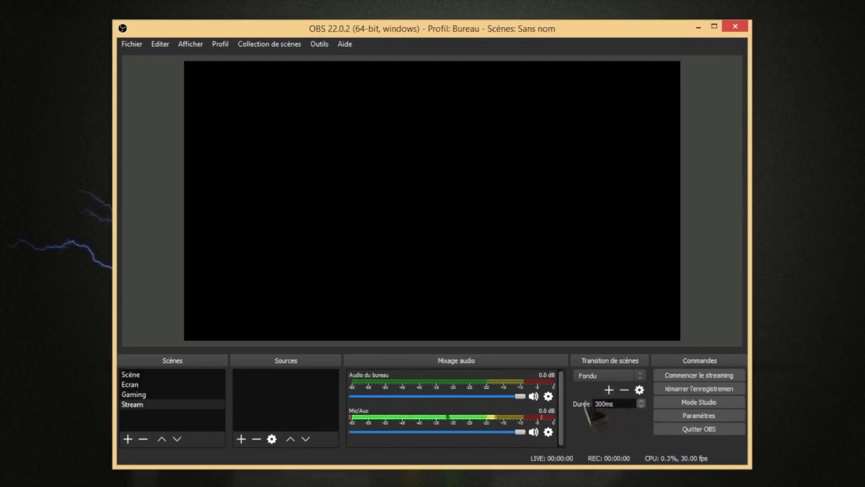
Switch between the Ecran and Gaming scenes to preview the Fondu transition, ending on Ecran
left_click(141, 385)
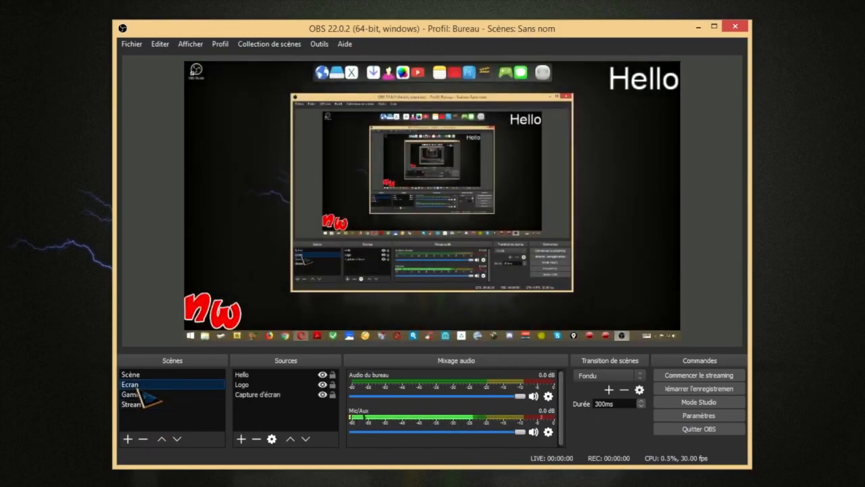
left_click(142, 394)
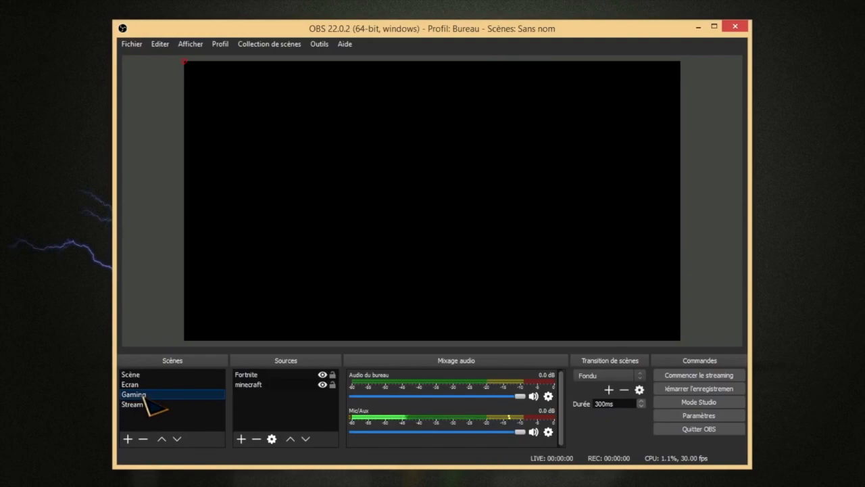
left_click(139, 384)
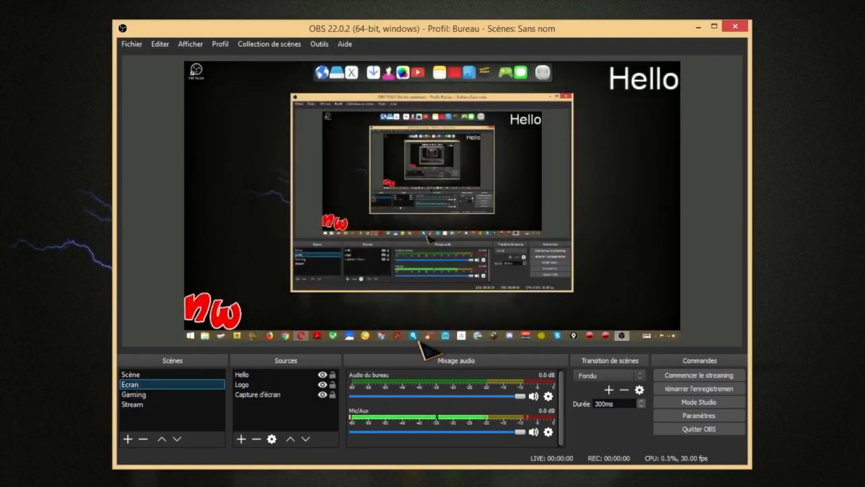
Add a Fondu avec couleur scene transition with its default name and set its colour to pink #ff007f
left_click(608, 390)
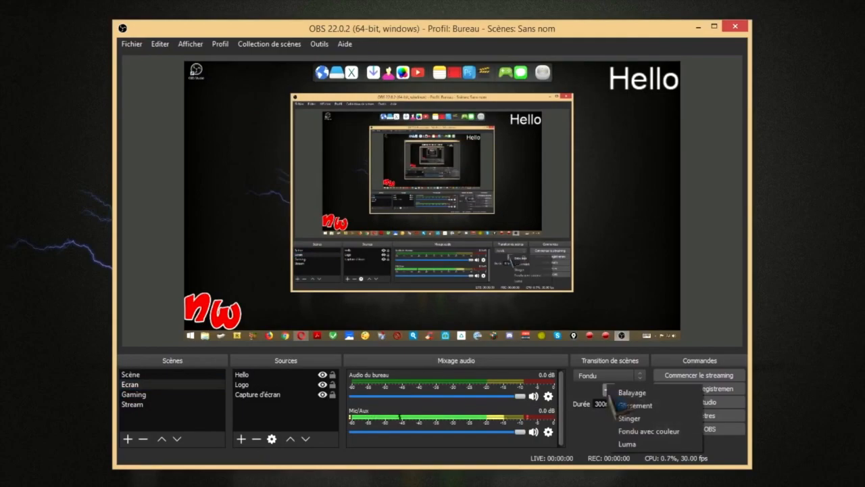
left_click(648, 430)
left_click(406, 268)
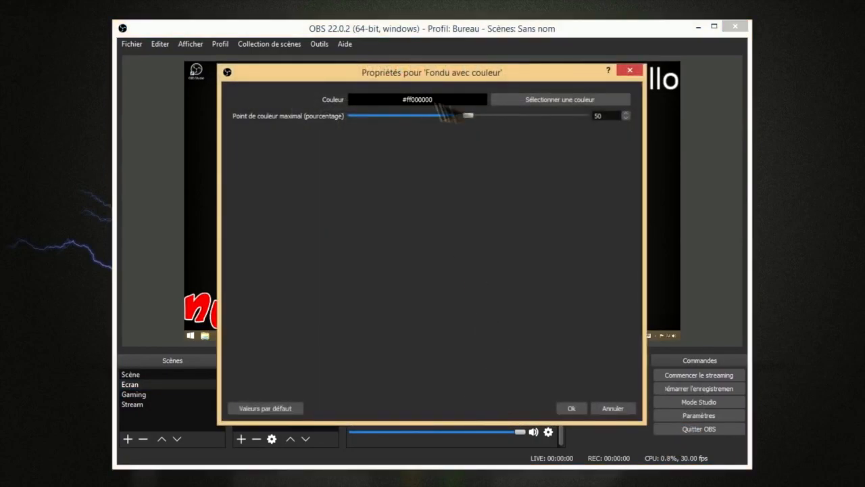
left_click(583, 101)
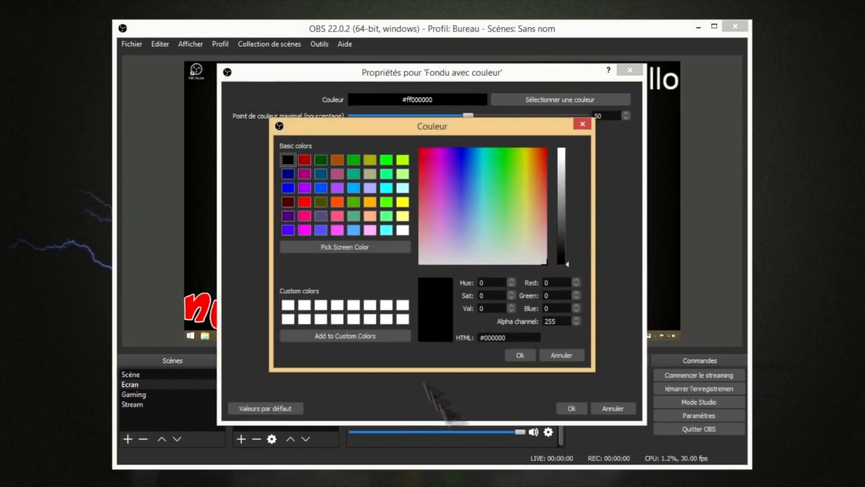
left_click(304, 216)
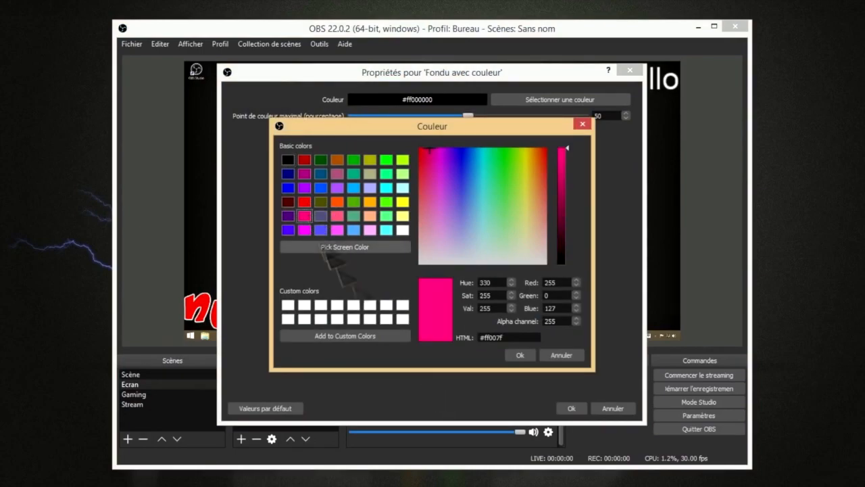
left_click(520, 356)
left_click(571, 408)
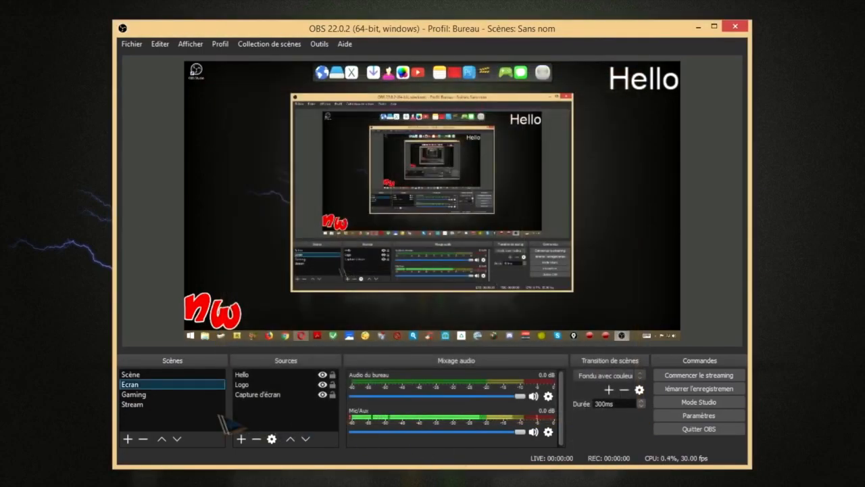
Set the colour fade transition's duration to 3000 ms and preview it between the Gaming and Ecran scenes
left_click(138, 394)
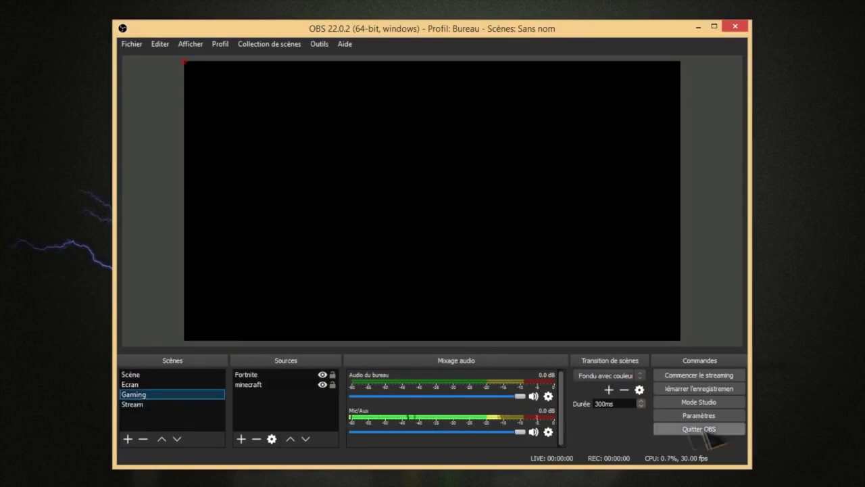
left_click(603, 404)
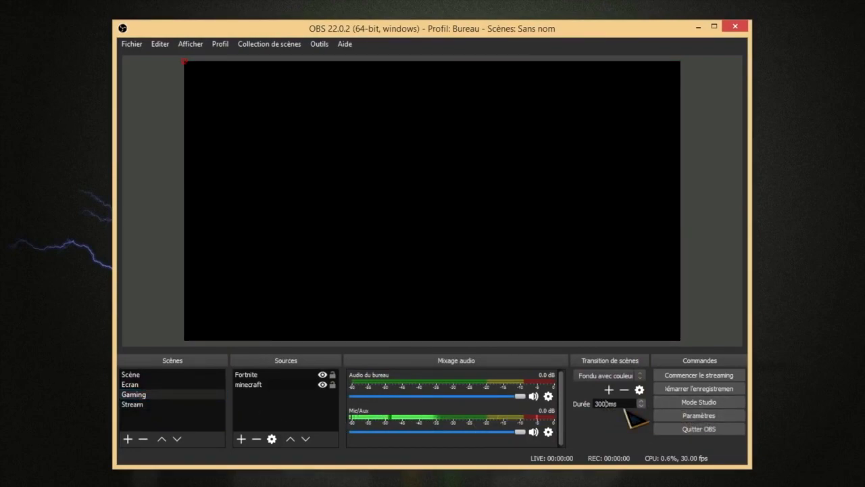
left_click(134, 384)
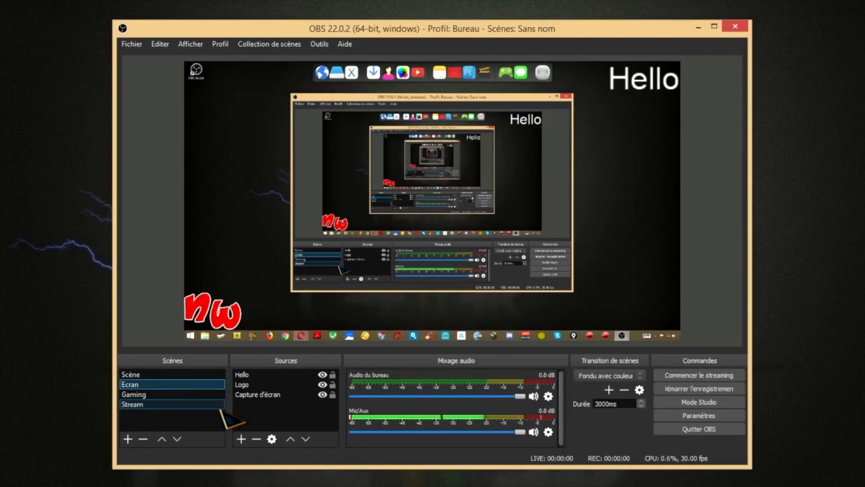
Keep Bureau as the active profile and open the program settings
left_click(220, 44)
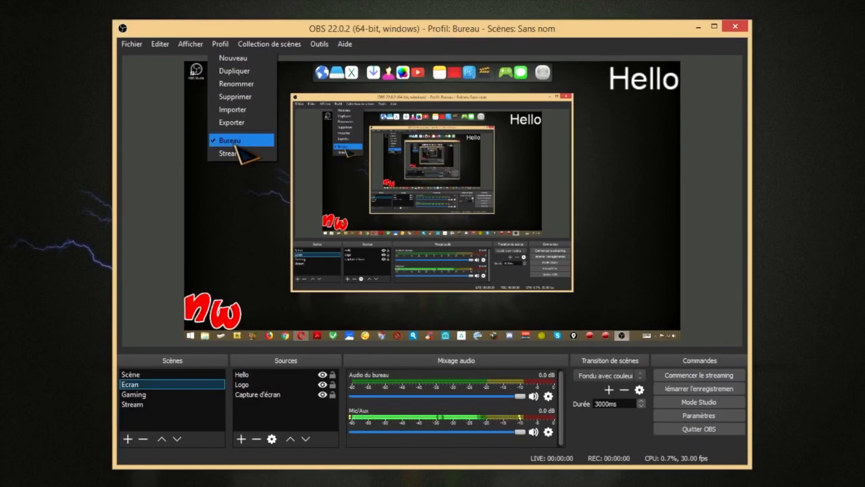
left_click(234, 142)
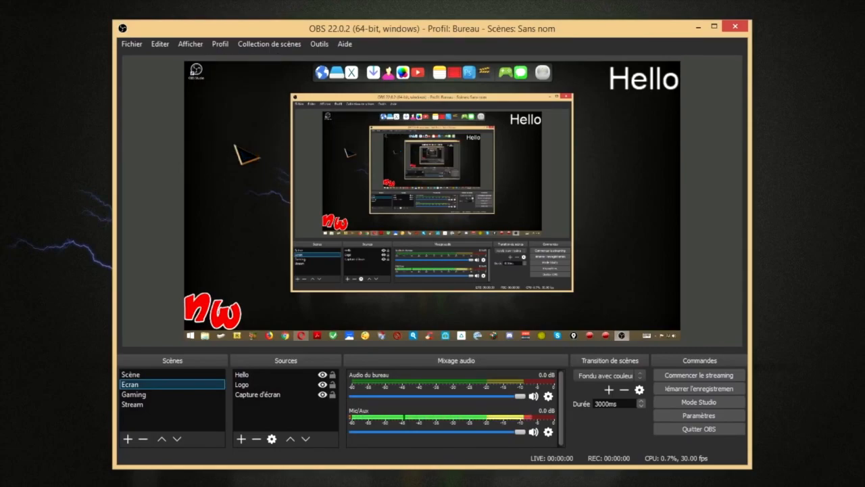
left_click(691, 415)
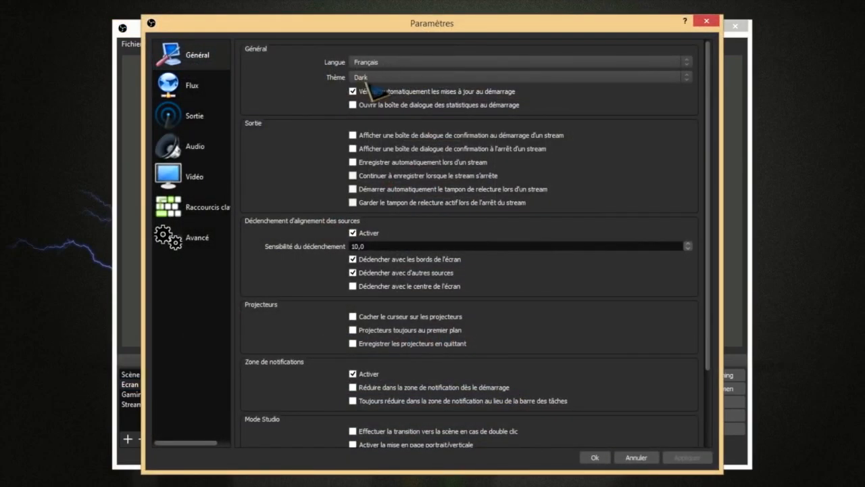
Try the Default interface theme and return to the Dark theme
left_click(397, 79)
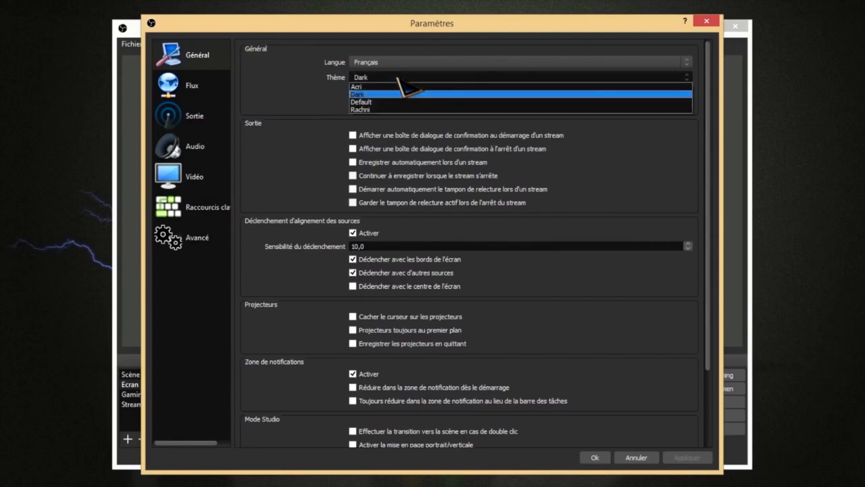
left_click(401, 101)
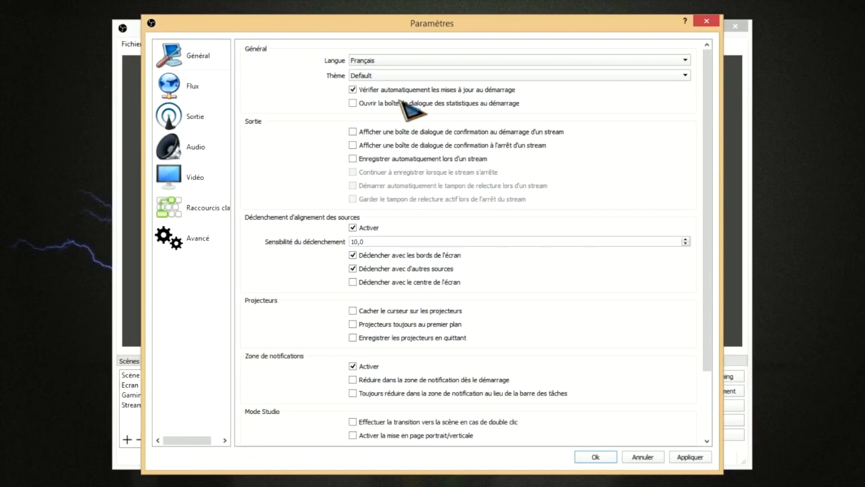
left_click(409, 76)
left_click(414, 92)
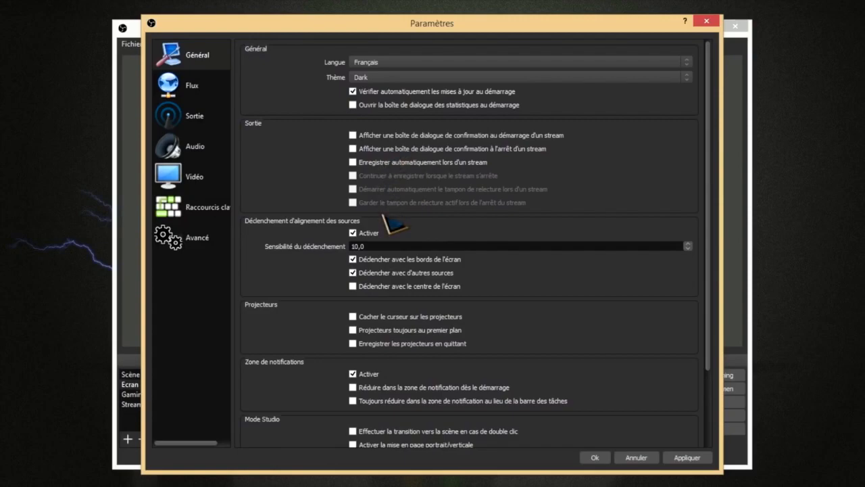
View the streaming service settings and set the video output resolution to 1920x1080
left_click(192, 85)
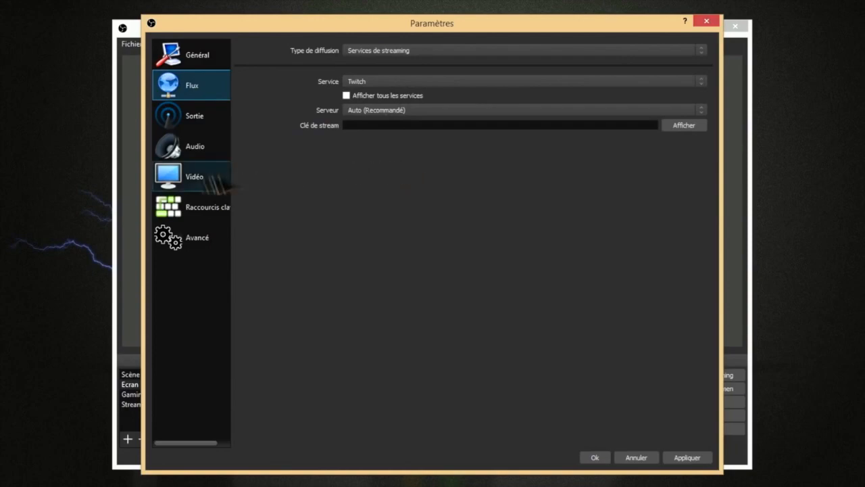
left_click(189, 181)
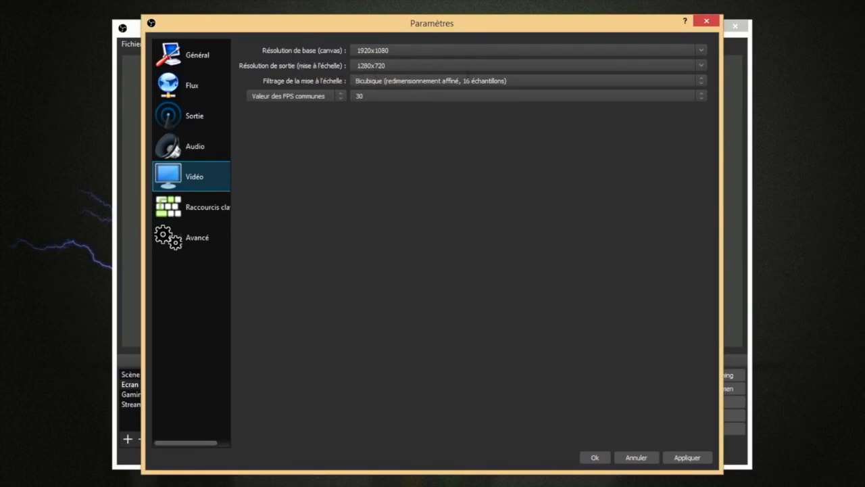
left_click(703, 66)
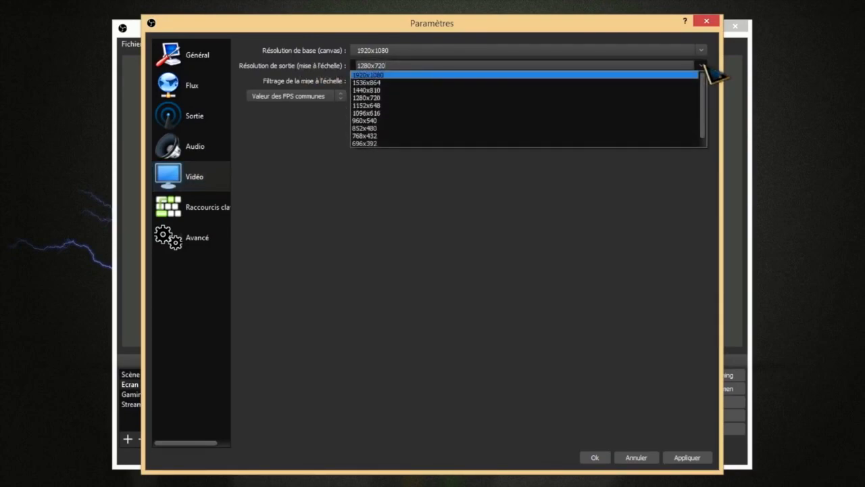
left_click(397, 75)
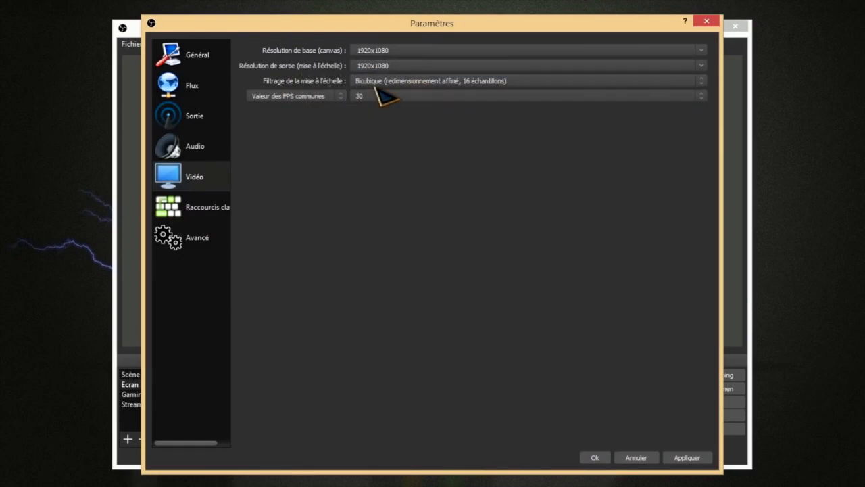
Set the video scaling filter to Lanczos (32 samples) and the frame rate to 60 FPS, and apply the settings
left_click(411, 84)
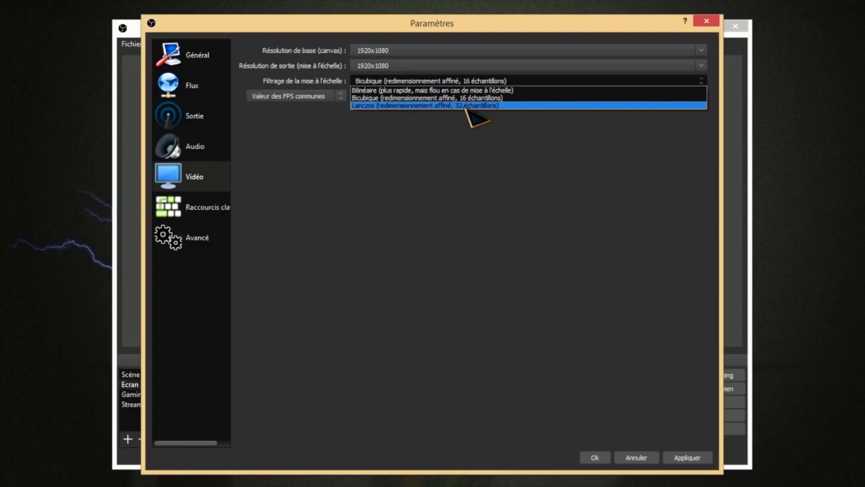
left_click(438, 106)
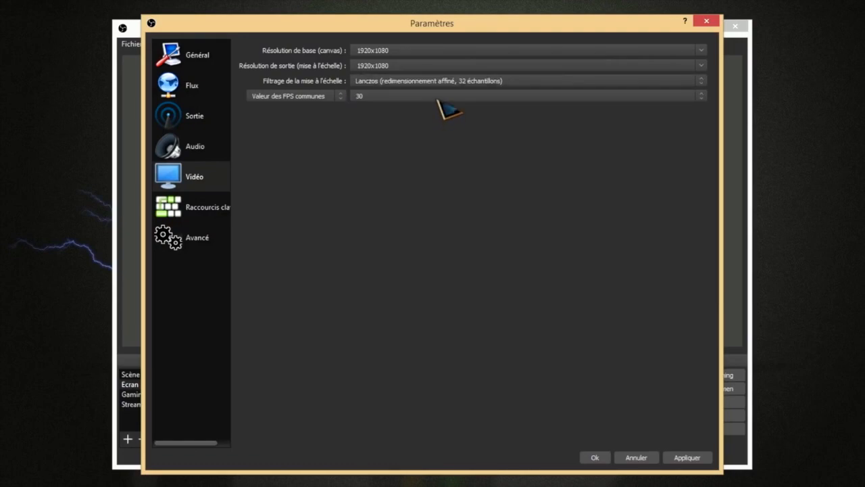
left_click(426, 98)
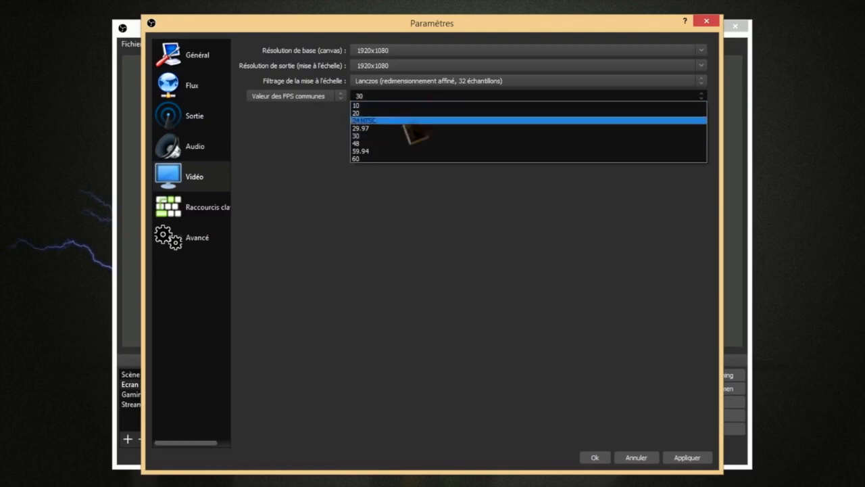
left_click(391, 168)
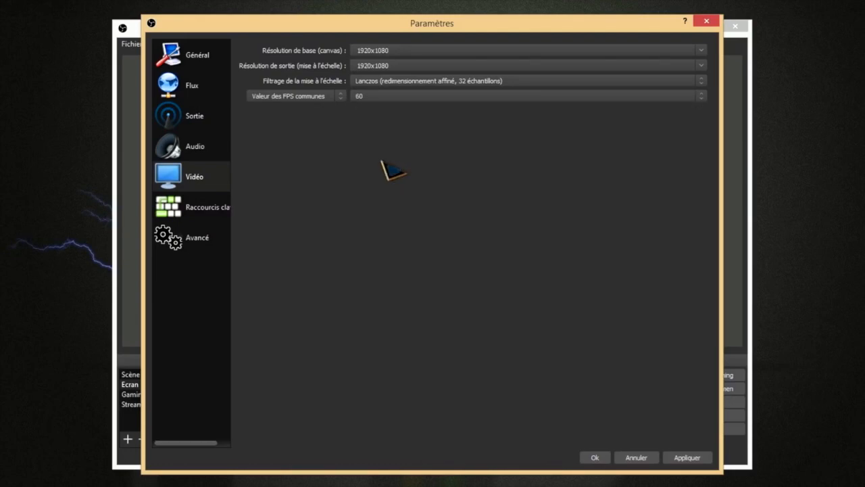
left_click(687, 457)
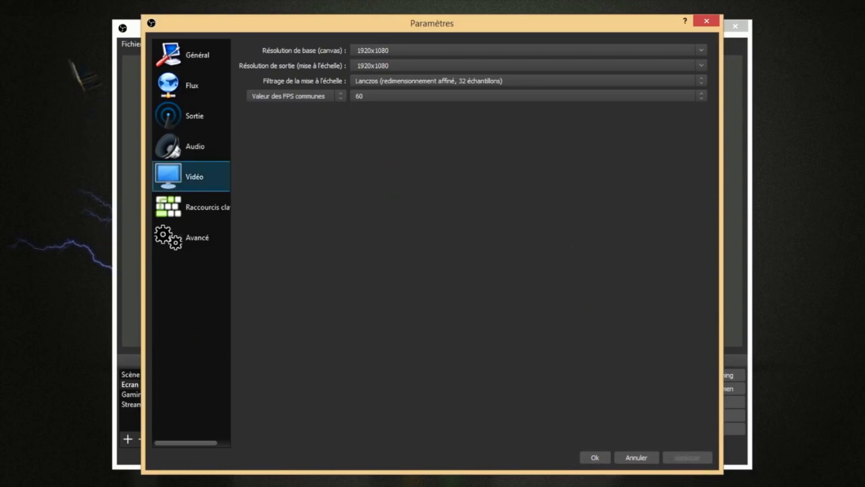
Set the output mode to Avancé in the output settings
left_click(191, 116)
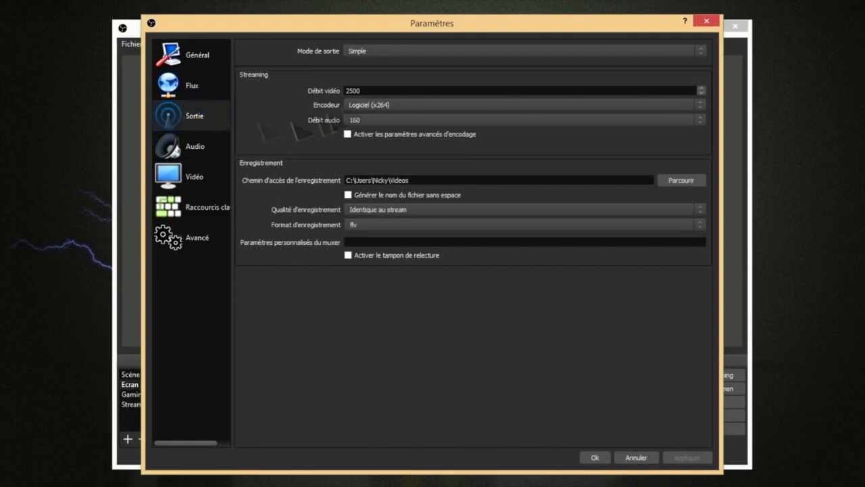
left_click(396, 52)
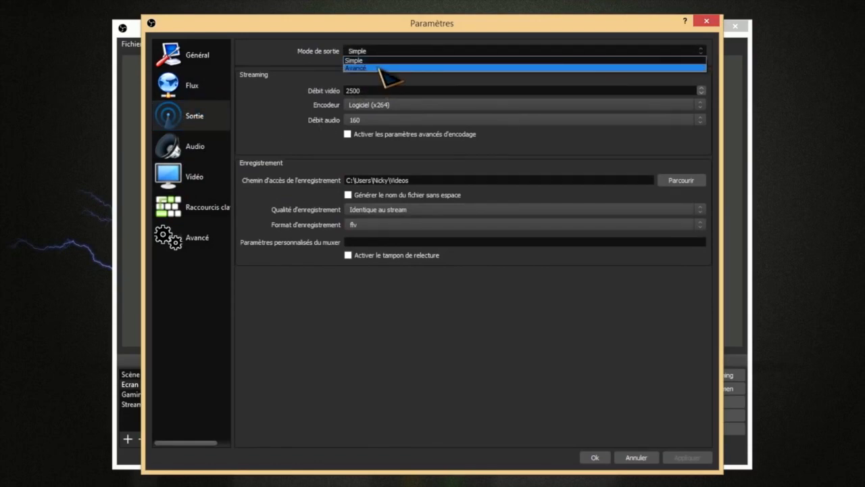
left_click(381, 69)
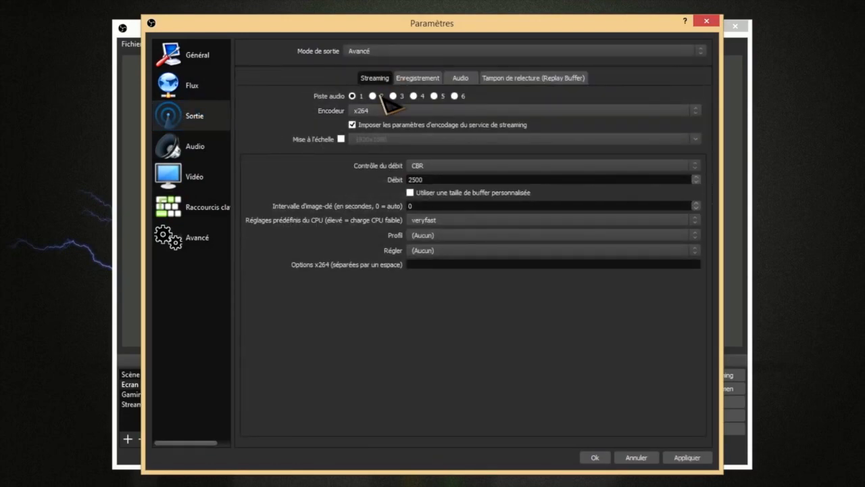
Set the recording format to mp4 in the advanced recording settings, leaving output rescaling off
left_click(419, 78)
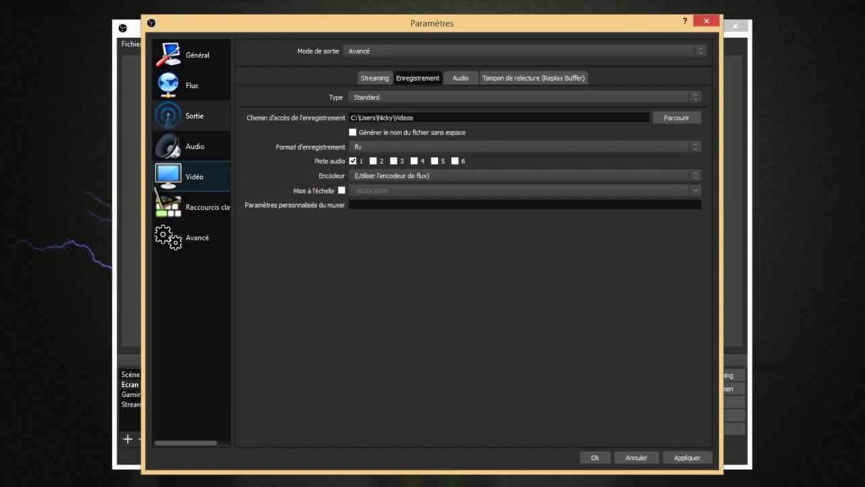
left_click(342, 191)
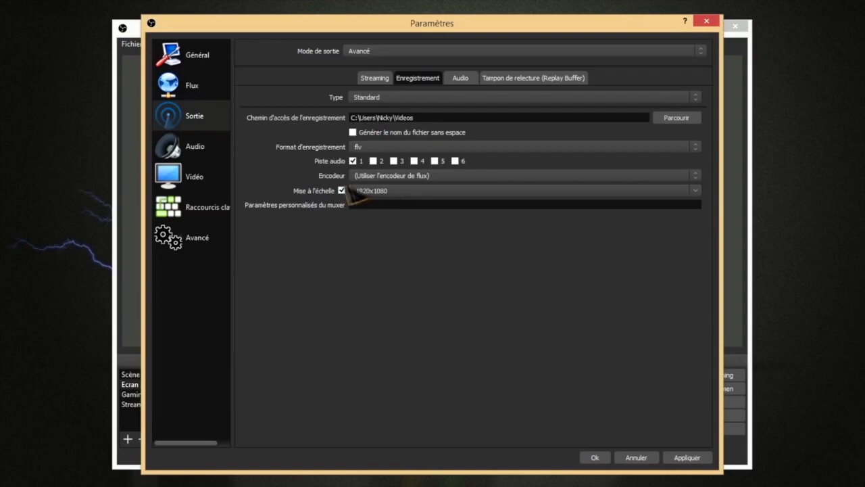
left_click(342, 191)
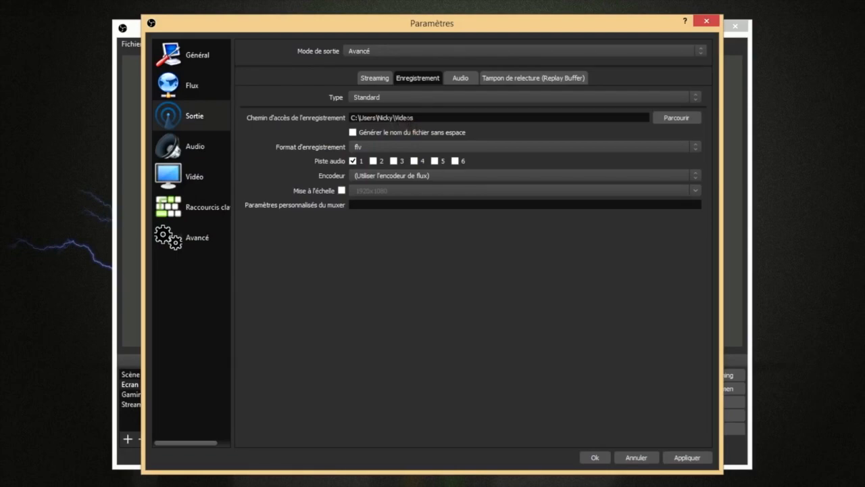
left_click(375, 146)
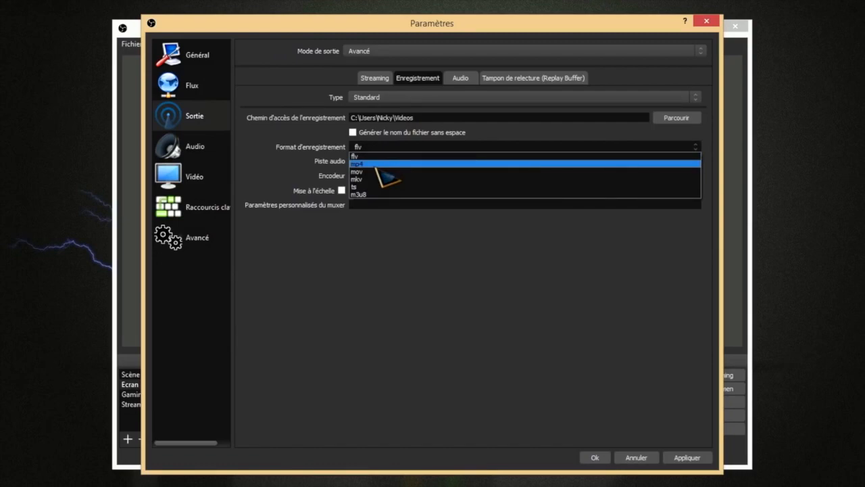
left_click(379, 164)
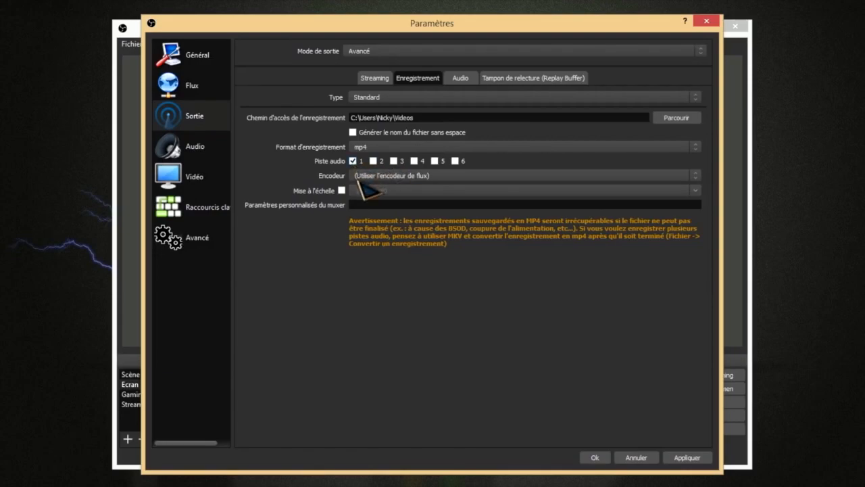
Set the recording encoder to NVENC H.264
left_click(378, 177)
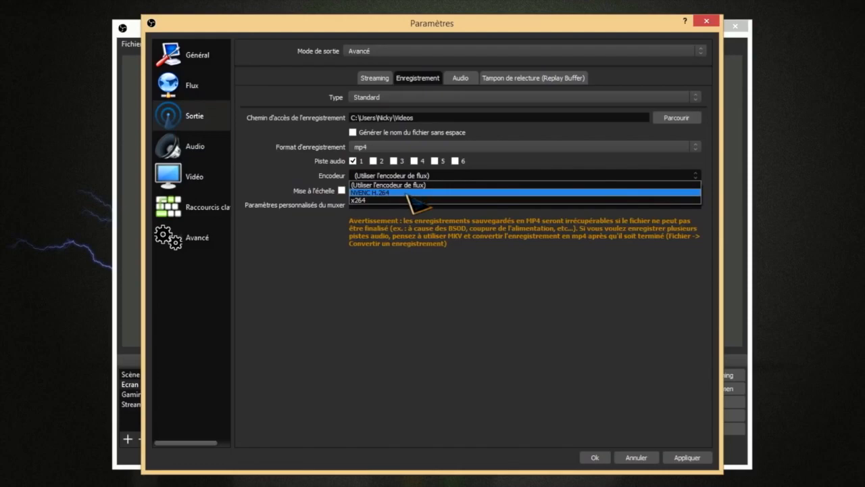
left_click(379, 192)
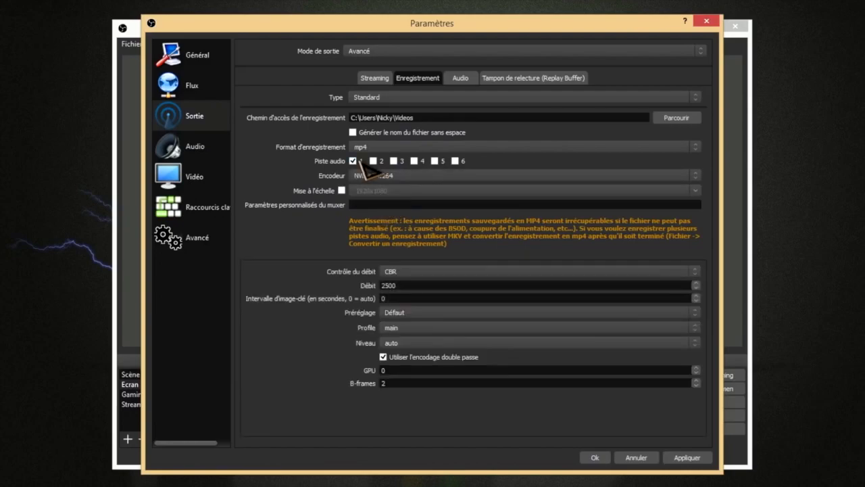
Try CQP as the recording rate control and return it to CBR
left_click(400, 271)
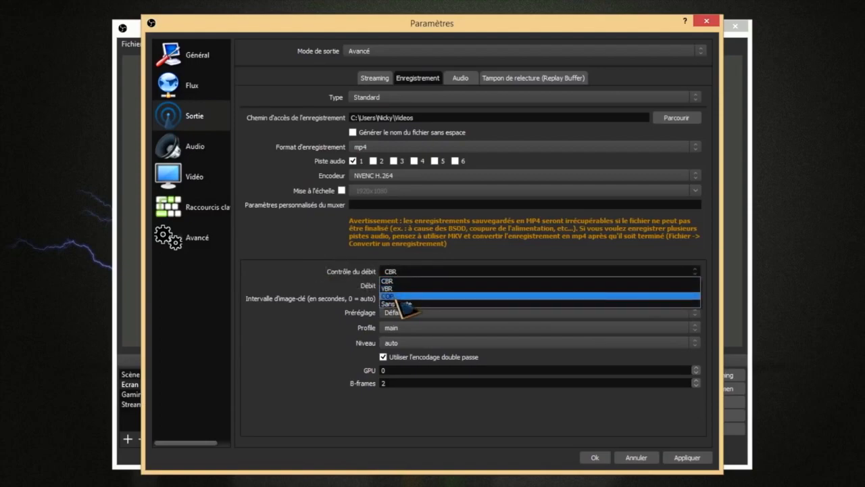
left_click(392, 296)
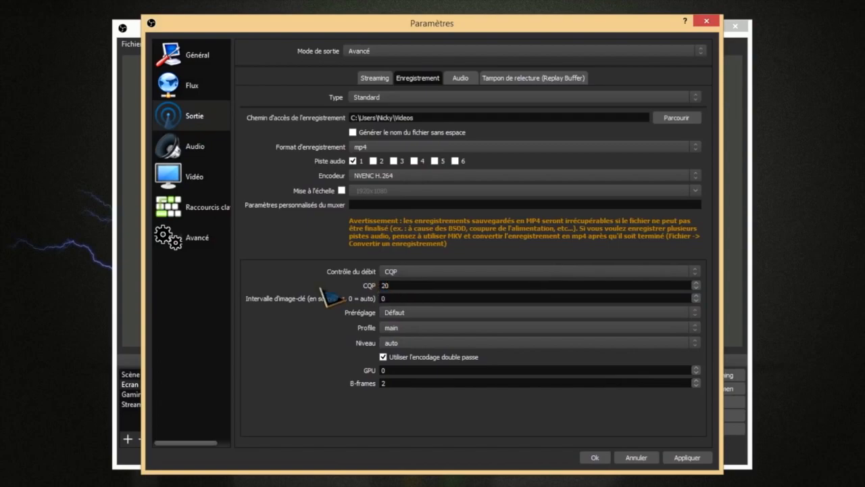
left_click_drag(393, 285, 381, 283)
left_click(396, 272)
left_click(400, 282)
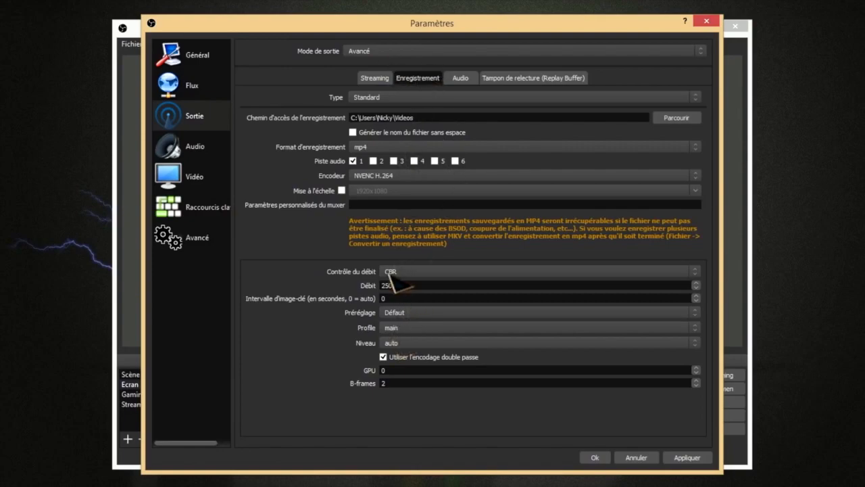
Set the recording encoder preset to Haute performance and the profile to high, and apply the settings
left_click(433, 312)
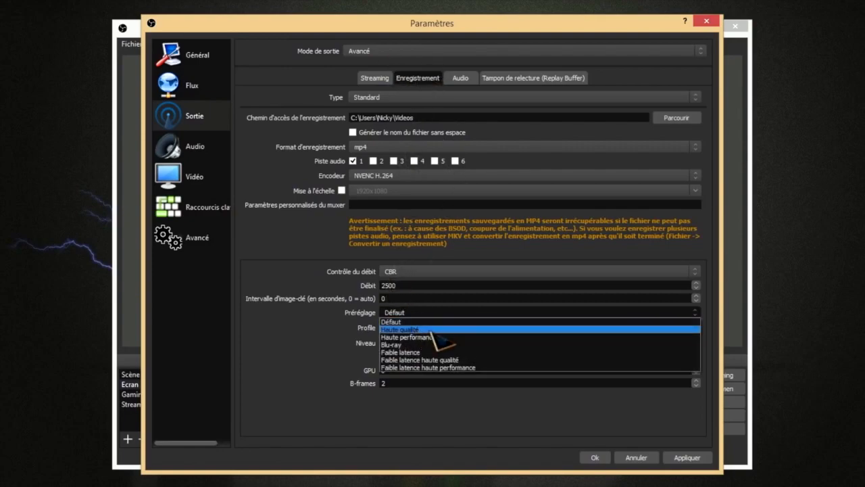
left_click(436, 336)
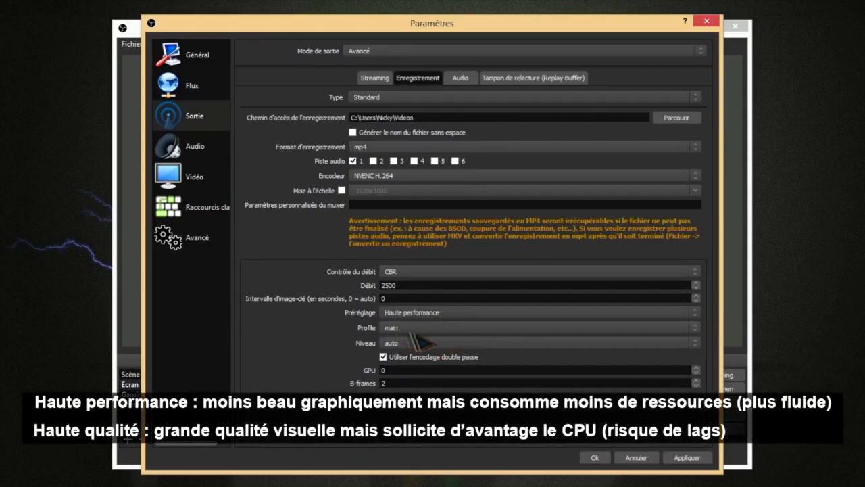
left_click(411, 329)
left_click(388, 337)
left_click(686, 458)
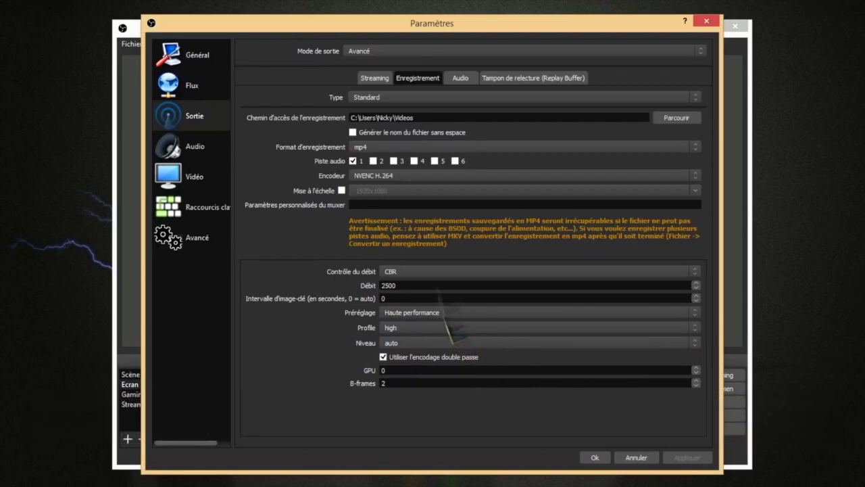
View the output audio track settings, and examine the track assignments of both audio sources in the enlarged advanced audio properties
left_click(460, 78)
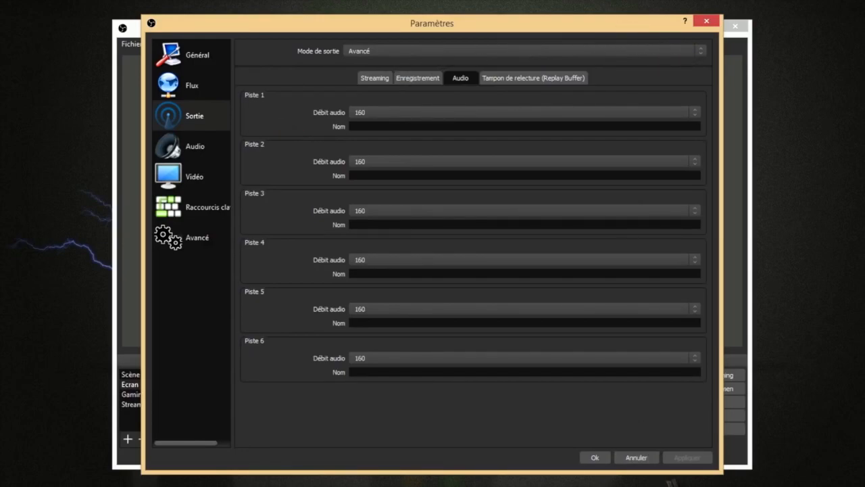
left_click(594, 459)
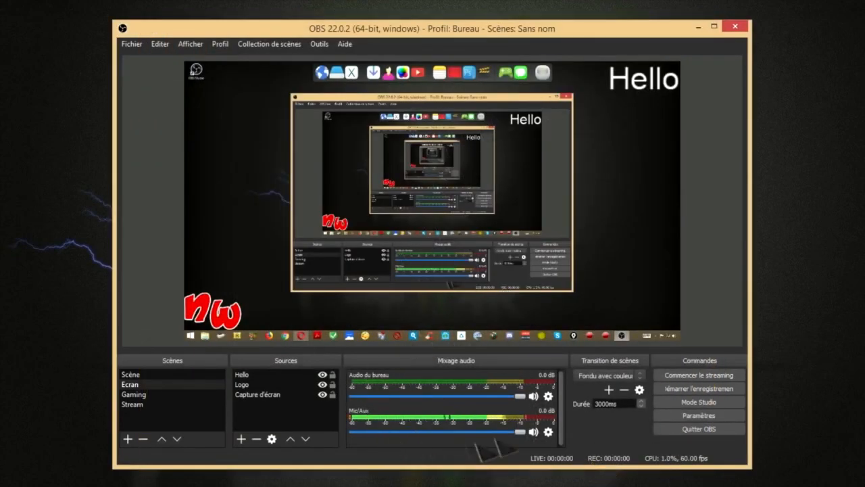
left_click(548, 396)
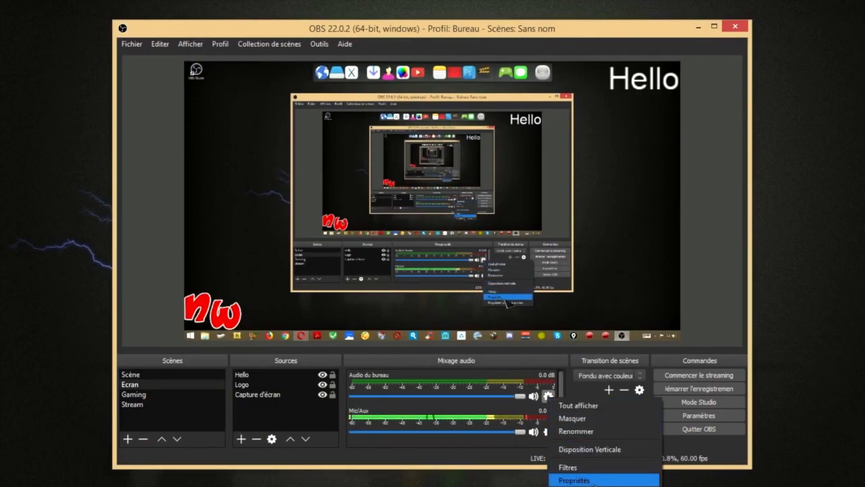
left_click(588, 484)
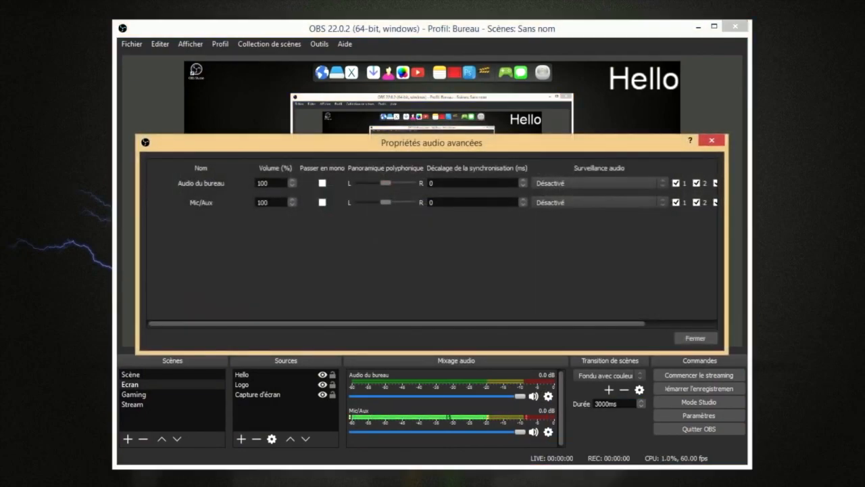
left_click_drag(728, 352, 864, 430)
left_click_drag(585, 140, 446, 128)
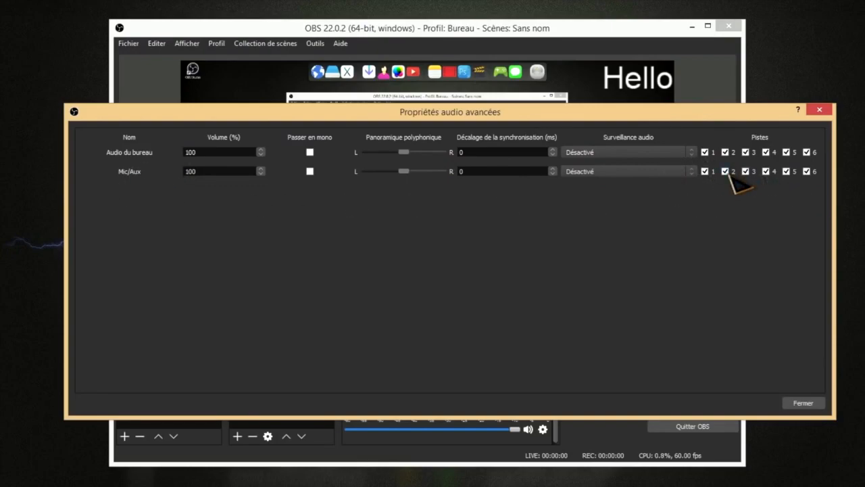
left_click(819, 110)
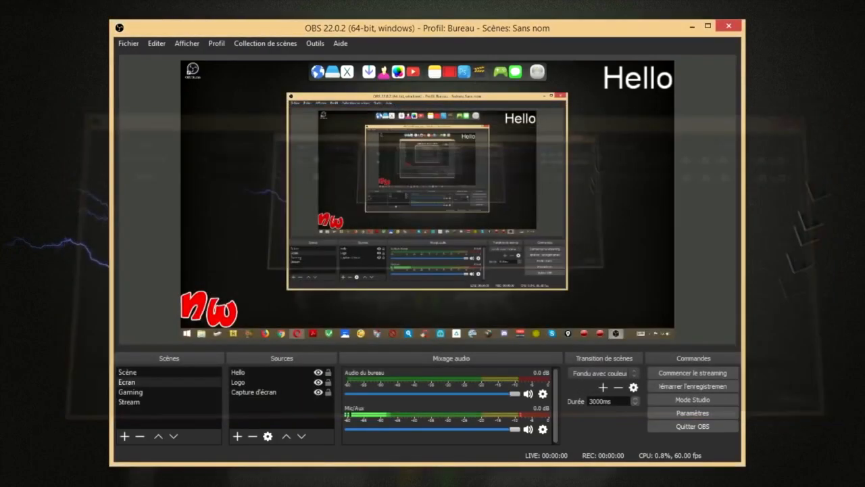
Set the audio bitrate of Piste 1 to 320 in the output settings and apply the change
left_click(696, 414)
left_click(193, 119)
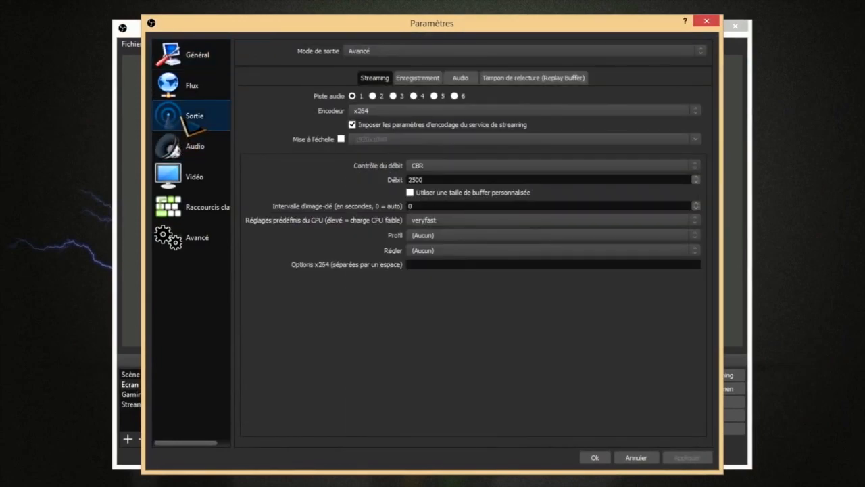
left_click(460, 78)
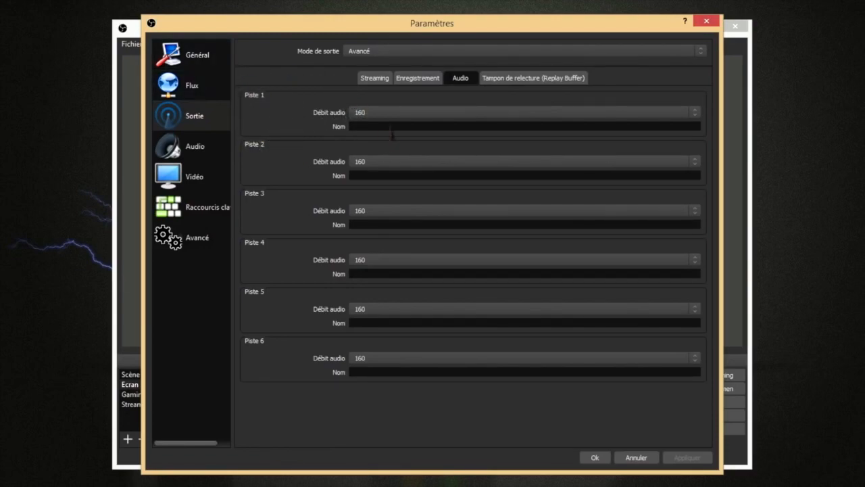
left_click(399, 114)
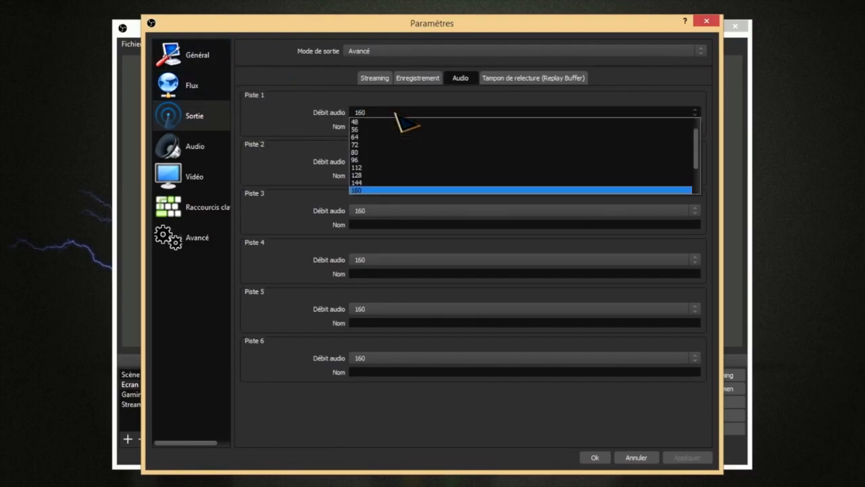
scroll(389, 190, "down", 2)
left_click(382, 190)
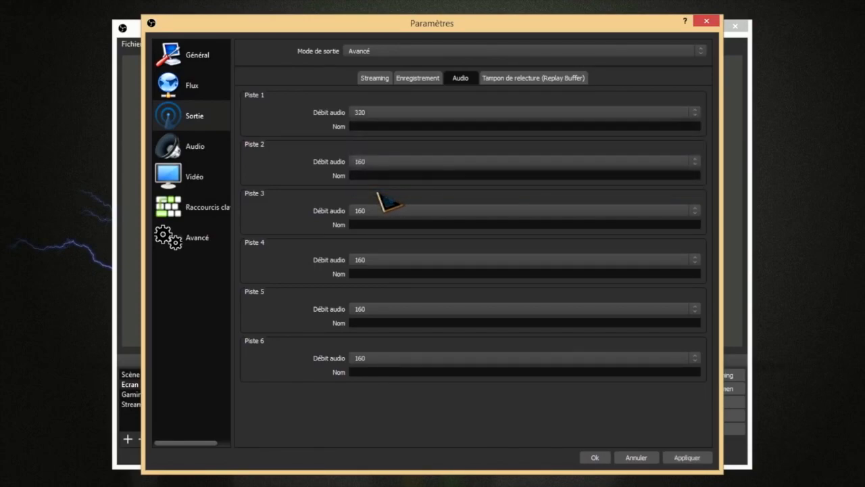
left_click(689, 458)
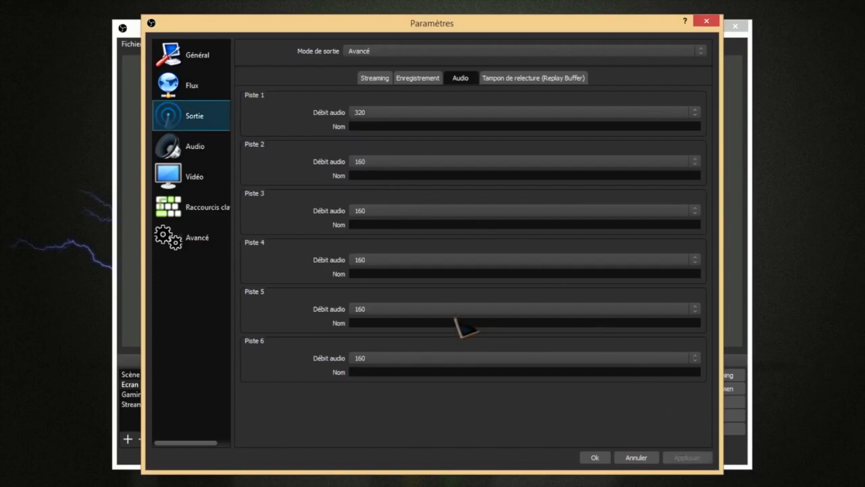
Set the microphone/auxiliary audio device to Microphone (Yeti Stereo Microphone) in the audio settings
left_click(188, 154)
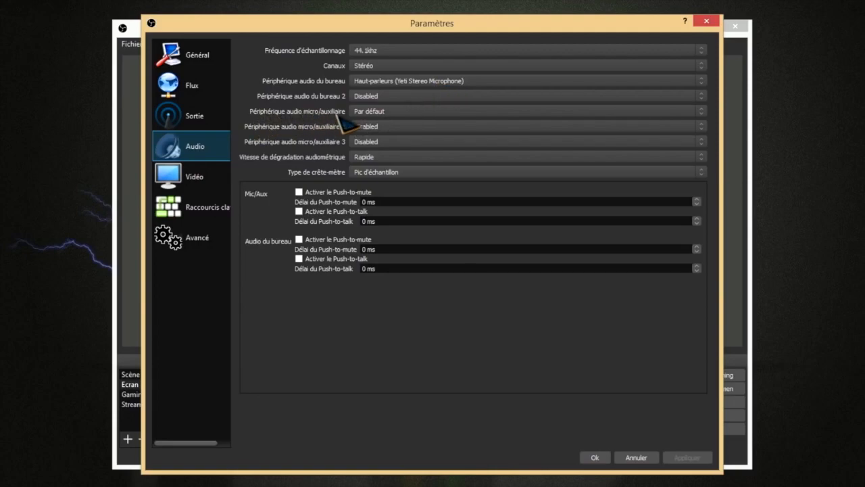
left_click(385, 112)
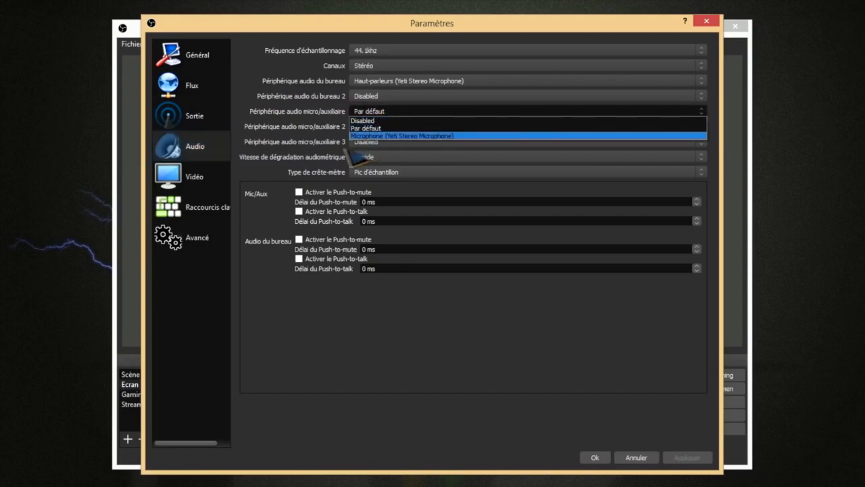
left_click(398, 136)
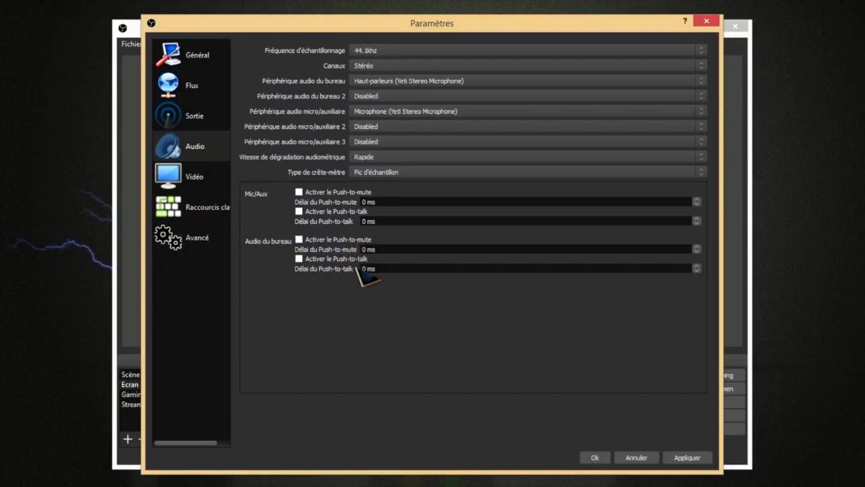
Examine the available hotkey assignments for streaming, recording, scenes, sources and audio in the settings
left_click(209, 214)
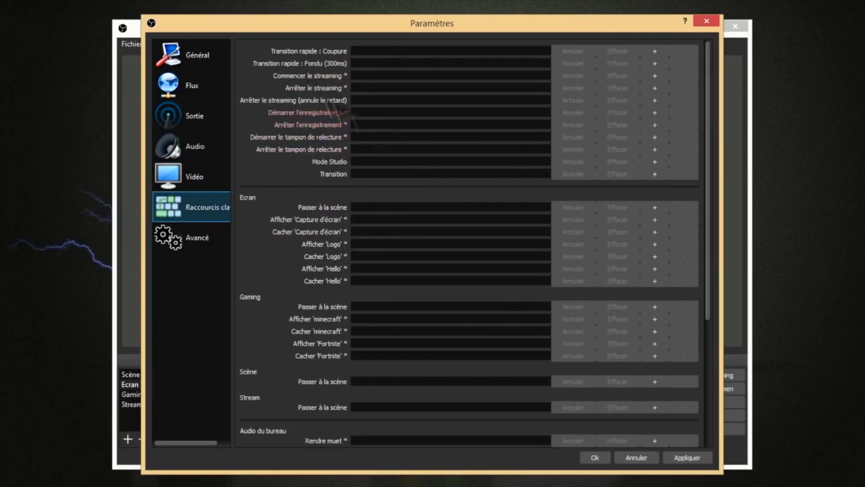
scroll(284, 270, "down", 2)
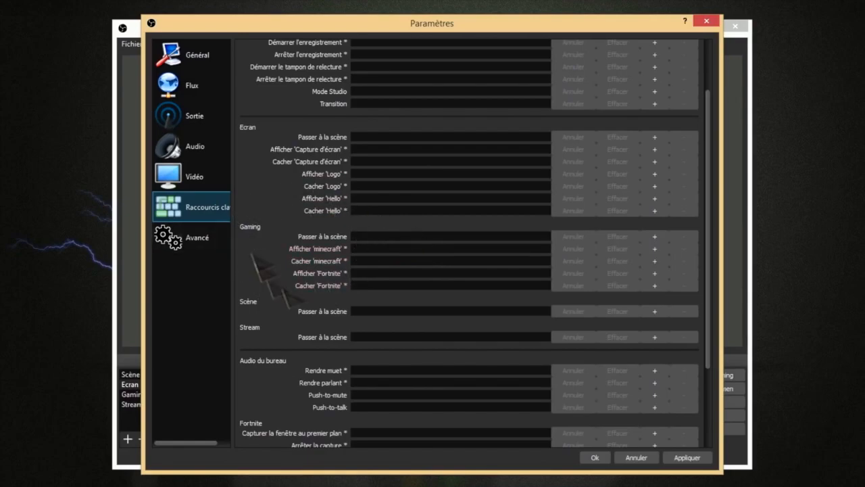
scroll(318, 371, "down", 3)
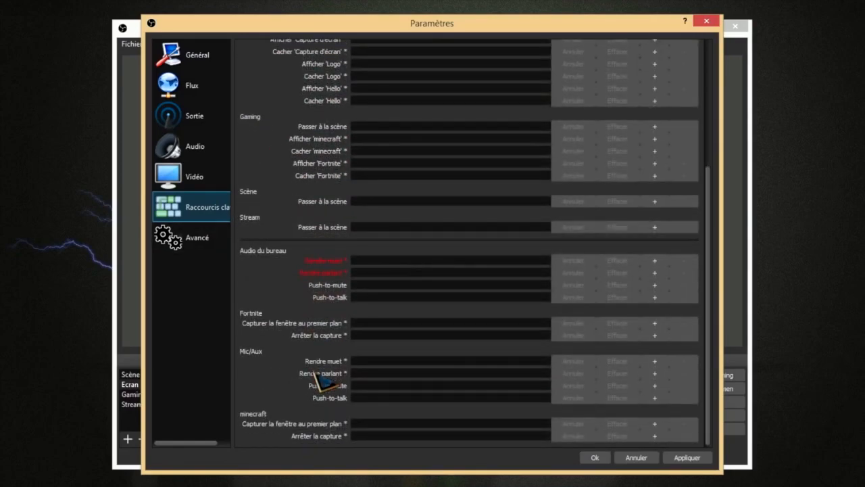
scroll(311, 392, "up", 5)
scroll(332, 209, "down", 5)
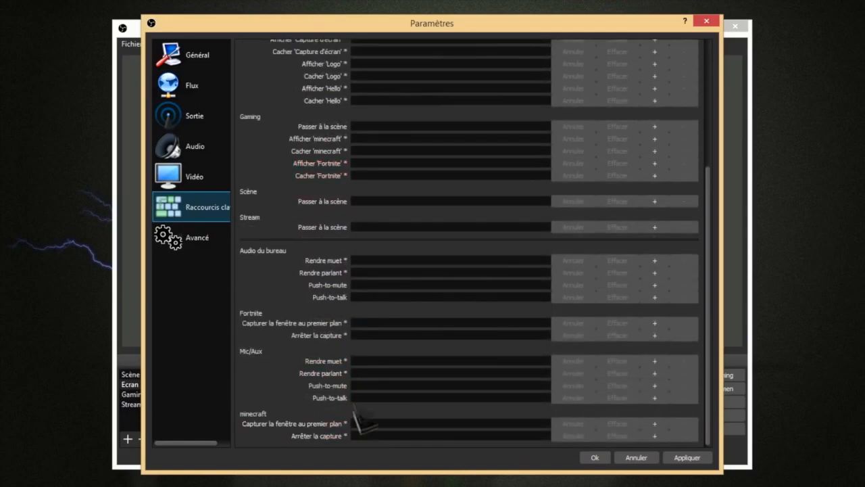
scroll(331, 287, "up", 8)
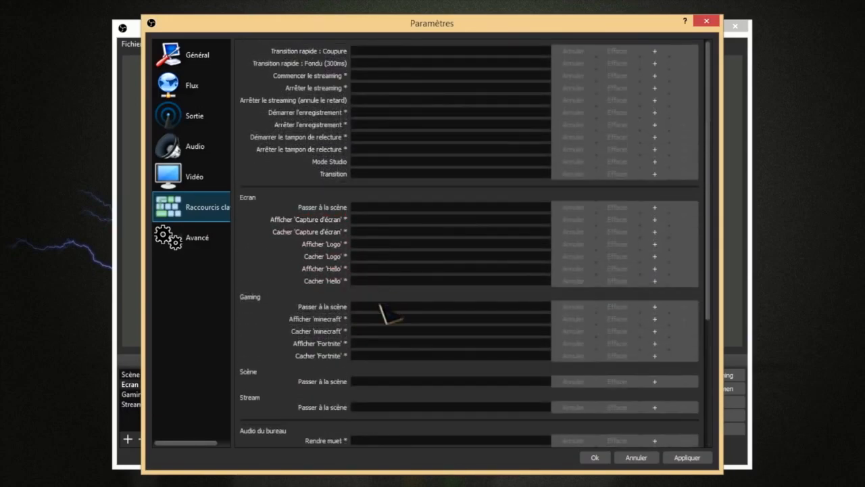
Try the Haute process priority in the advanced settings and return it to Normale
left_click(169, 238)
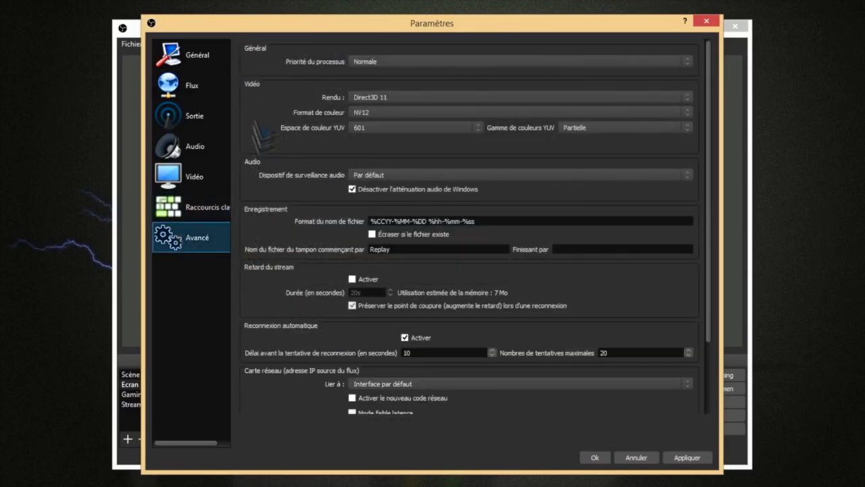
left_click(415, 64)
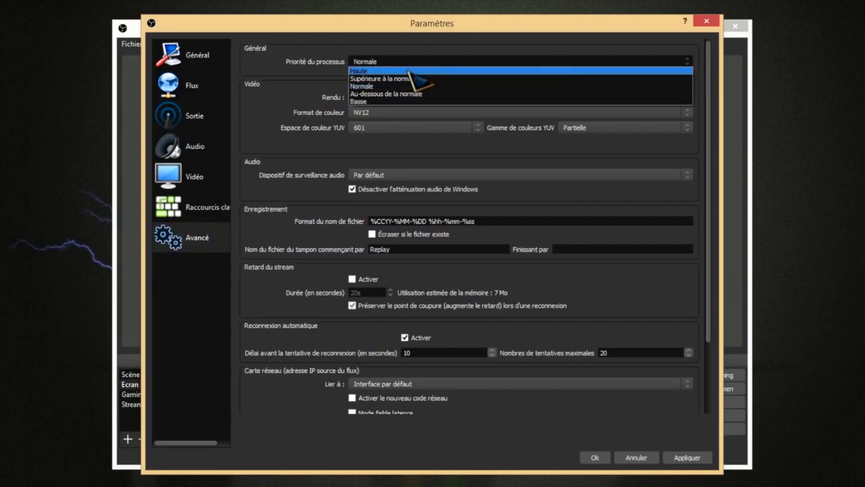
left_click(409, 70)
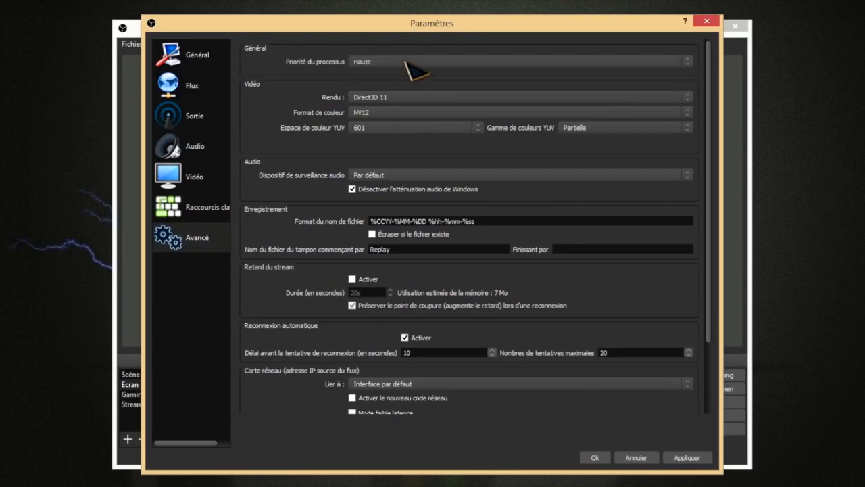
left_click(406, 62)
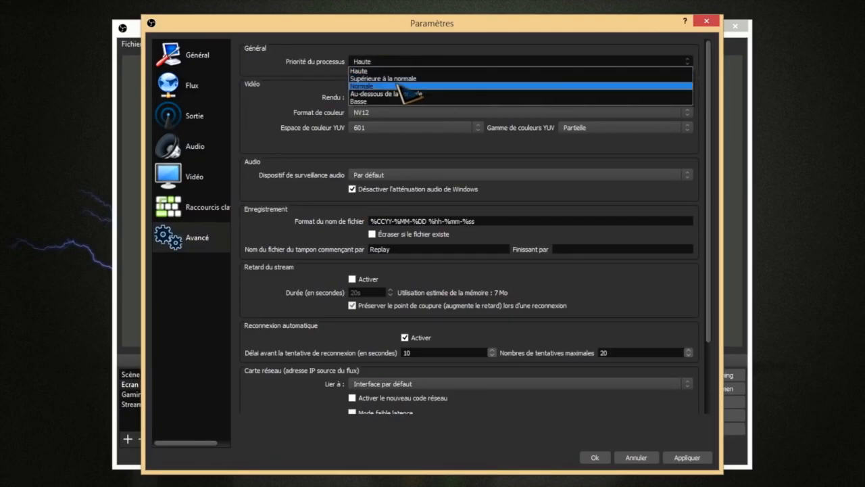
left_click(400, 88)
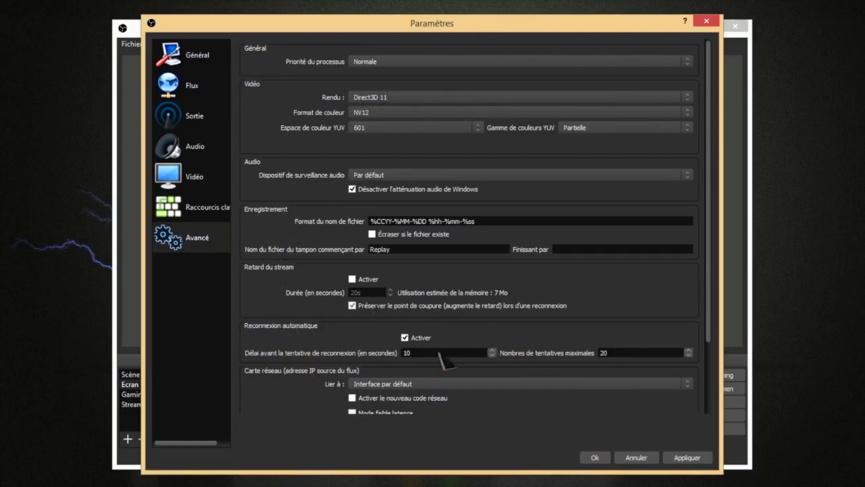
Set the automatic reconnection delay to 5 seconds, apply the change and close the settings
key("BackSpace")
key("BackSpace")
type("5")
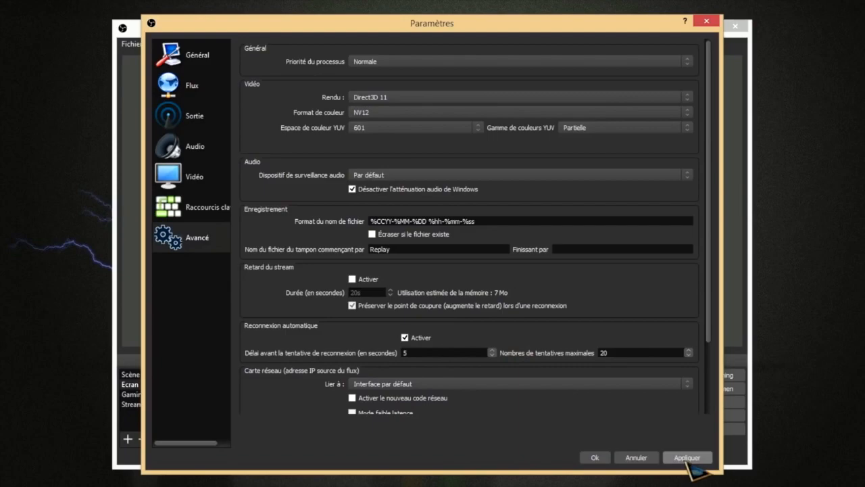
left_click(686, 462)
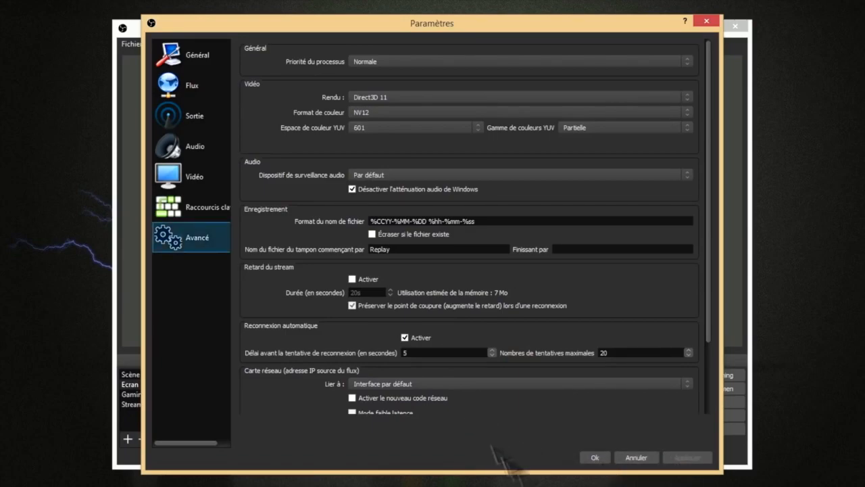
left_click(596, 458)
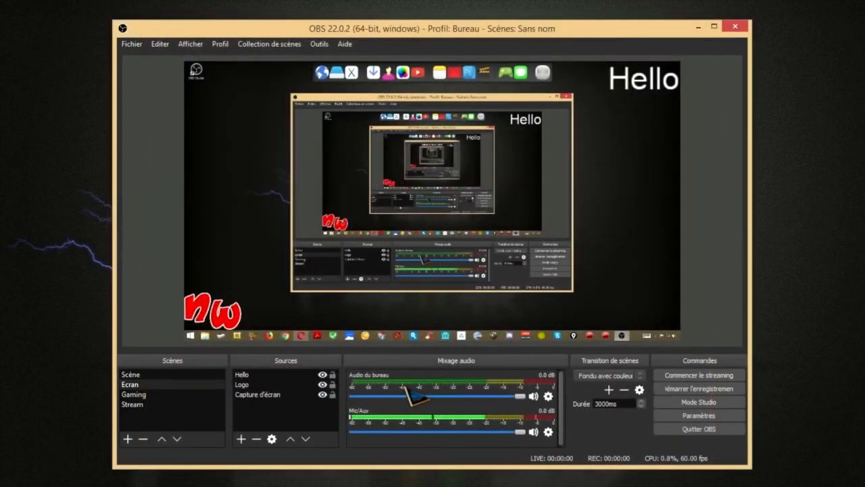
Switch the active profile from Bureau to Stream and check that it is selected
left_click(222, 45)
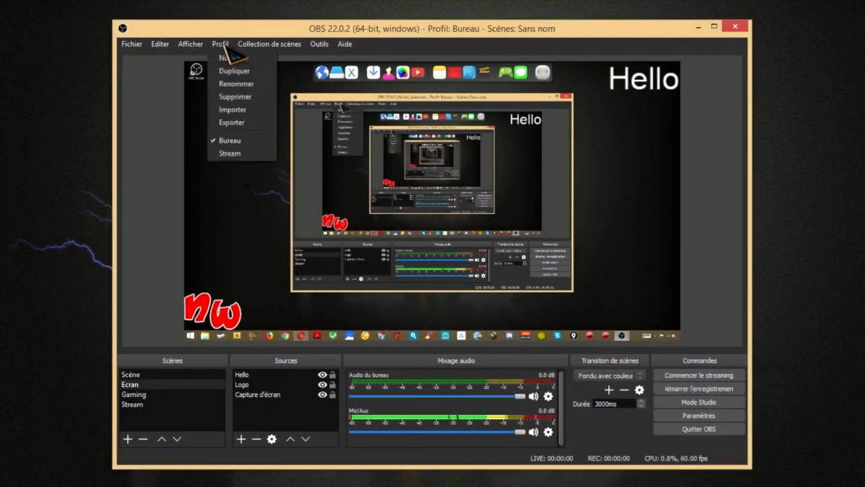
left_click(237, 155)
left_click(221, 44)
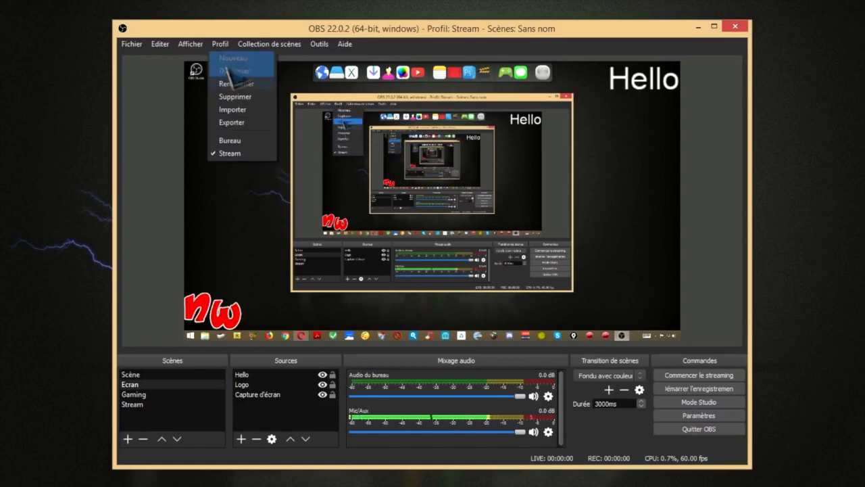
In the general settings, enable confirmation dialogs for starting and stopping a stream plus automatic recording while streaming, and apply
left_click(703, 416)
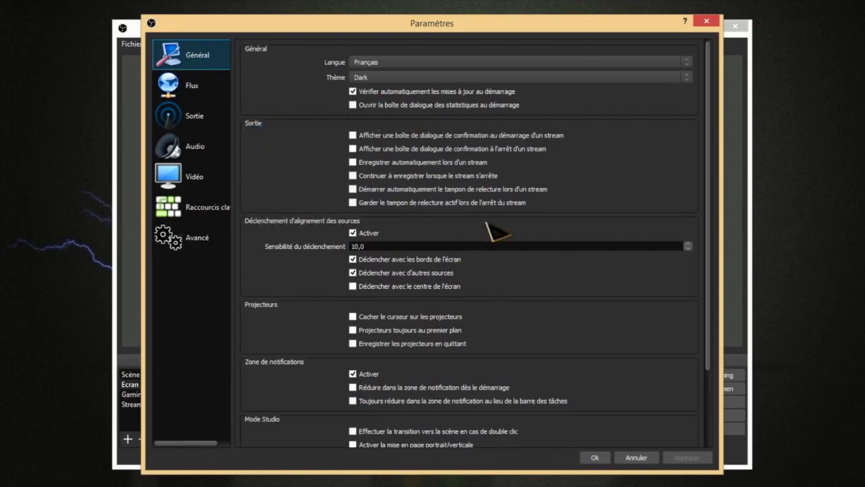
left_click(355, 137)
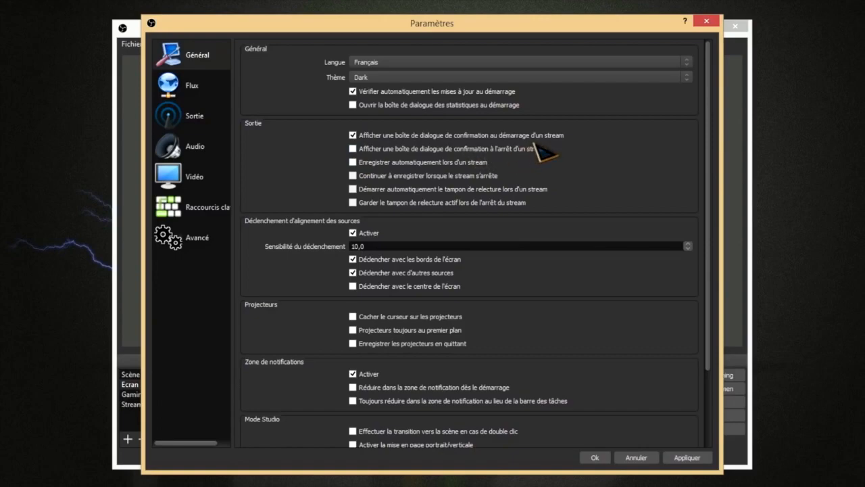
left_click(352, 149)
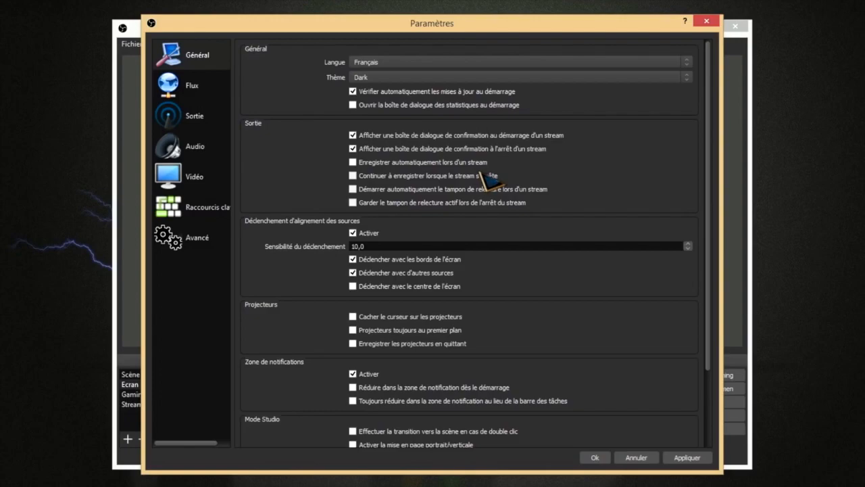
left_click(352, 162)
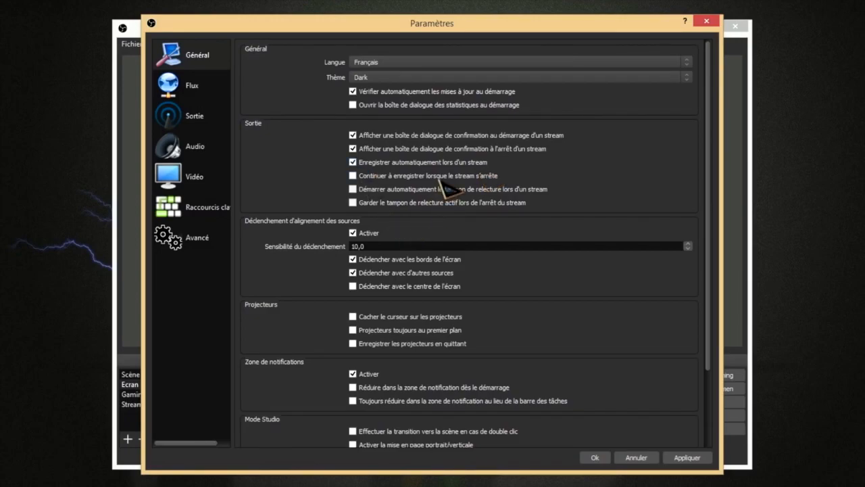
scroll(446, 196, "down", 3)
scroll(422, 426, "up", 3)
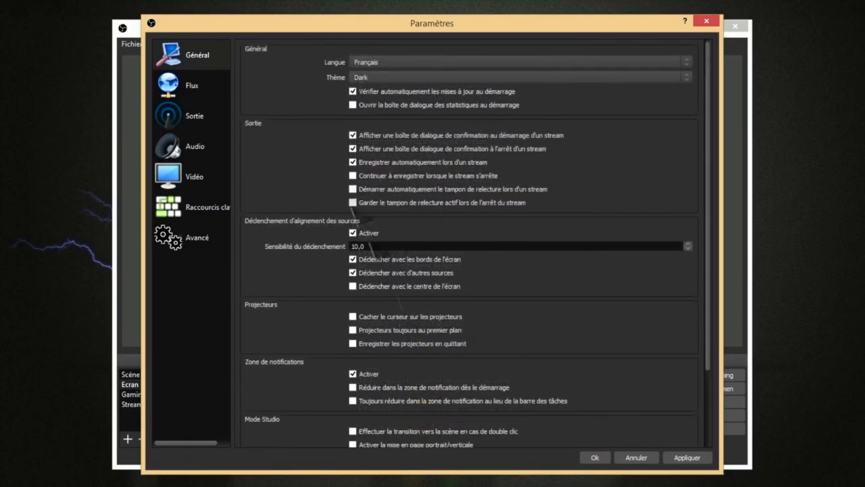
left_click(686, 458)
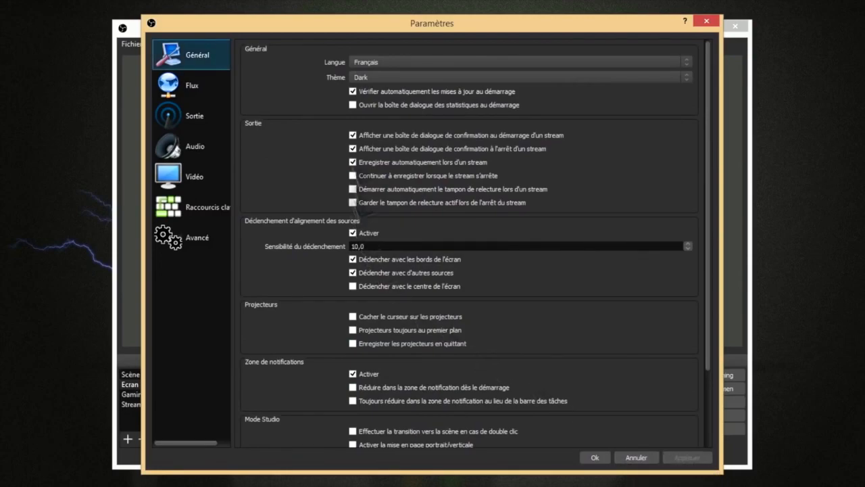
In the video settings, set the output resolution to 1920x1080 and the scaling filter to Lanczos (32 échantillons)
left_click(193, 176)
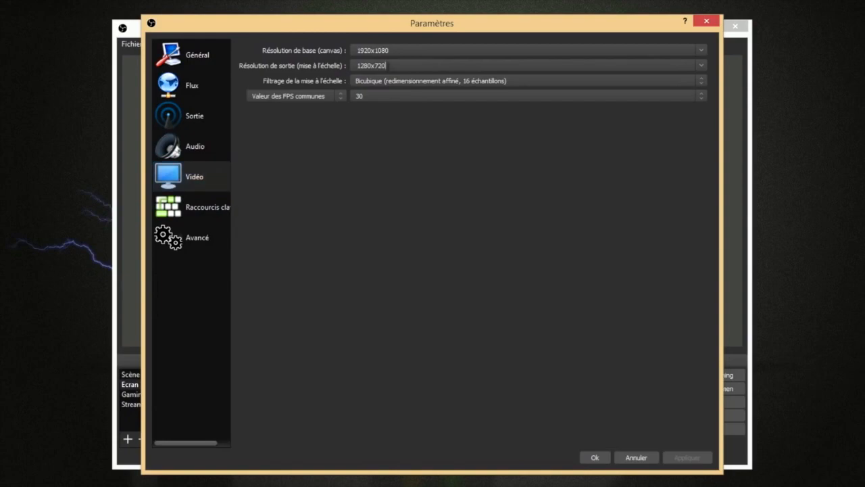
left_click(701, 66)
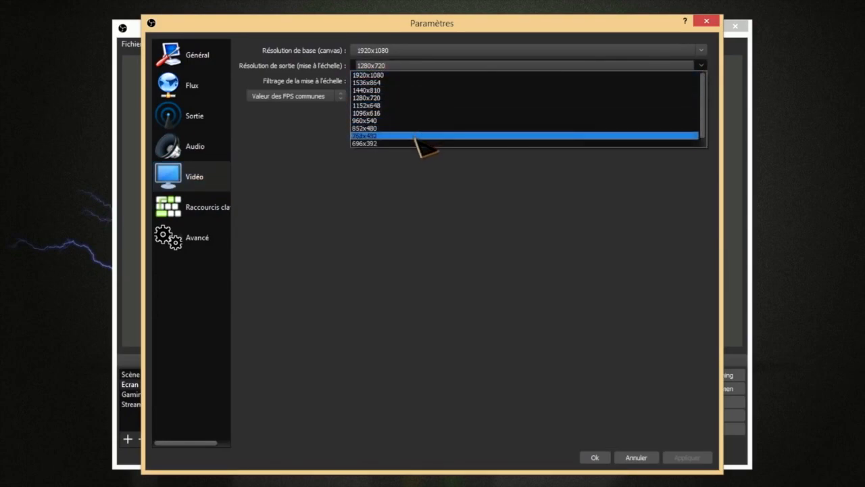
left_click(399, 76)
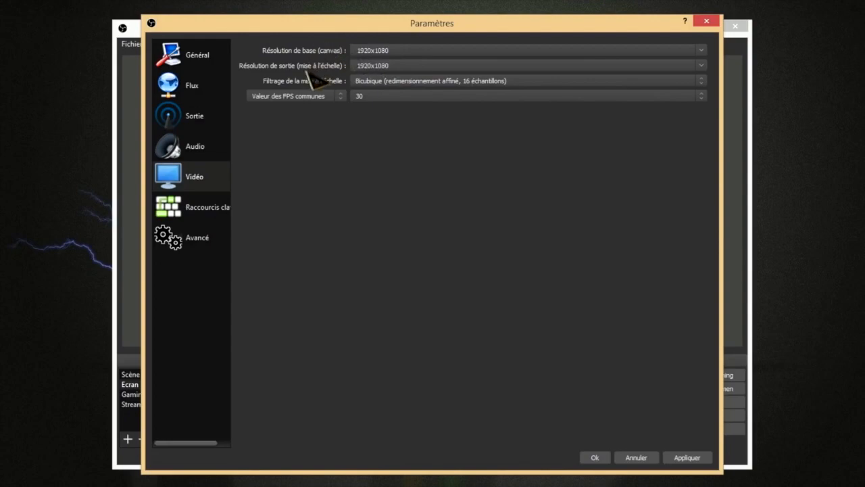
left_click(532, 81)
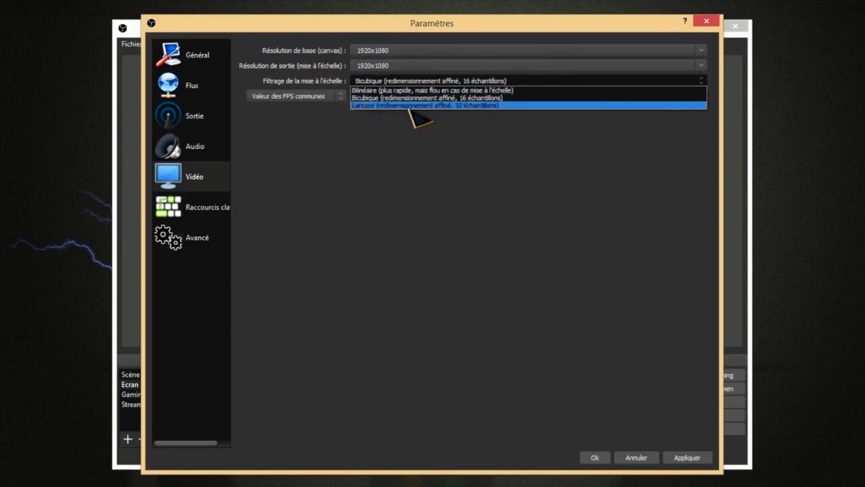
left_click(448, 106)
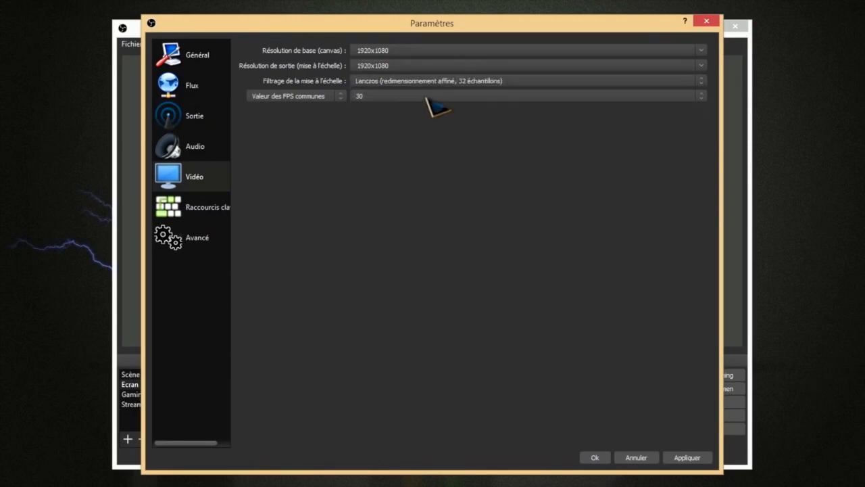
Choose 30 as the common FPS value and apply the video settings
left_click(427, 96)
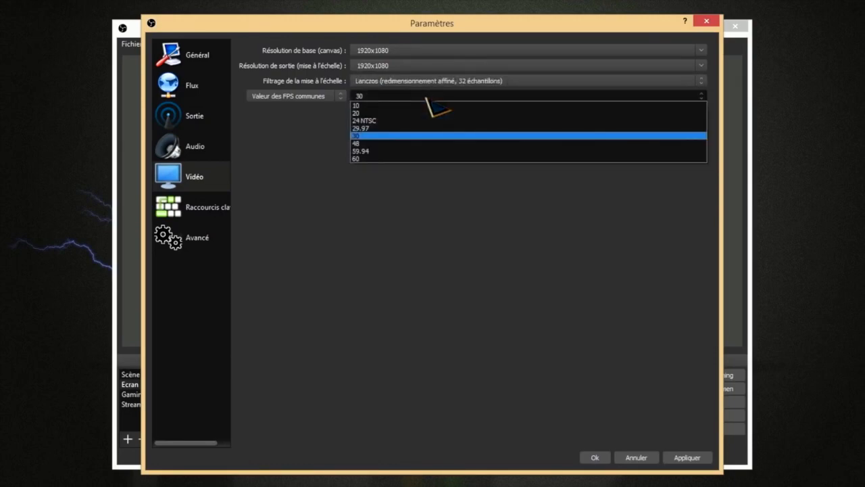
left_click(398, 137)
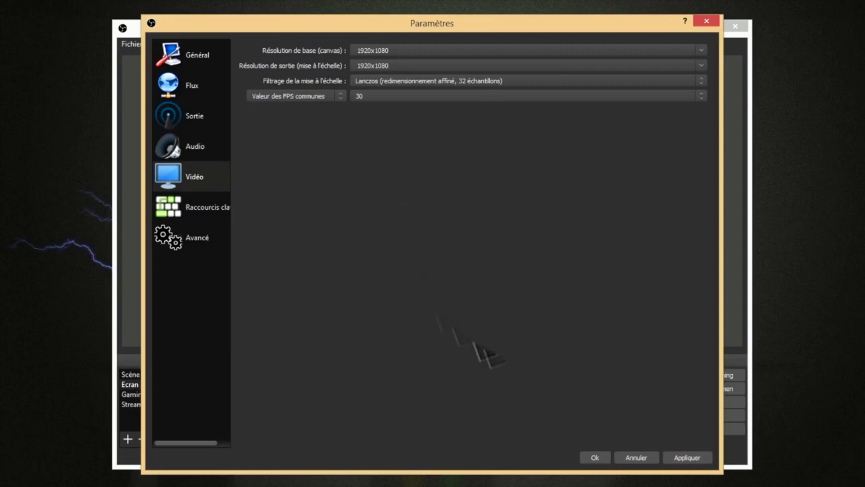
left_click(685, 458)
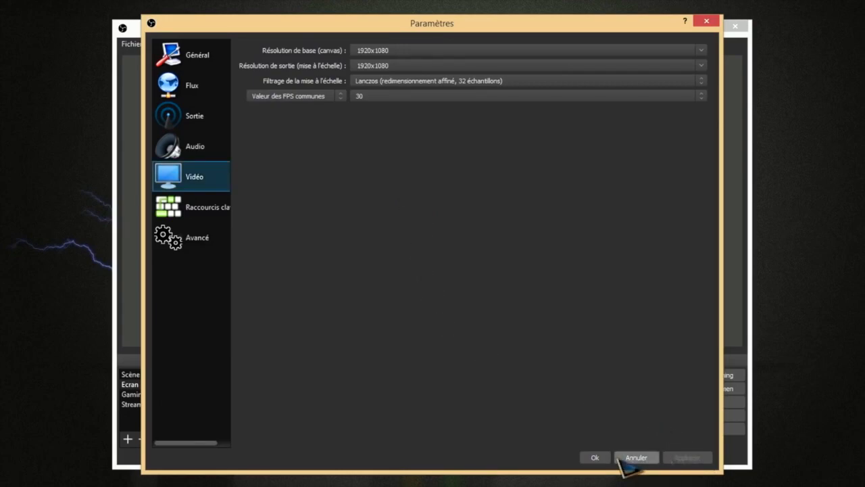
Set the output mode to Avancé and choose audio track 2 for streaming
left_click(206, 116)
left_click(421, 53)
left_click(388, 68)
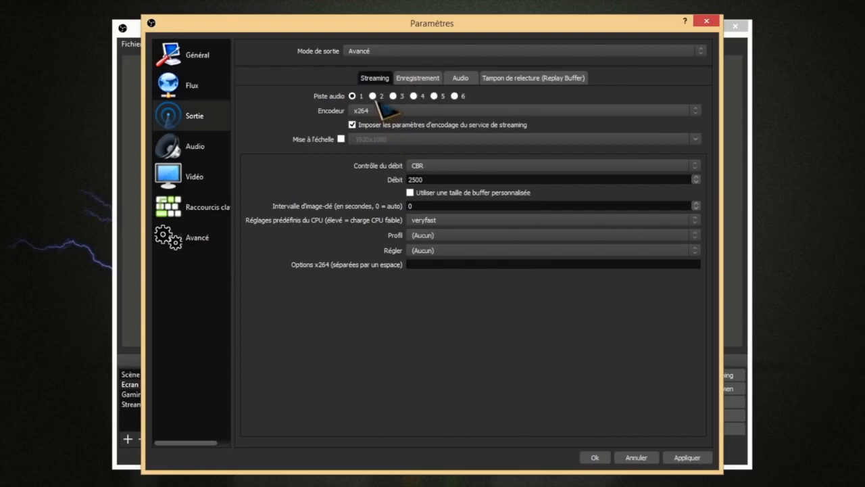
left_click(372, 96)
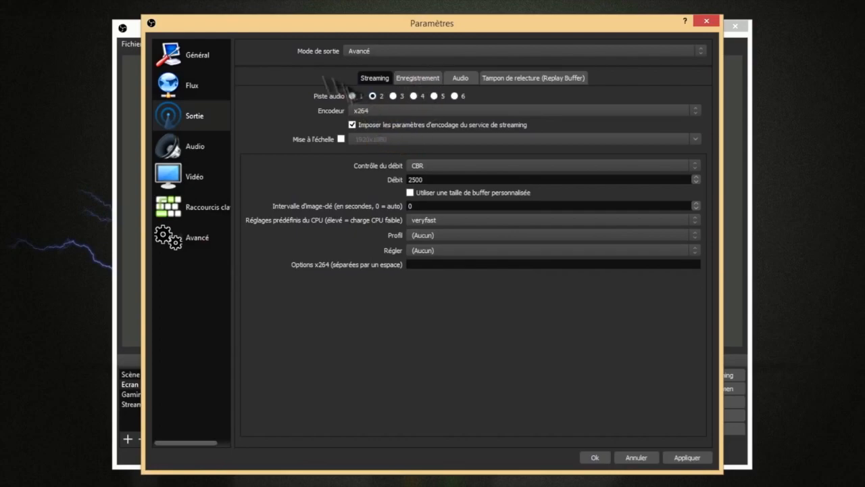
Set the streaming encoder to NVENC H.264 and keep CBR as the rate control
left_click(385, 112)
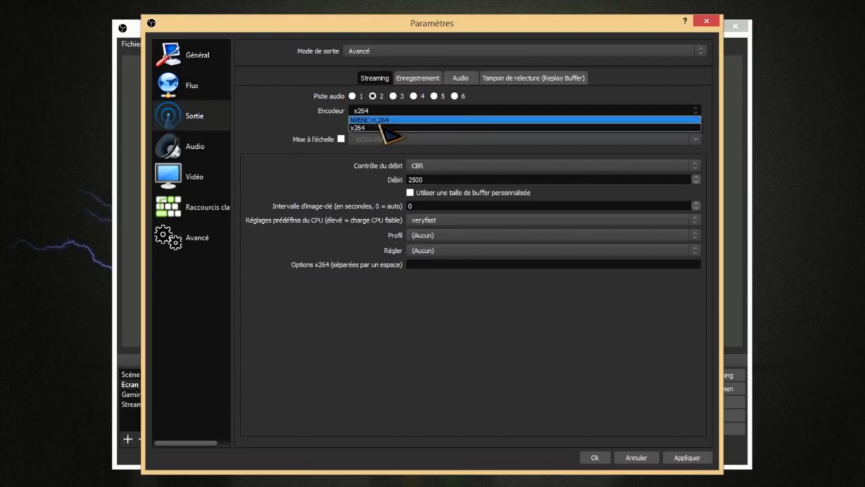
left_click(390, 122)
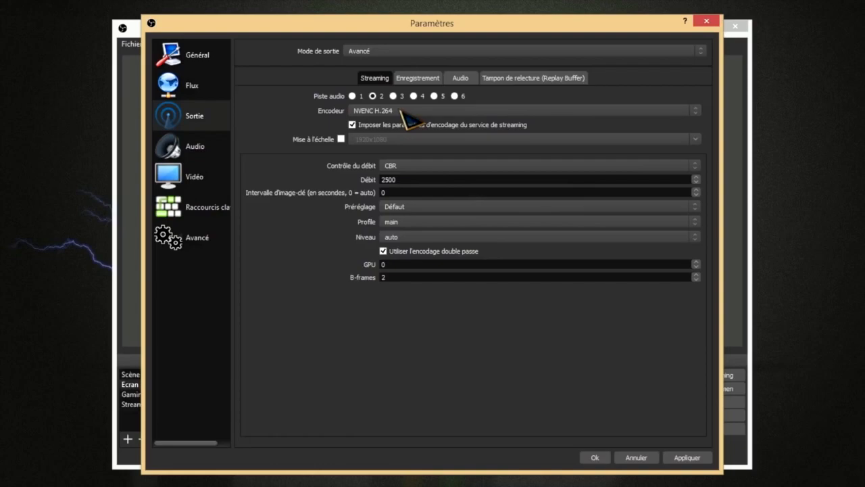
left_click(428, 168)
left_click(427, 167)
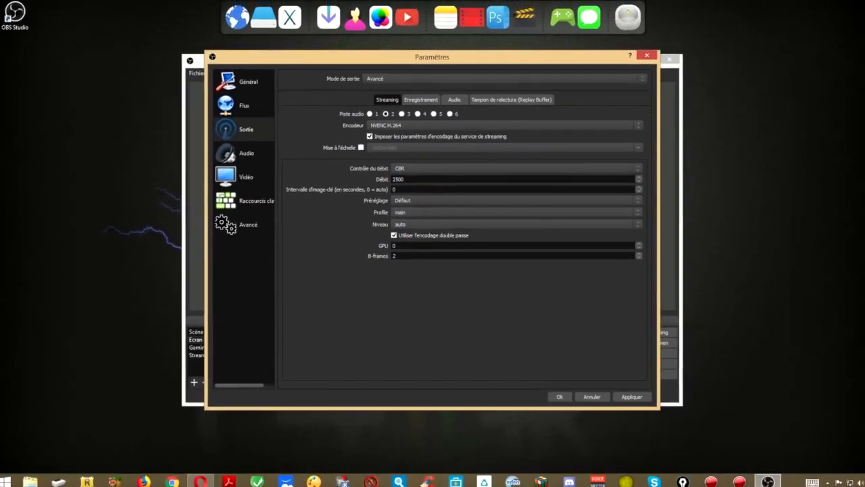
Consult YouTube's live encoder recommendations in the Opera browser, and set the streaming bitrate to 1500 and the keyframe interval to 2 seconds
double_click(389, 179)
left_click(204, 478)
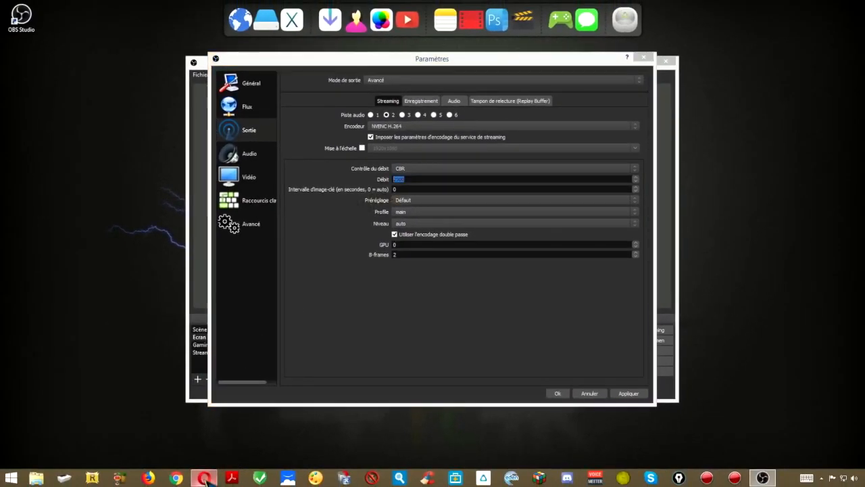
scroll(338, 319, "down", 6)
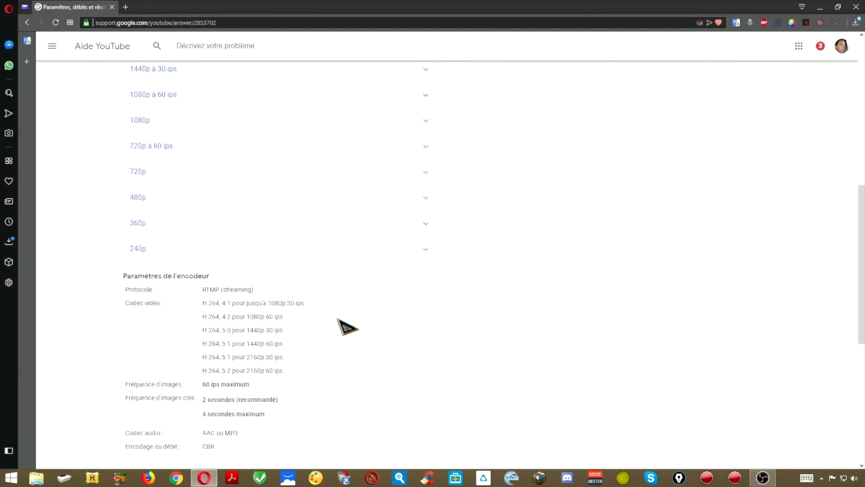
scroll(345, 327, "up", 2)
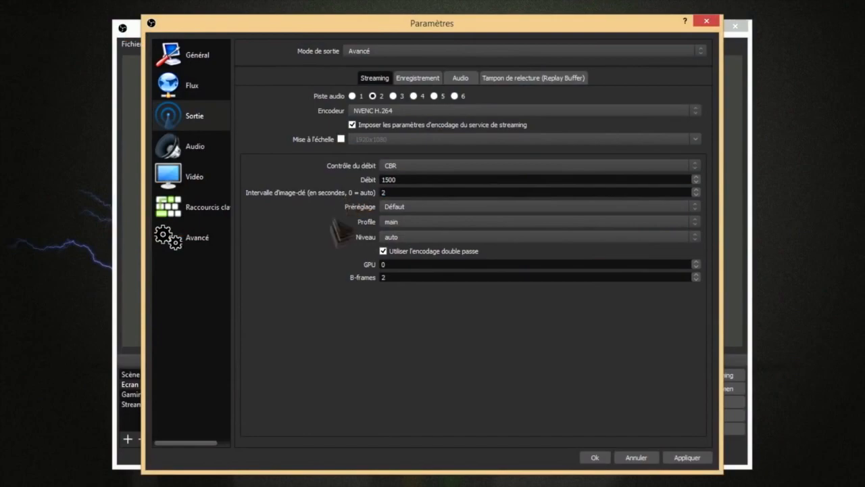
Set the streaming encoder preset to Haute performance, keeping the level on auto and the encoder on NVENC H.264
left_click(412, 208)
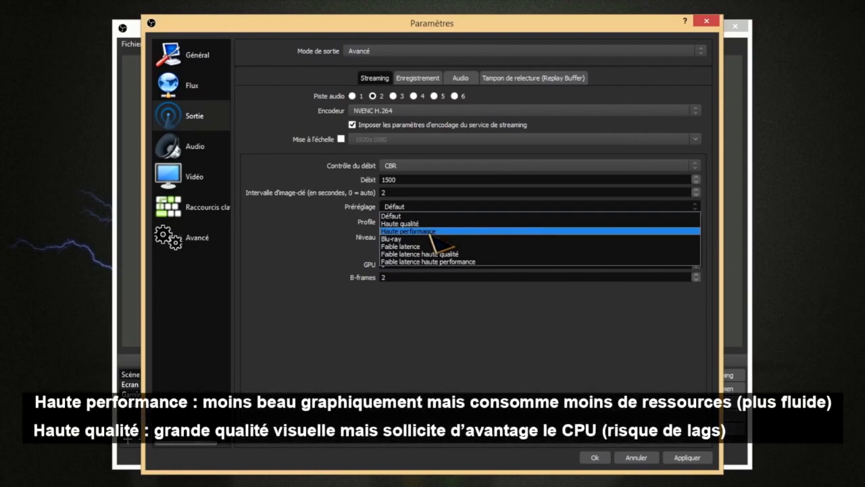
left_click(395, 231)
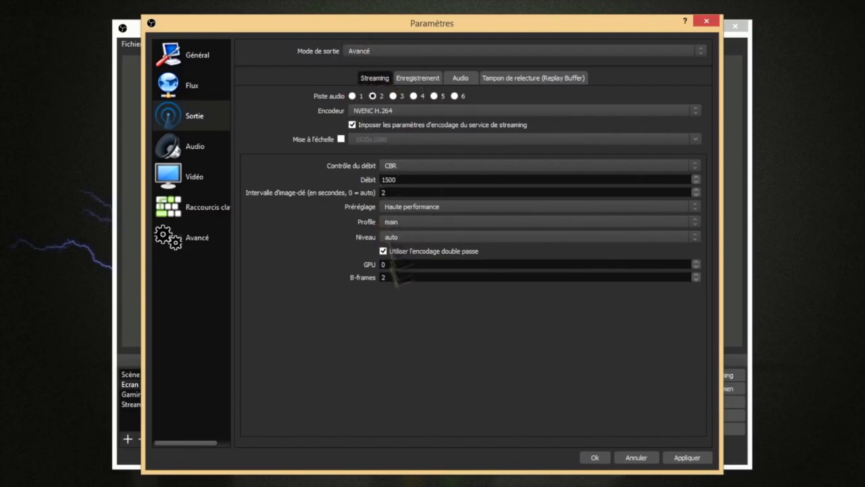
left_click(406, 233)
left_click(400, 236)
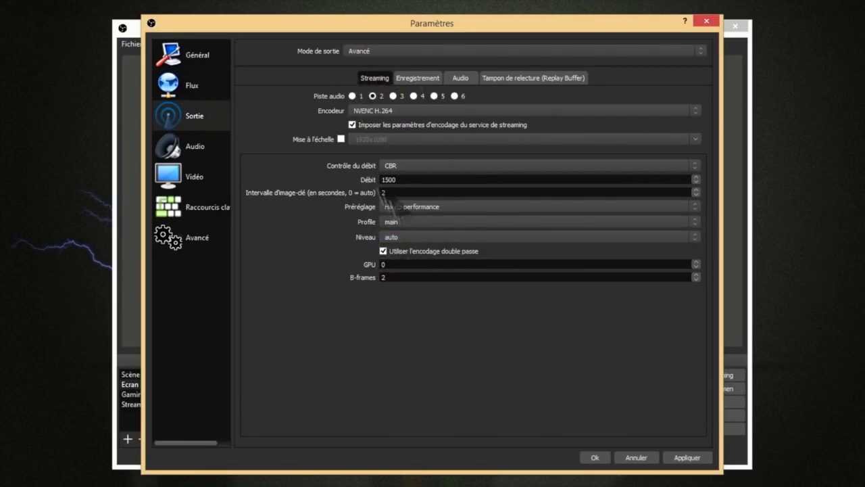
left_click(391, 112)
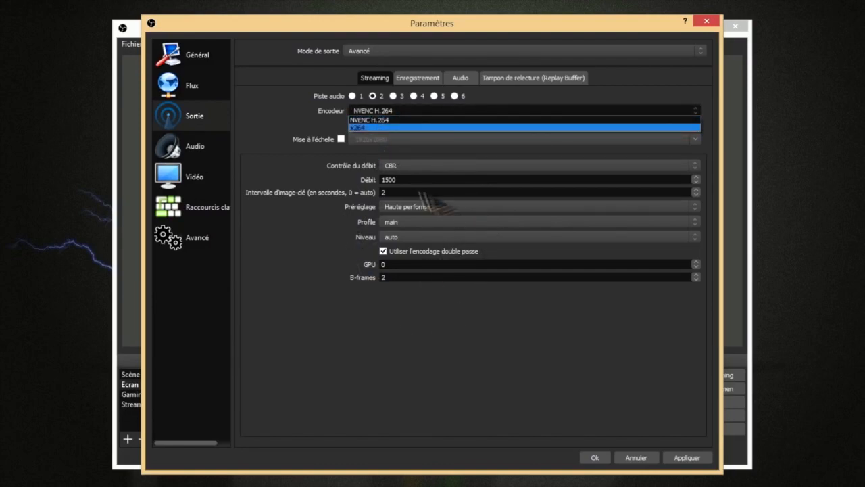
left_click(396, 119)
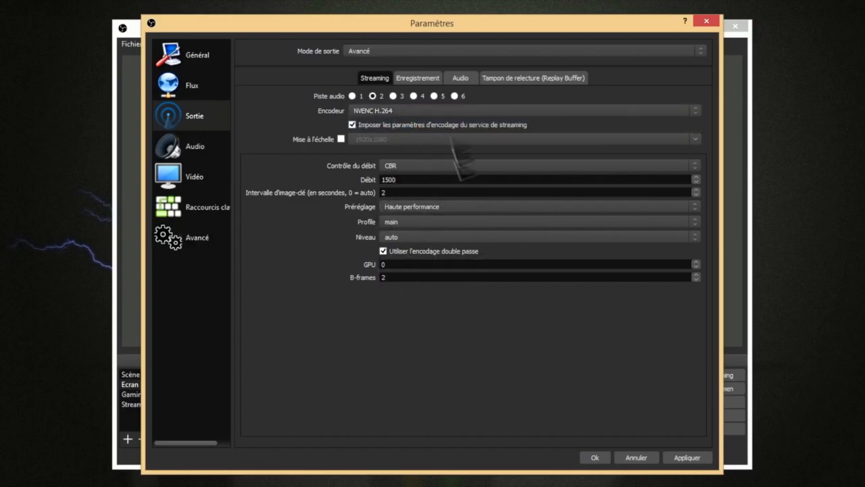
Set the audio bitrate of track 2 to 128 in the output settings and apply the change
left_click(460, 81)
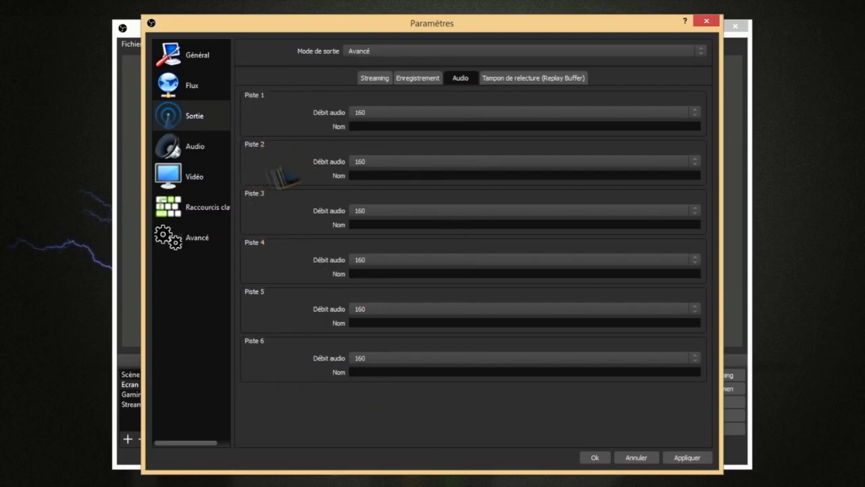
left_click(388, 162)
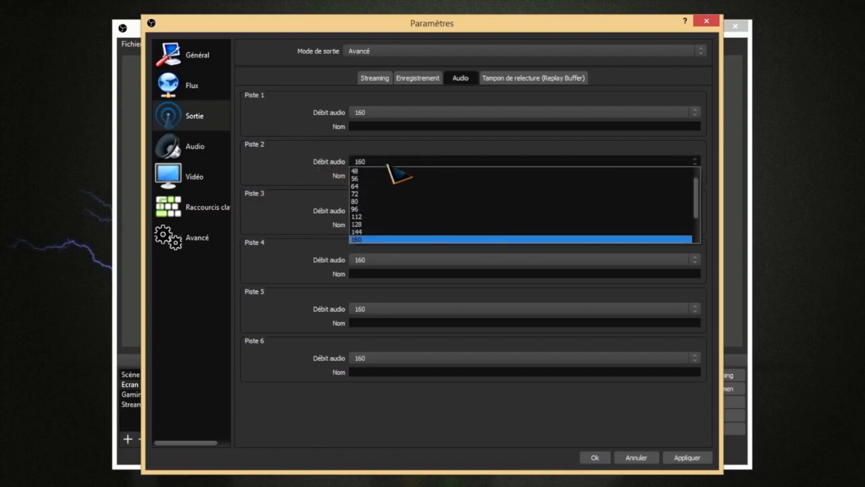
left_click(379, 224)
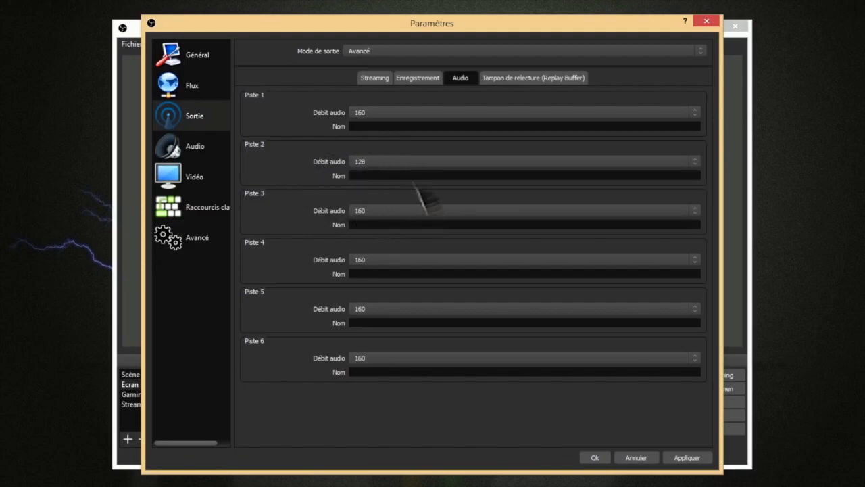
left_click(681, 459)
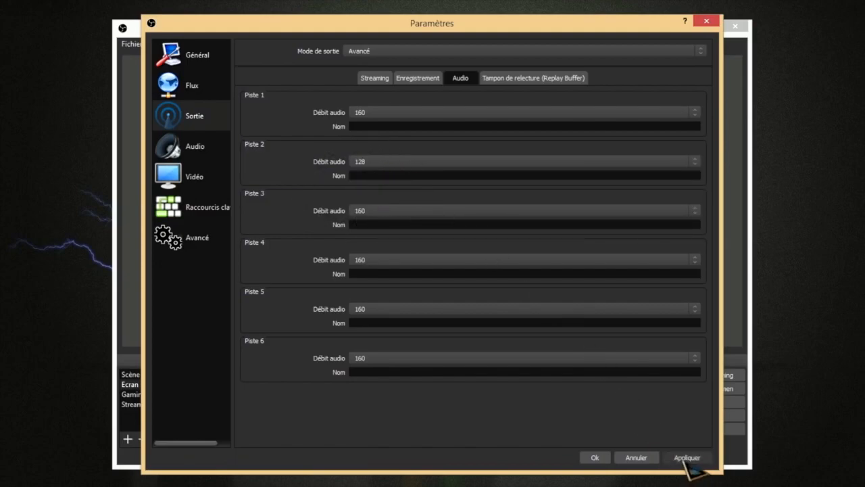
In the stream settings, keep Services de streaming as the broadcast type and Twitch as the service
left_click(198, 154)
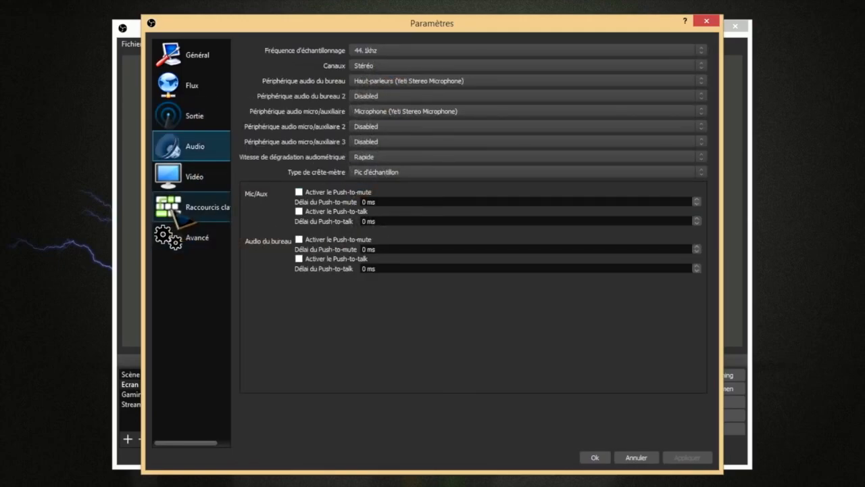
left_click(192, 86)
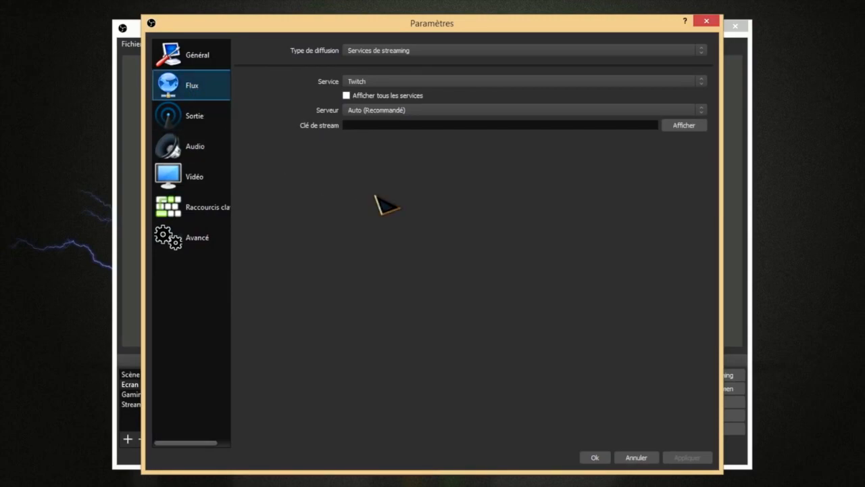
left_click(404, 51)
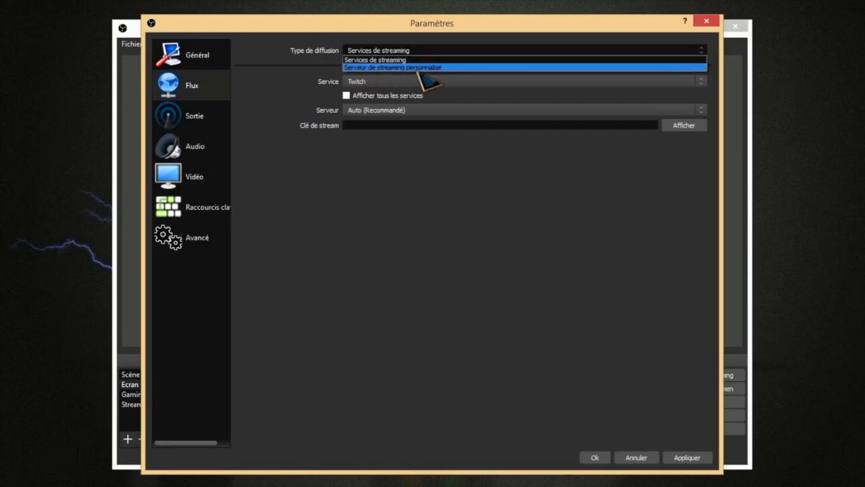
left_click(412, 60)
left_click(430, 83)
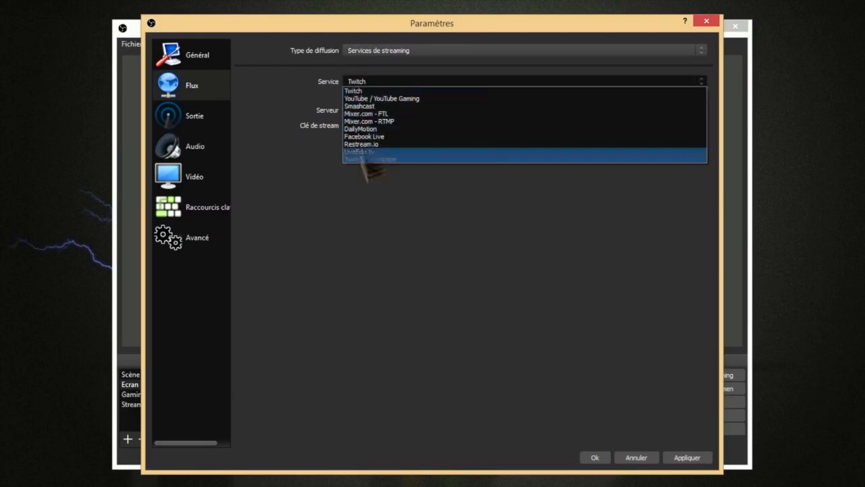
left_click(362, 92)
Set the Twitch streaming server to EU: Paris, FR
left_click(405, 110)
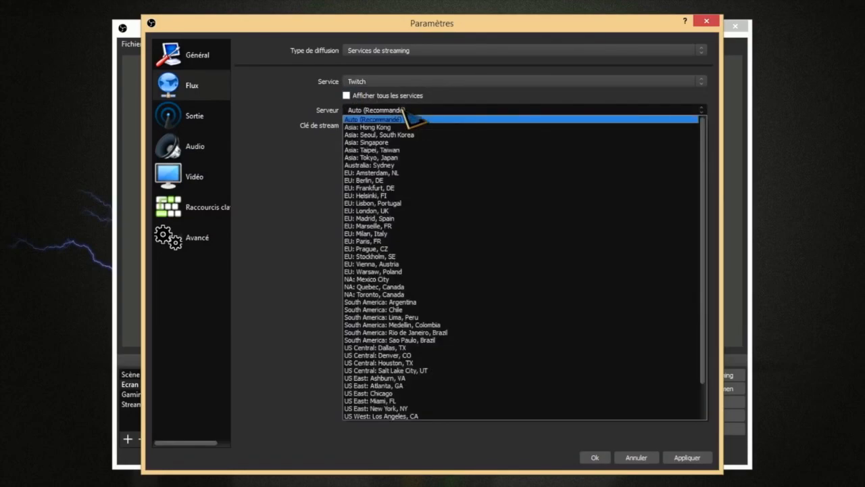
scroll(402, 368, "down", 2)
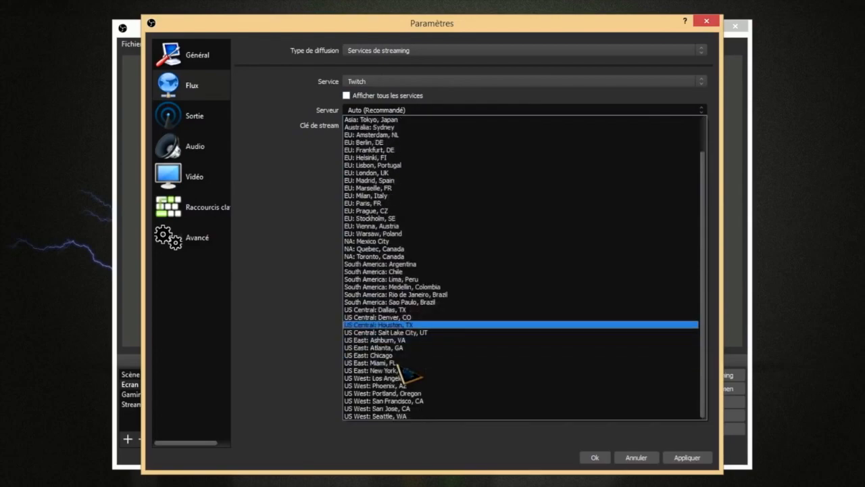
scroll(398, 365, "up", 2)
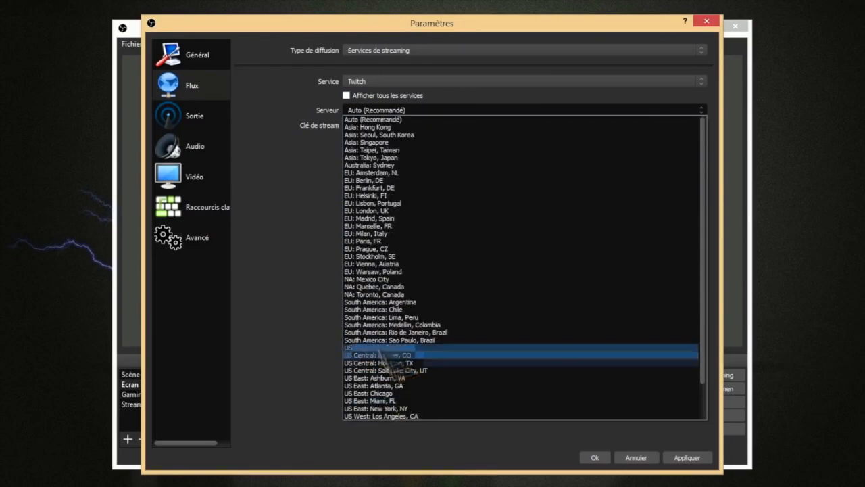
left_click(370, 242)
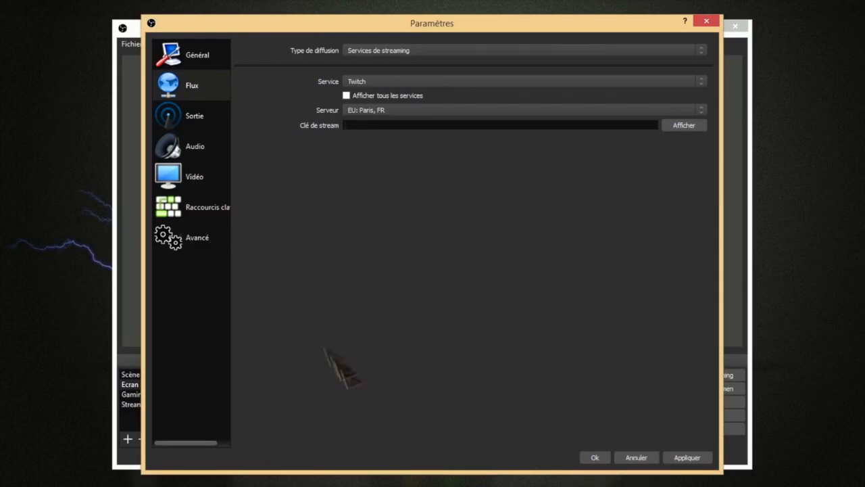
Set the YUV color space to 709 in the advanced settings, apply the change and close the settings
left_click(215, 207)
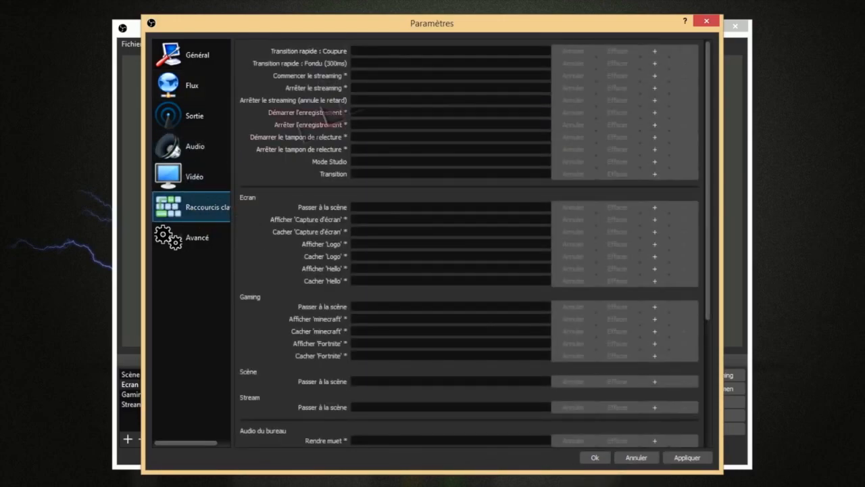
left_click(189, 243)
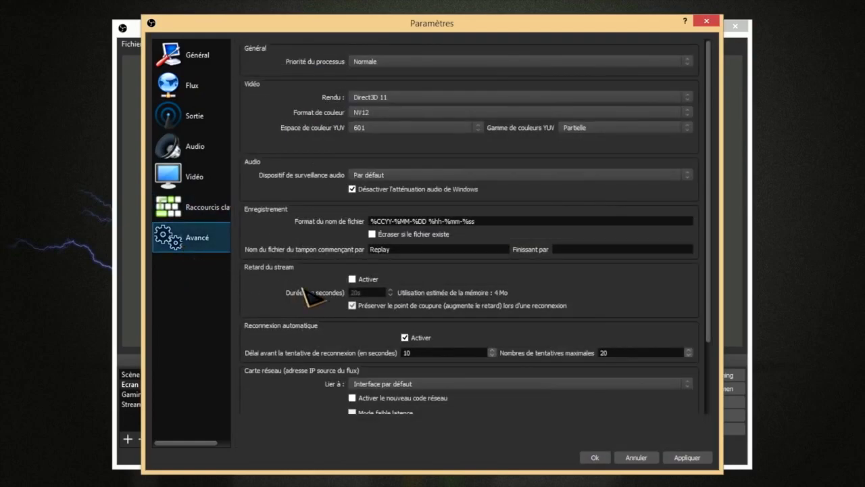
left_click(406, 62)
left_click(398, 63)
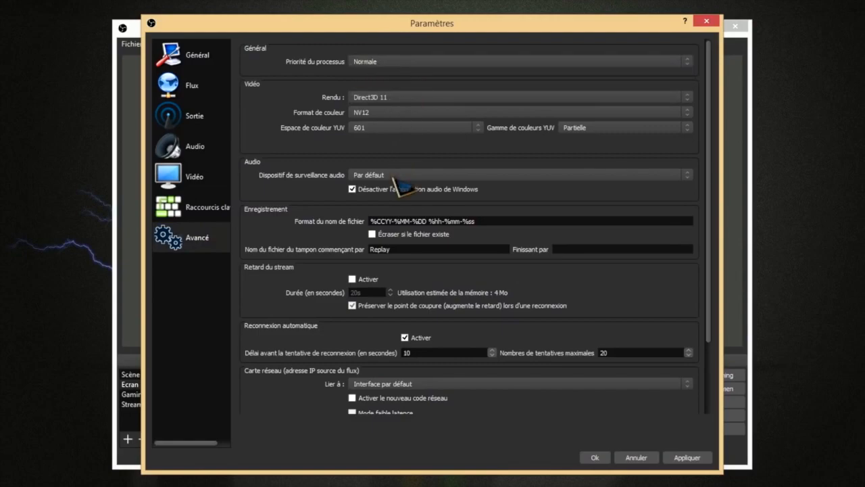
left_click(387, 131)
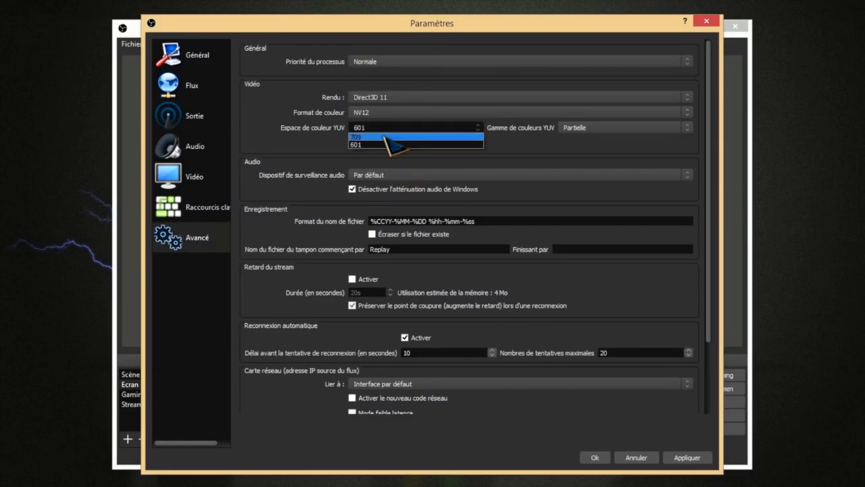
left_click(388, 137)
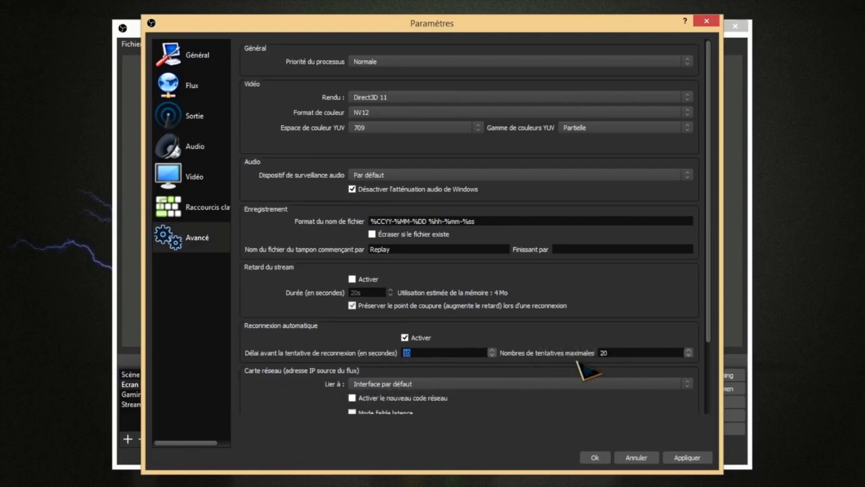
left_click(639, 353)
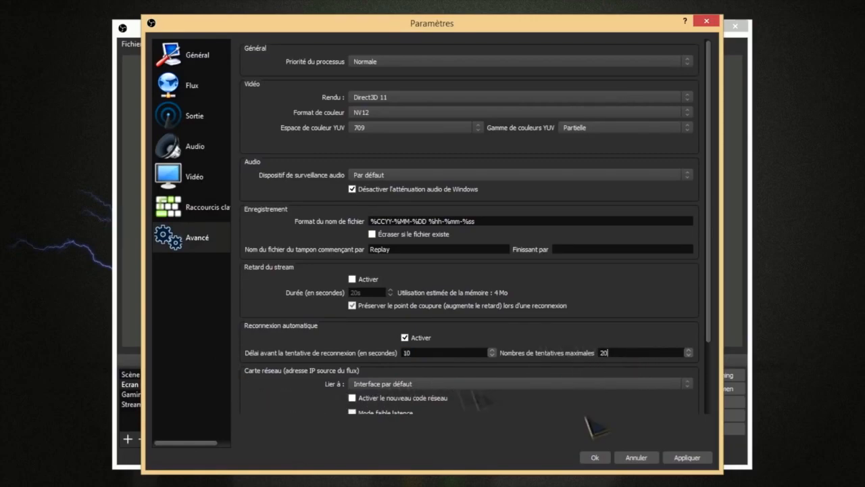
left_click(687, 458)
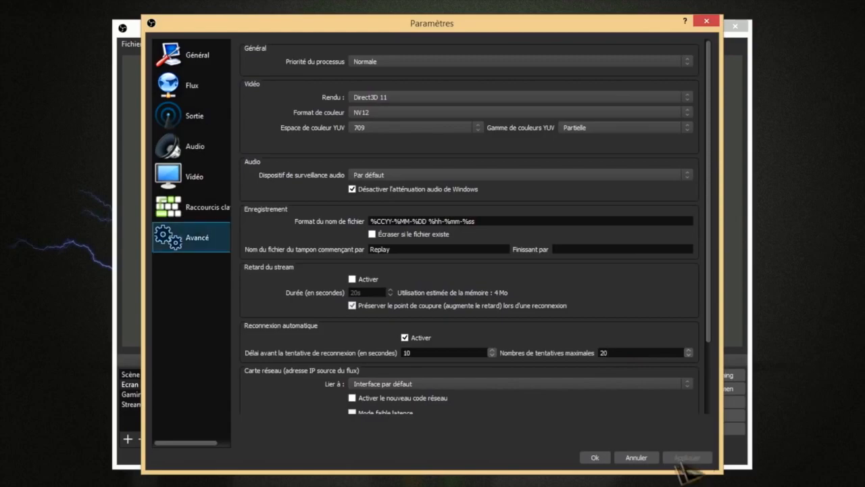
left_click(594, 458)
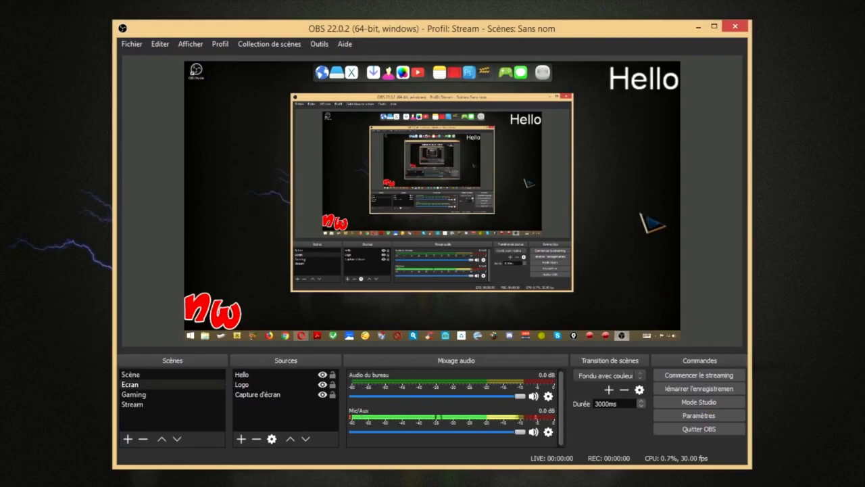
Delete the default scene named Scène and confirm its removal
right_click(127, 375)
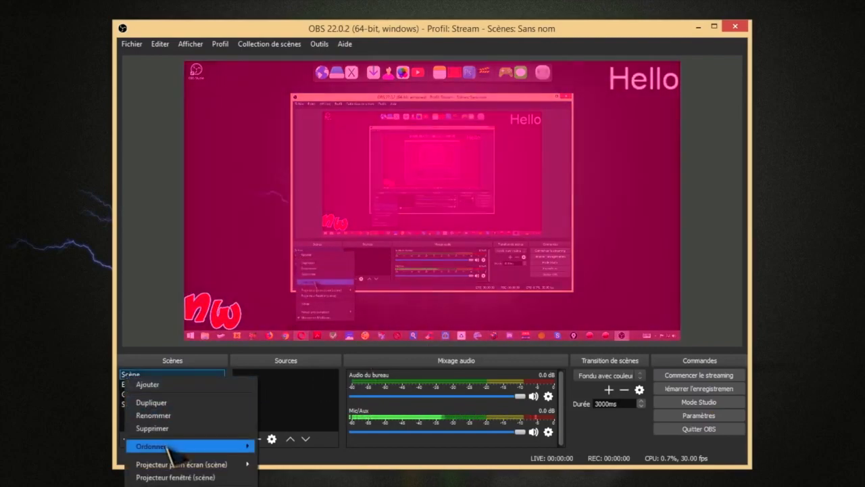
left_click(169, 429)
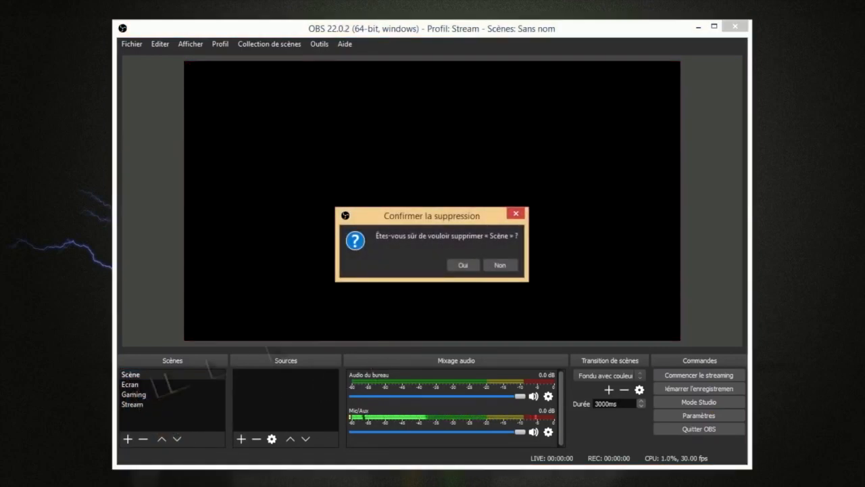
left_click(462, 265)
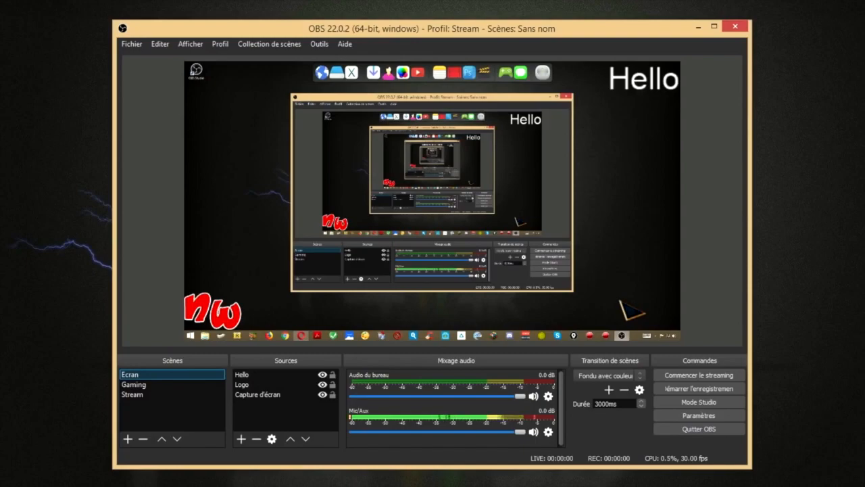
Switch the active profile to Bureau
left_click(220, 44)
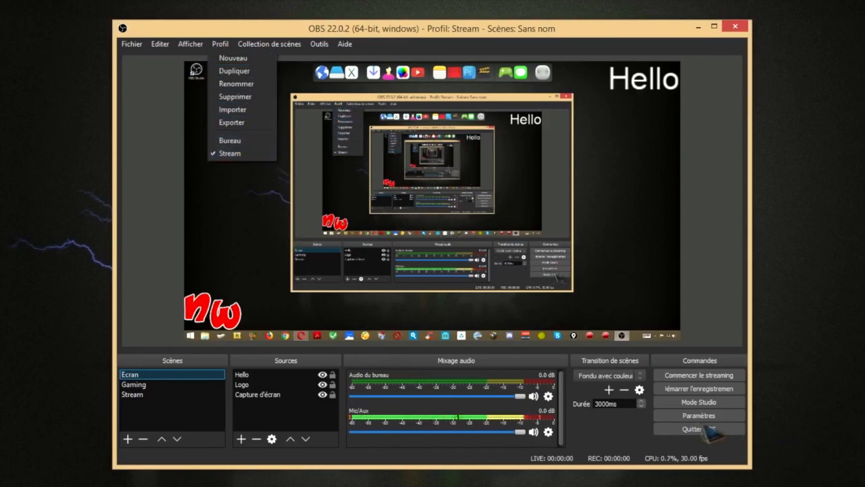
left_click(228, 145)
left_click(220, 45)
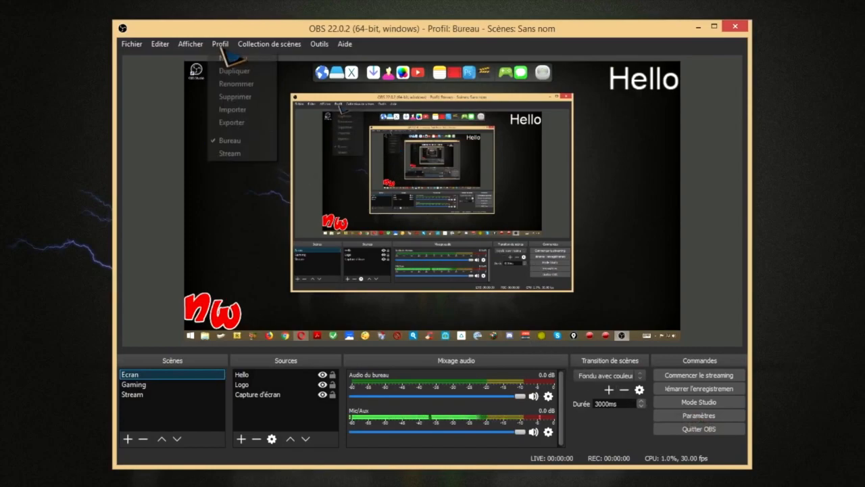
left_click(223, 46)
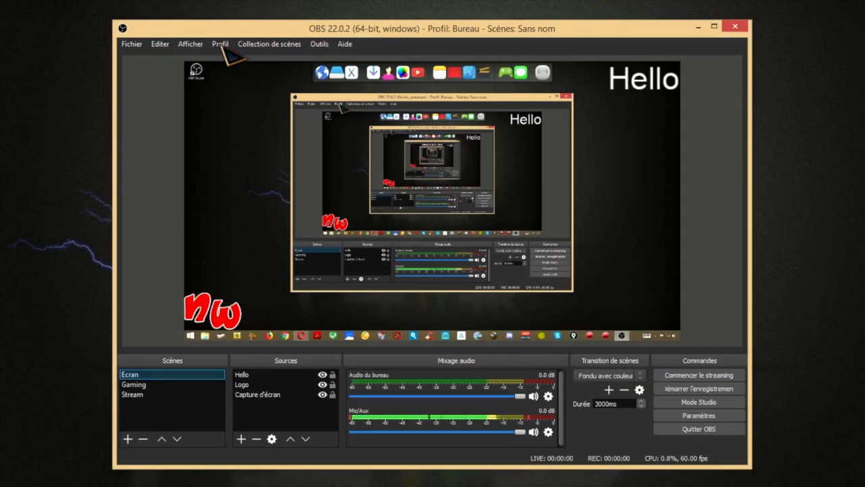
left_click(223, 46)
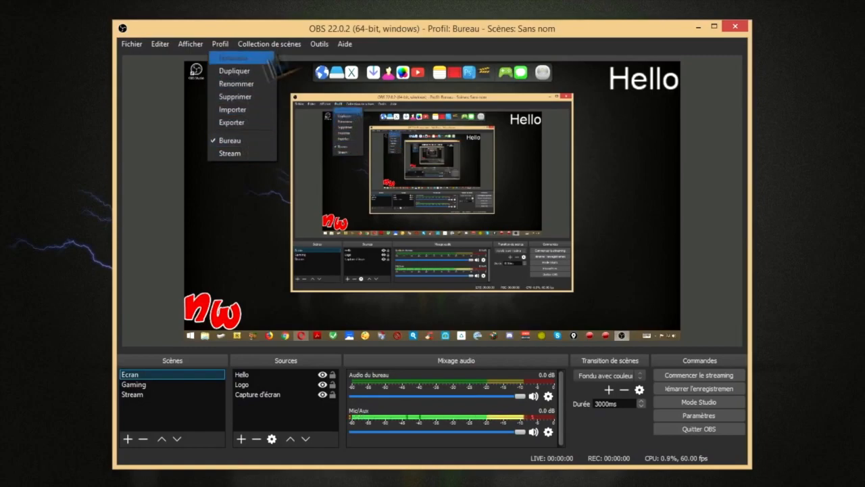
Run the automatic configuration wizard optimized for recording with the FPS set to 60, and cancel its proposed settings
left_click(321, 48)
left_click(322, 48)
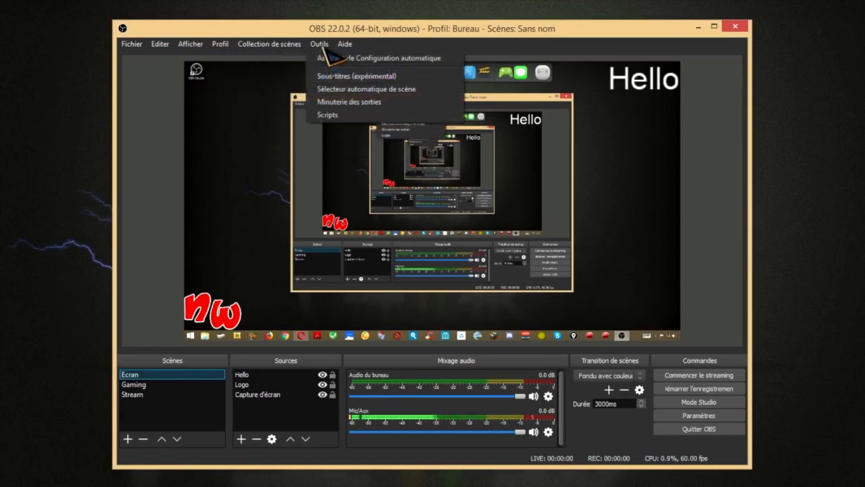
left_click(384, 60)
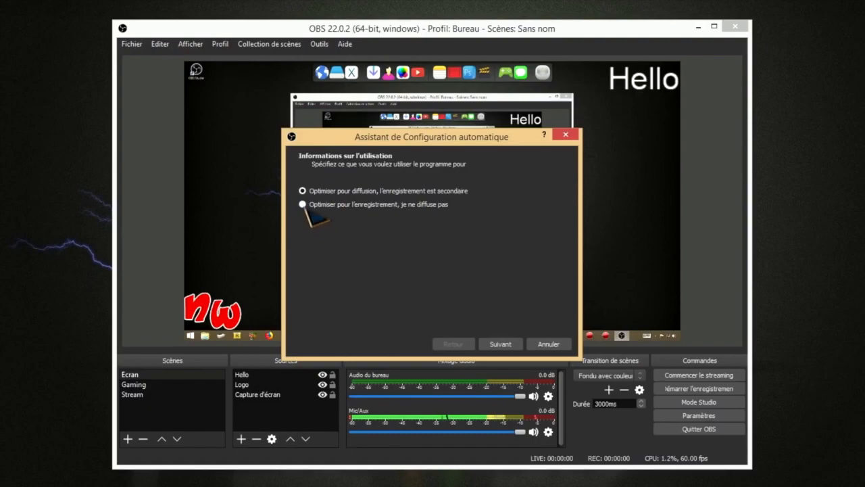
left_click(500, 343)
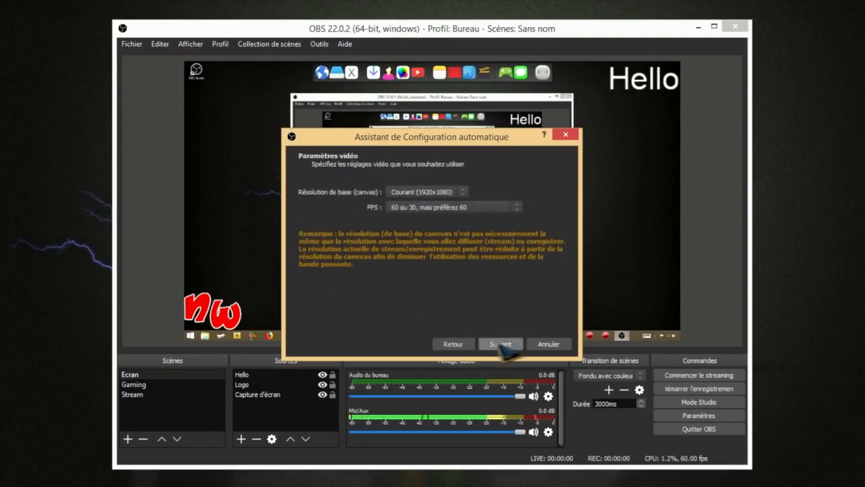
left_click(463, 208)
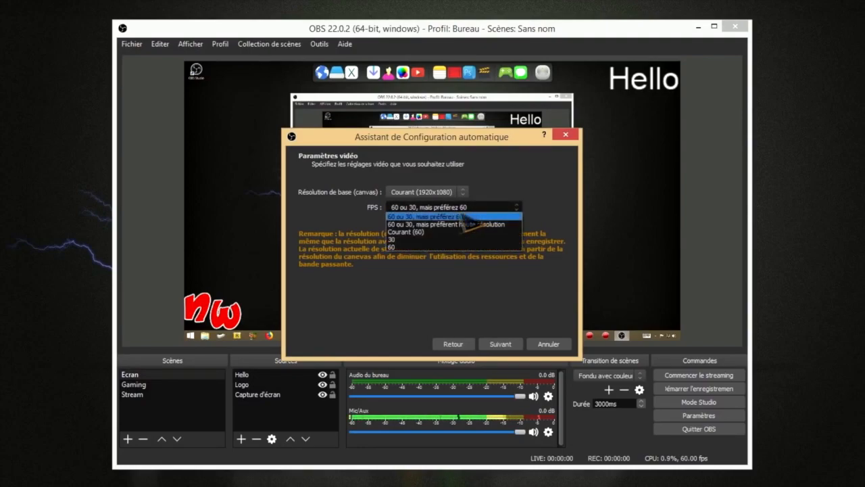
left_click(414, 245)
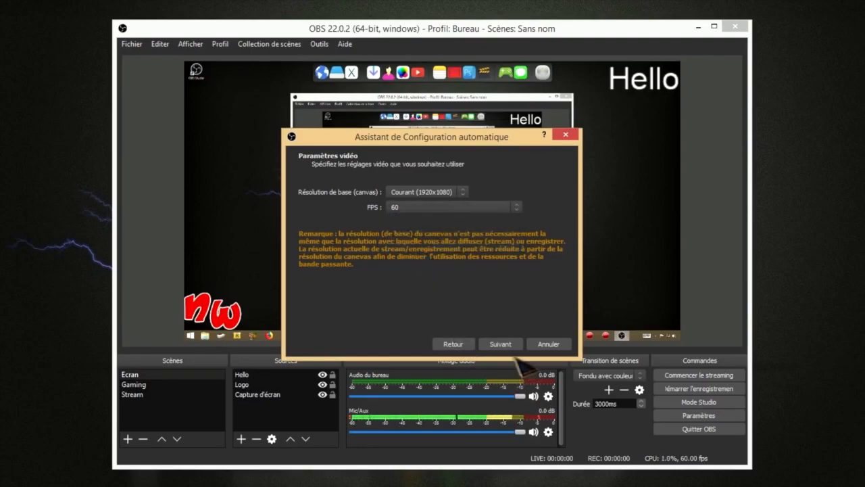
left_click(500, 344)
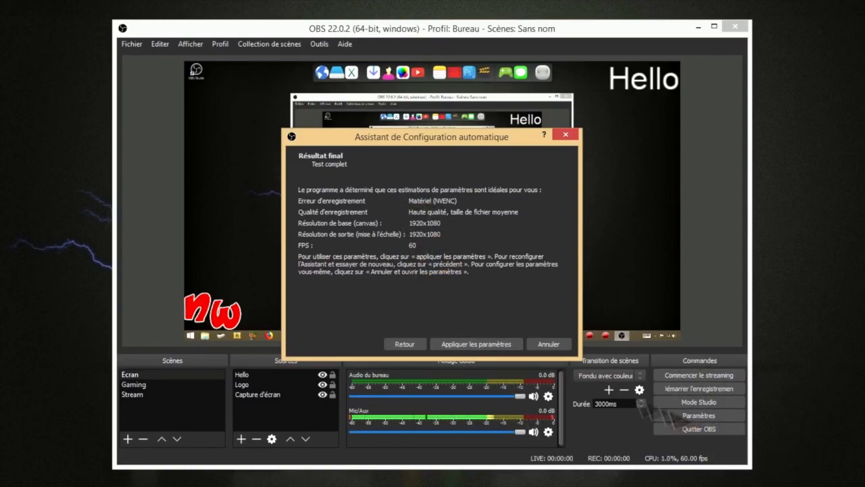
left_click(548, 343)
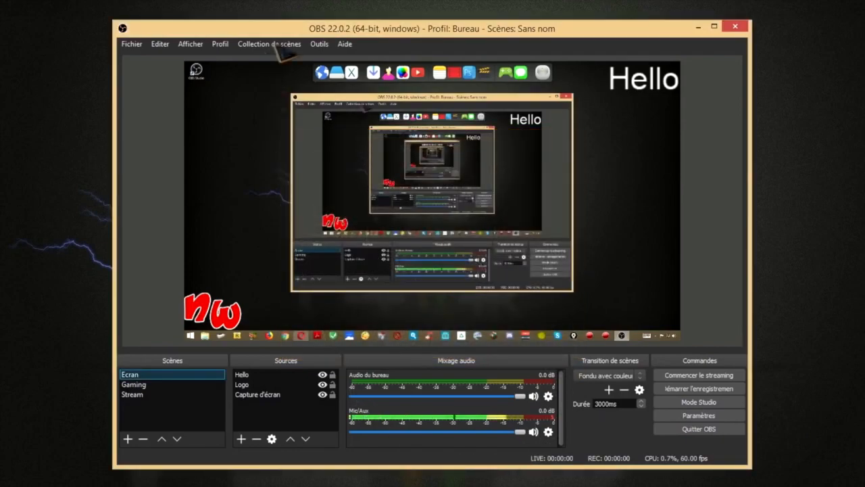
Switch the active profile to Stream
left_click(215, 45)
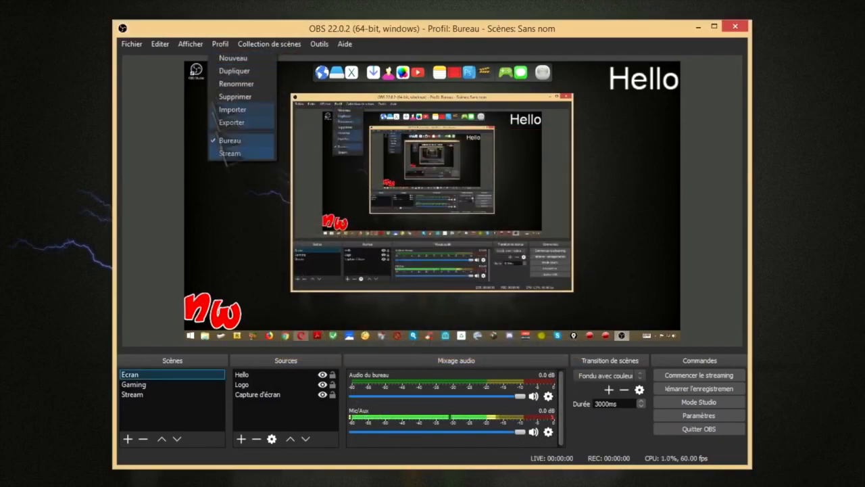
left_click(241, 152)
Go through the automatic configuration wizard optimized for streaming with FPS 30 and the Twitch service, and cancel it at the stream information
left_click(315, 44)
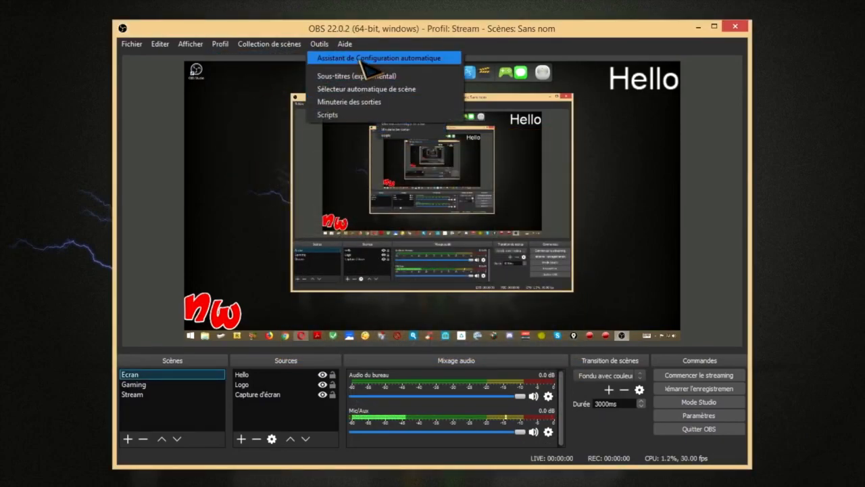
left_click(351, 58)
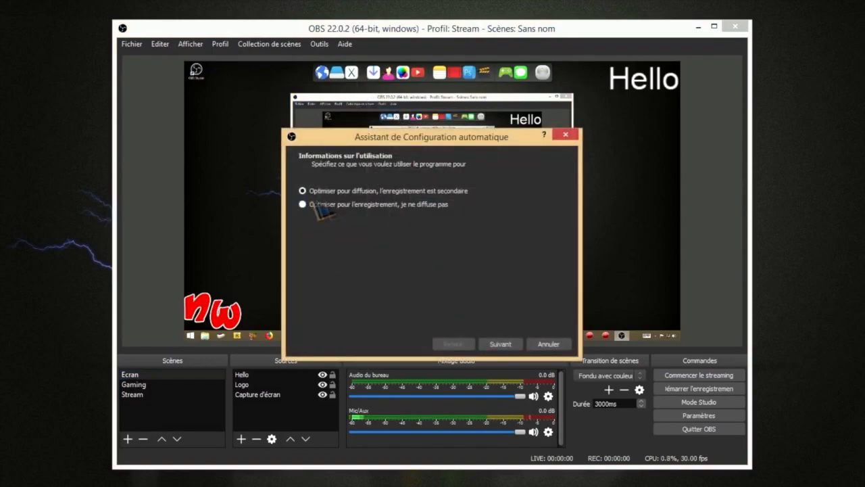
left_click(500, 344)
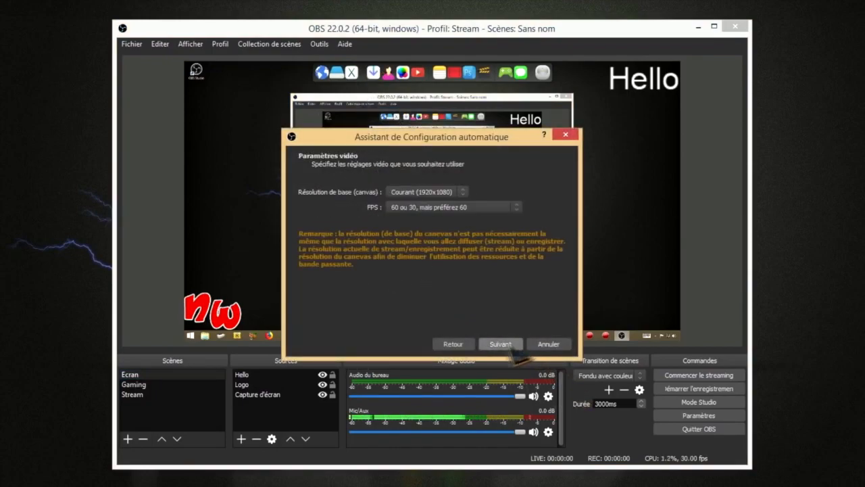
left_click(473, 208)
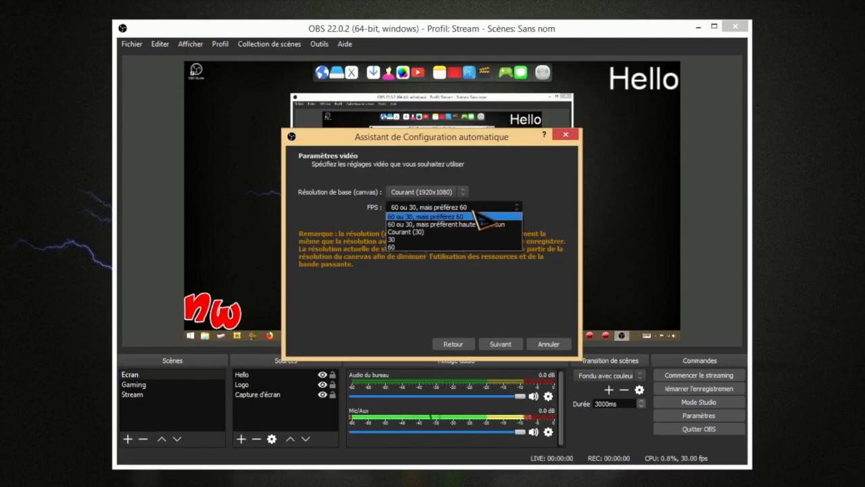
left_click(423, 239)
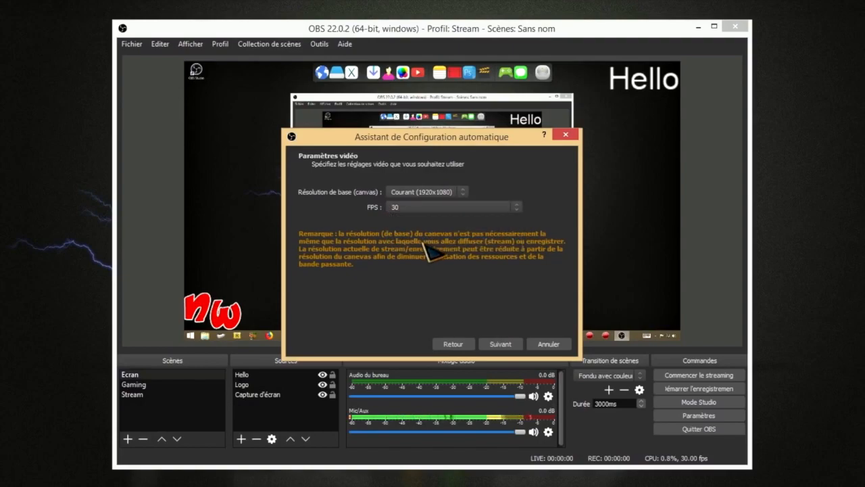
left_click(500, 344)
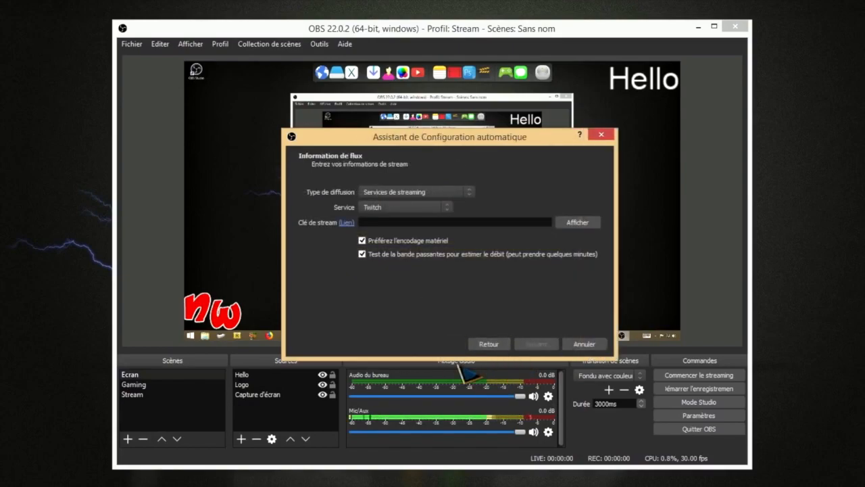
left_click(401, 207)
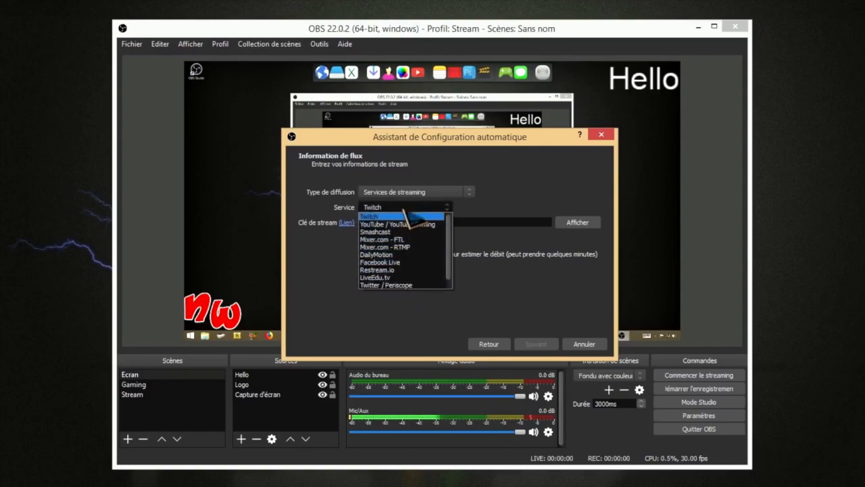
left_click(399, 216)
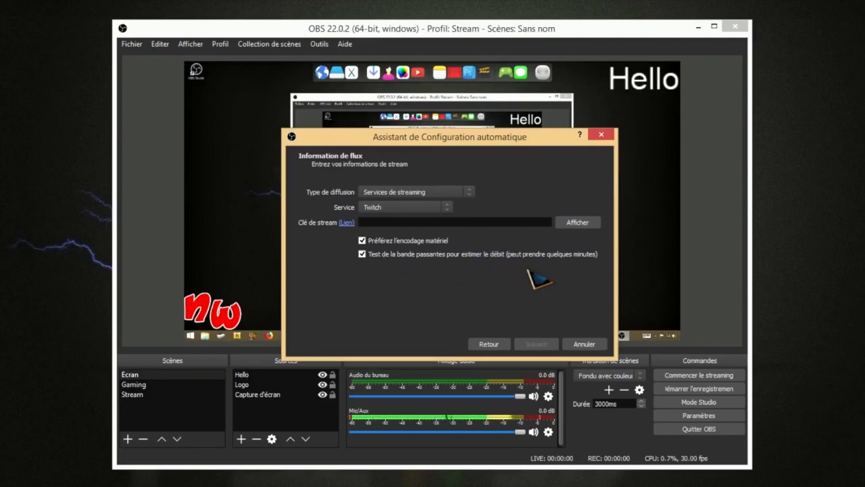
left_click(584, 344)
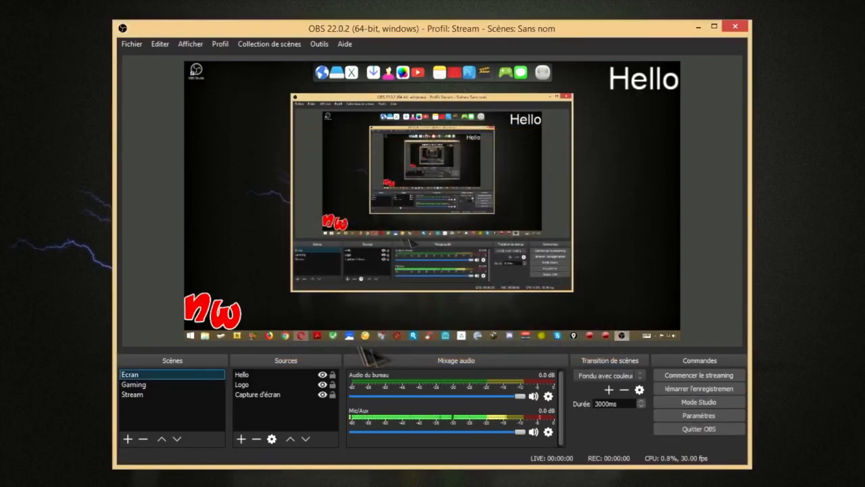
left_click(220, 44)
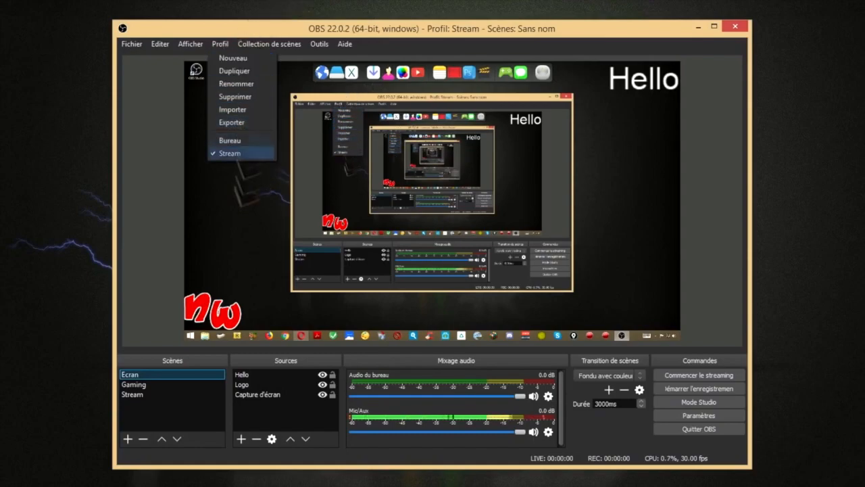
left_click(140, 258)
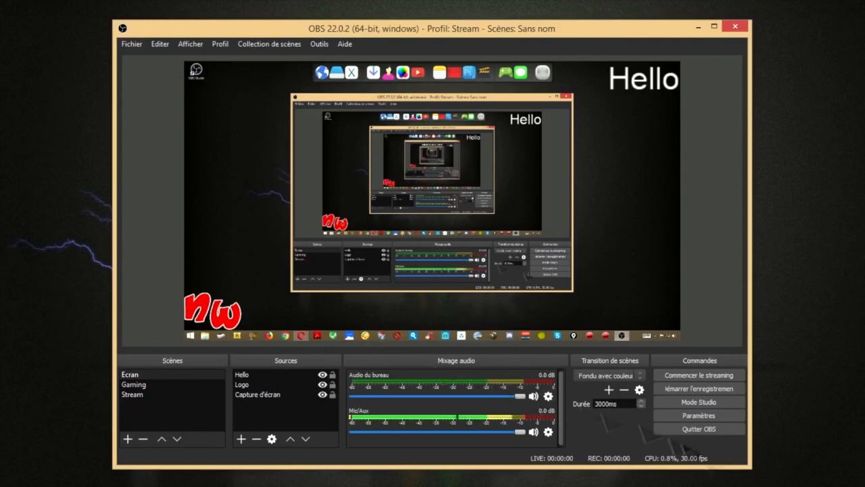
Review the streaming and recording output settings of the Stream profile and close the settings without changes
left_click(703, 415)
left_click(196, 118)
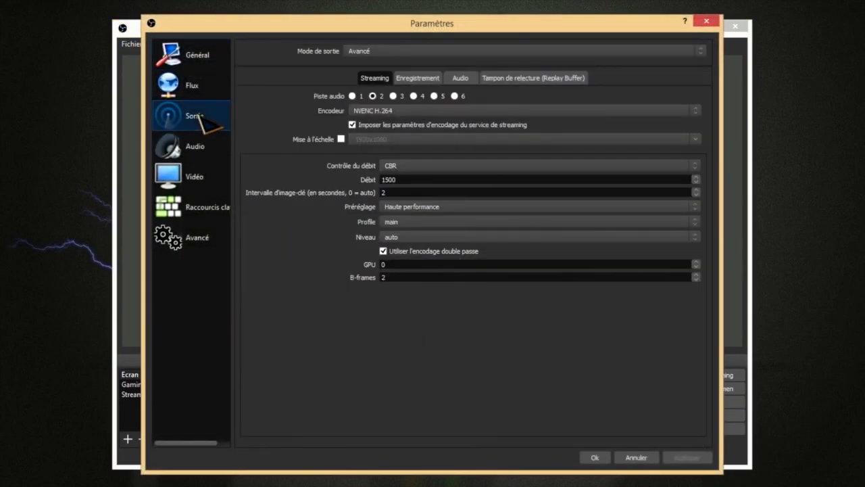
left_click(418, 78)
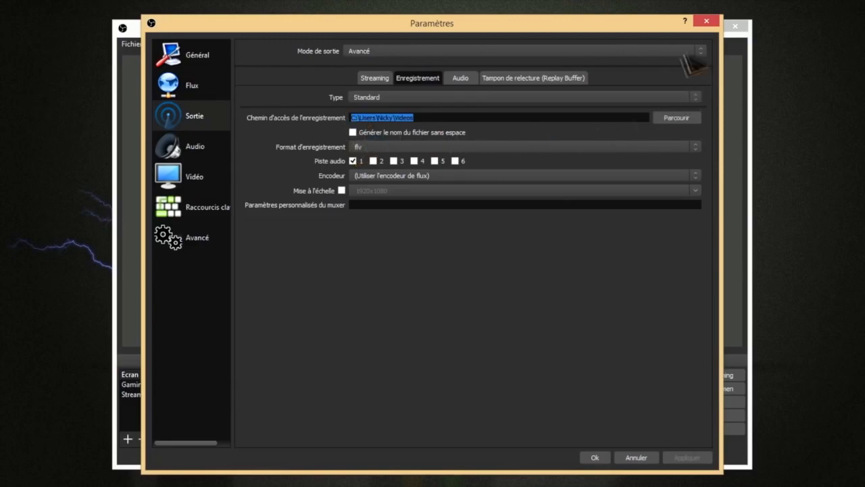
left_click(707, 23)
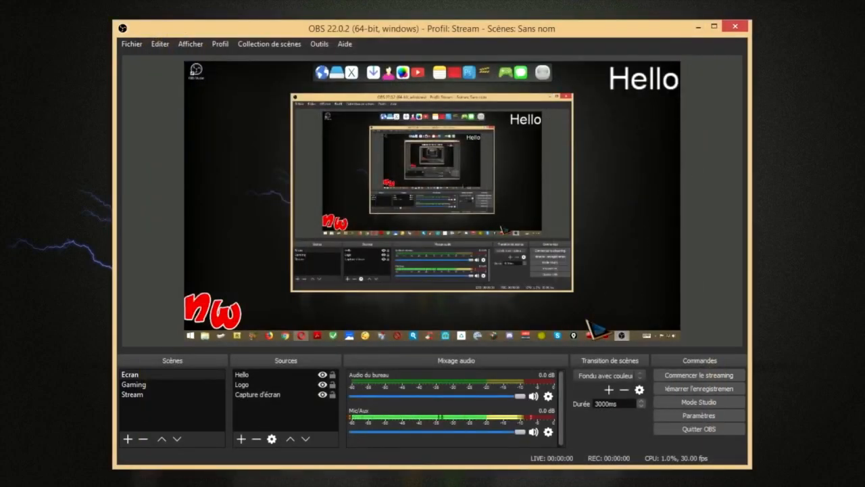